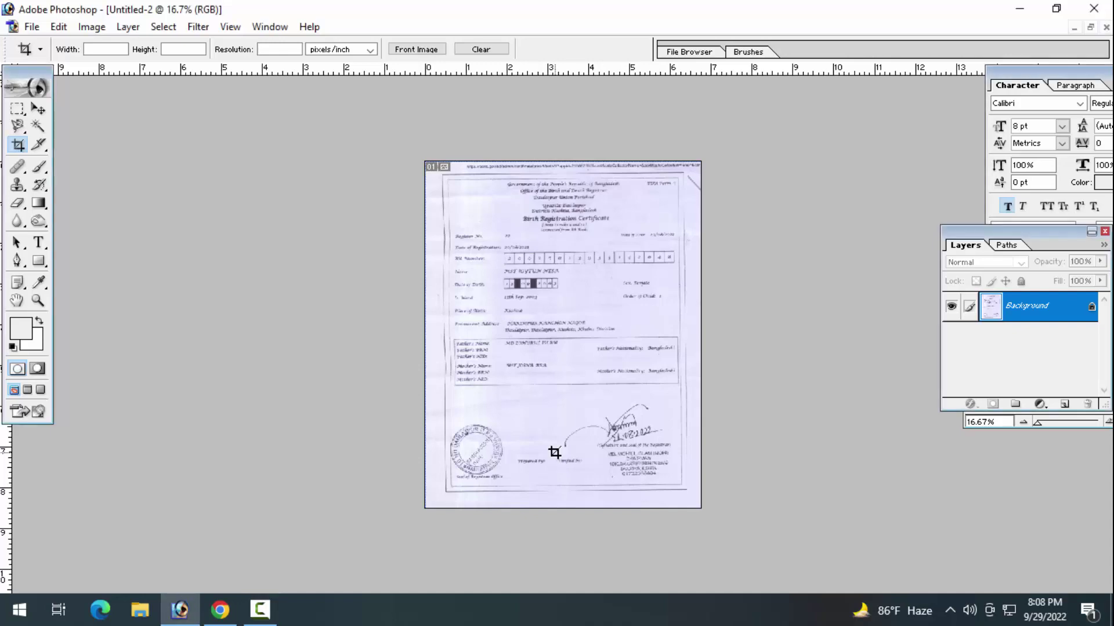
Convert the scanned certificate to Grayscale mode.
key("ctrl+plus")
key("ctrl+plus")
key("ctrl+plus")
key("ctrl+plus")
scroll(361, 497, "up", 2)
scroll(361, 497, "up", 5)
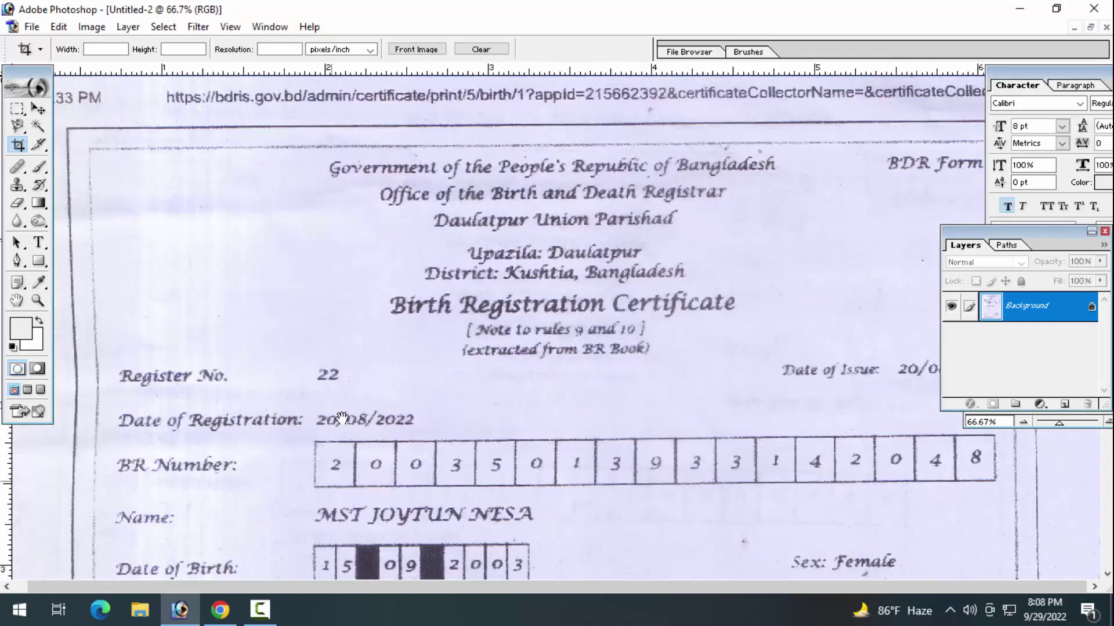
left_click(92, 27)
mouse_move(113, 45)
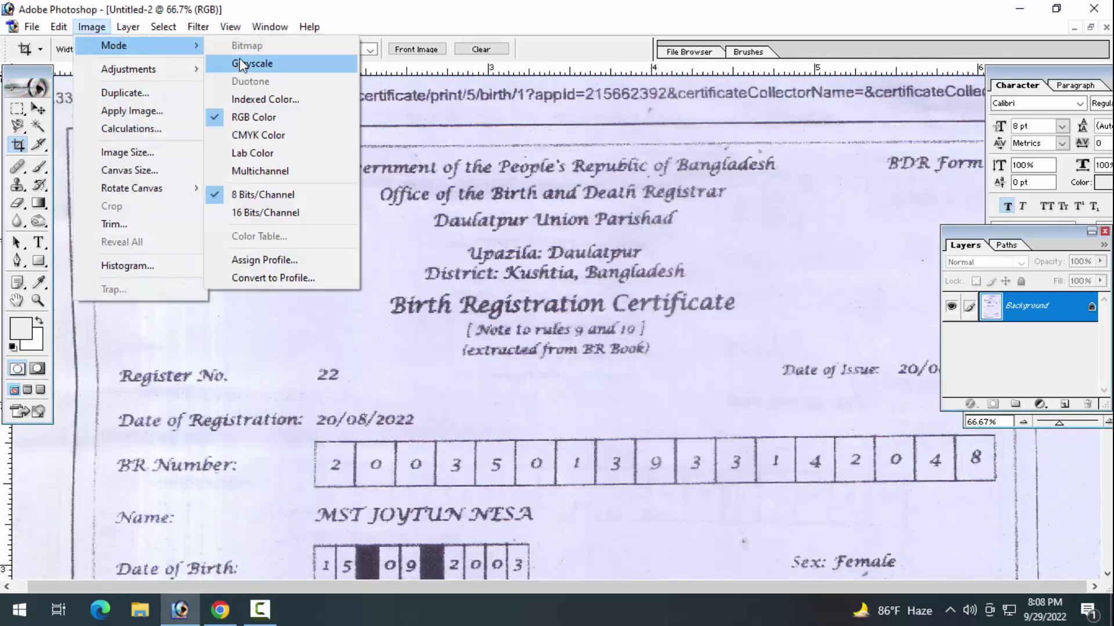
left_click(255, 58)
Apply Levels with the white point sampled on the paper background.
key("ctrl+l")
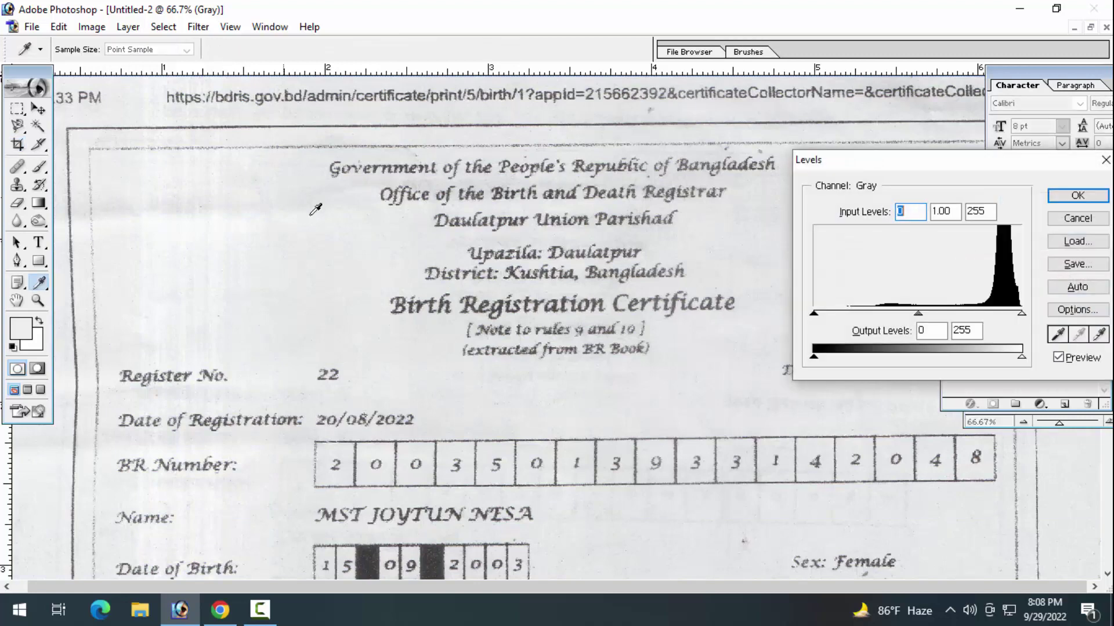
left_click(1093, 337)
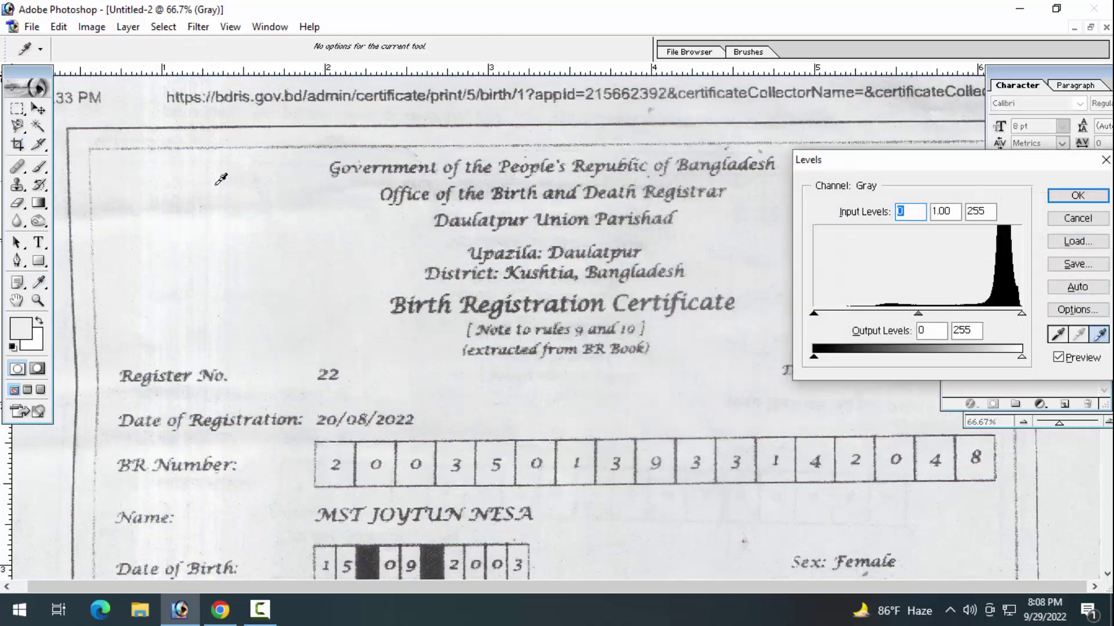
left_click(191, 197)
key("Return")
Apply Levels with the black point sampled on the text to darken it.
key("c")
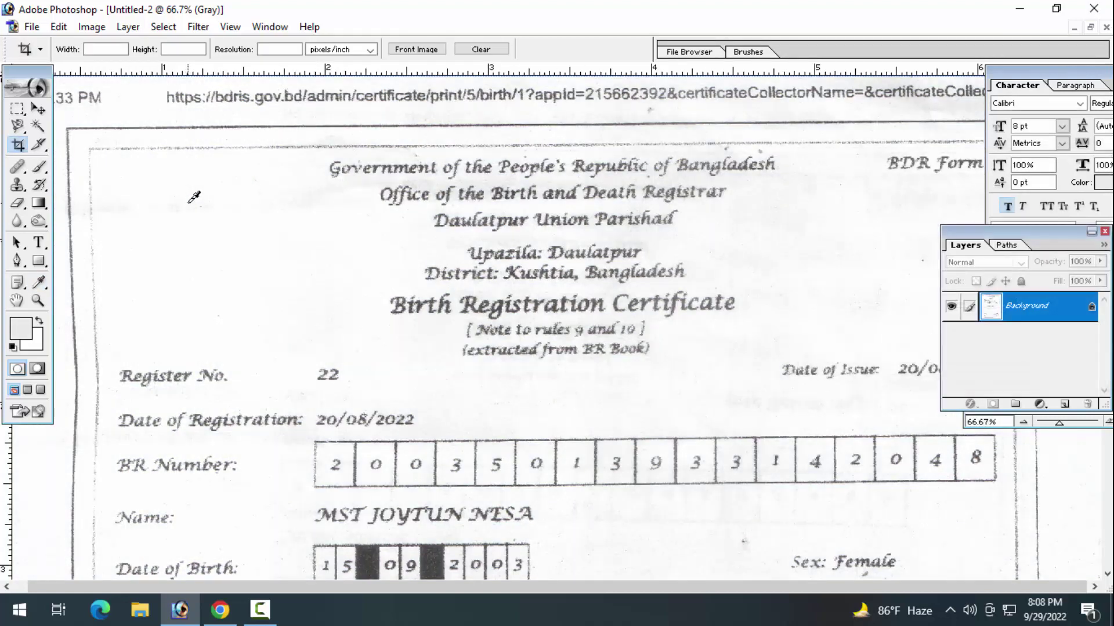
scroll(391, 327, "down", 5)
scroll(390, 328, "down", 3)
scroll(390, 328, "down", 3)
key("ctrl+plus")
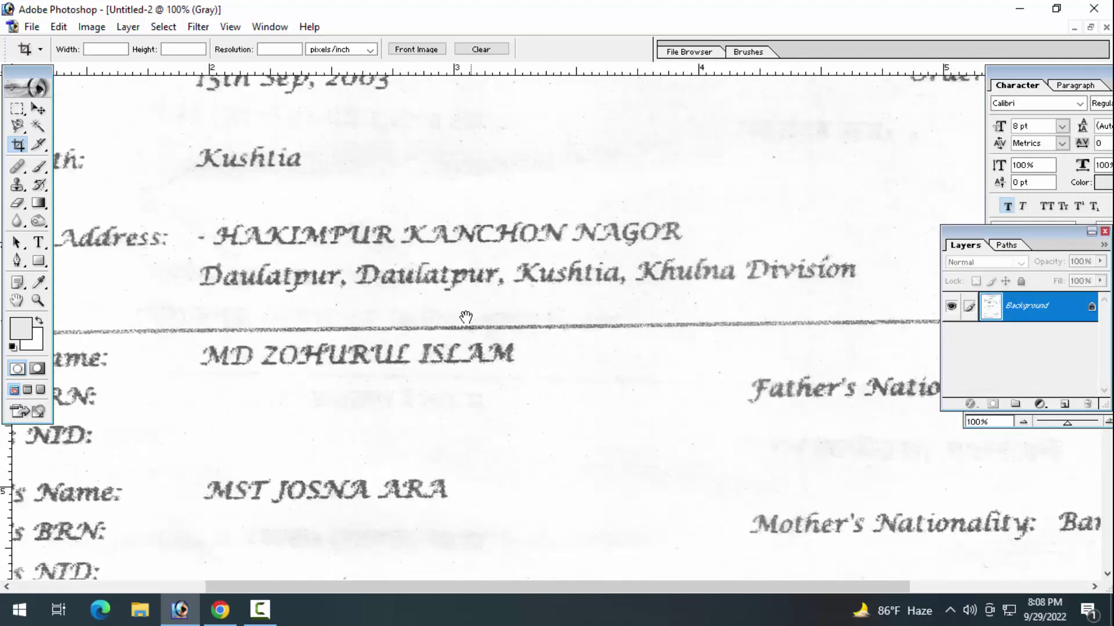
scroll(411, 363, "up", 6)
left_click_drag(411, 363, 480, 404)
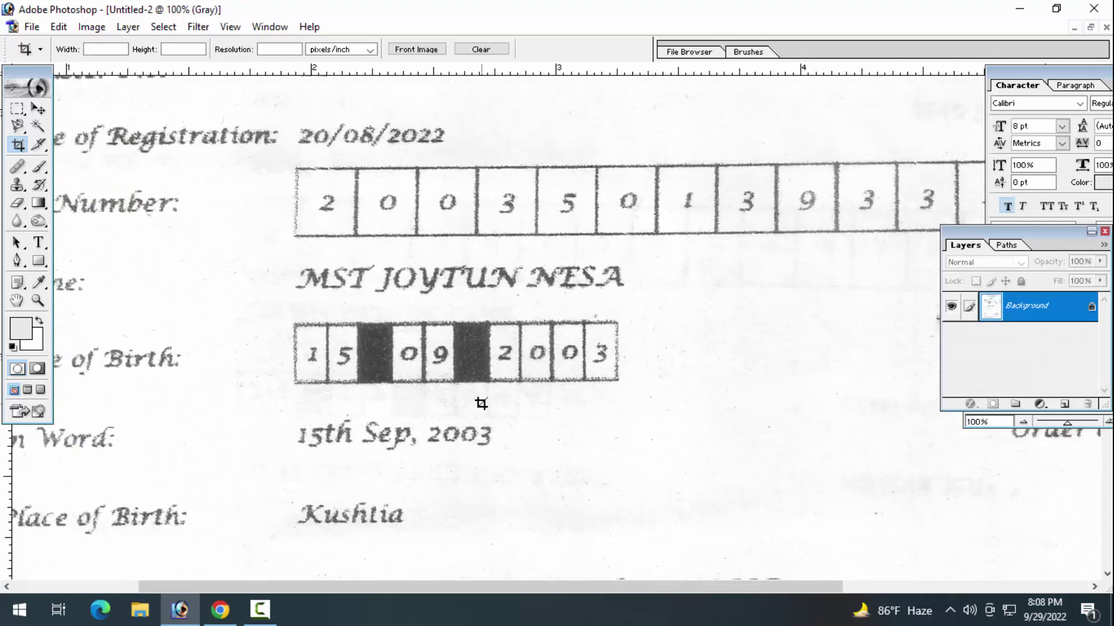
key("ctrl+l")
left_click(1057, 335)
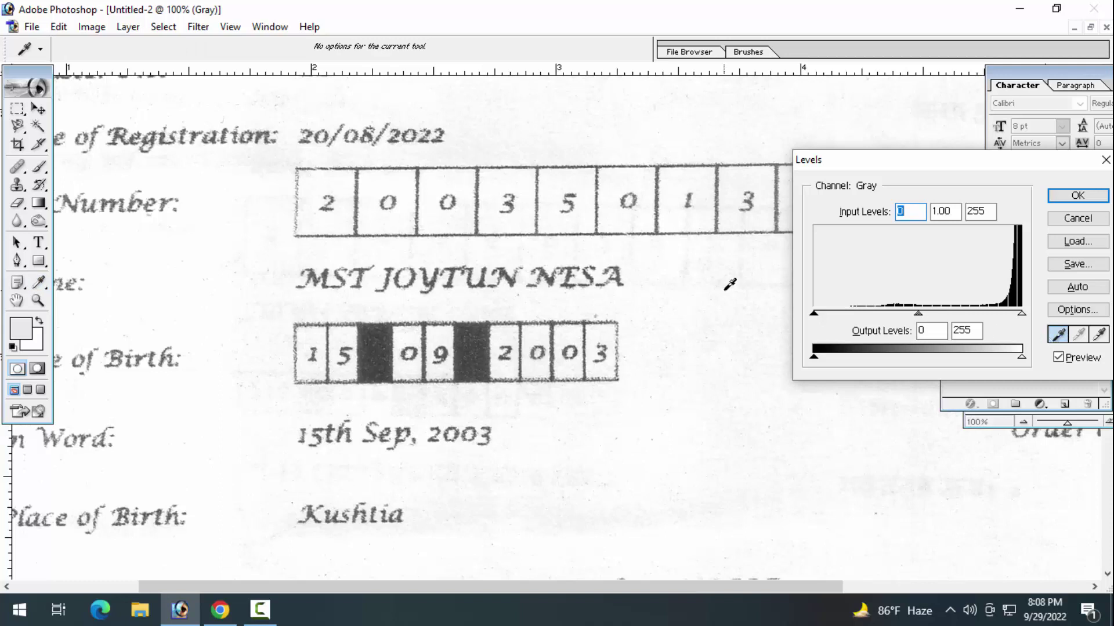
left_click(620, 275)
key("Return")
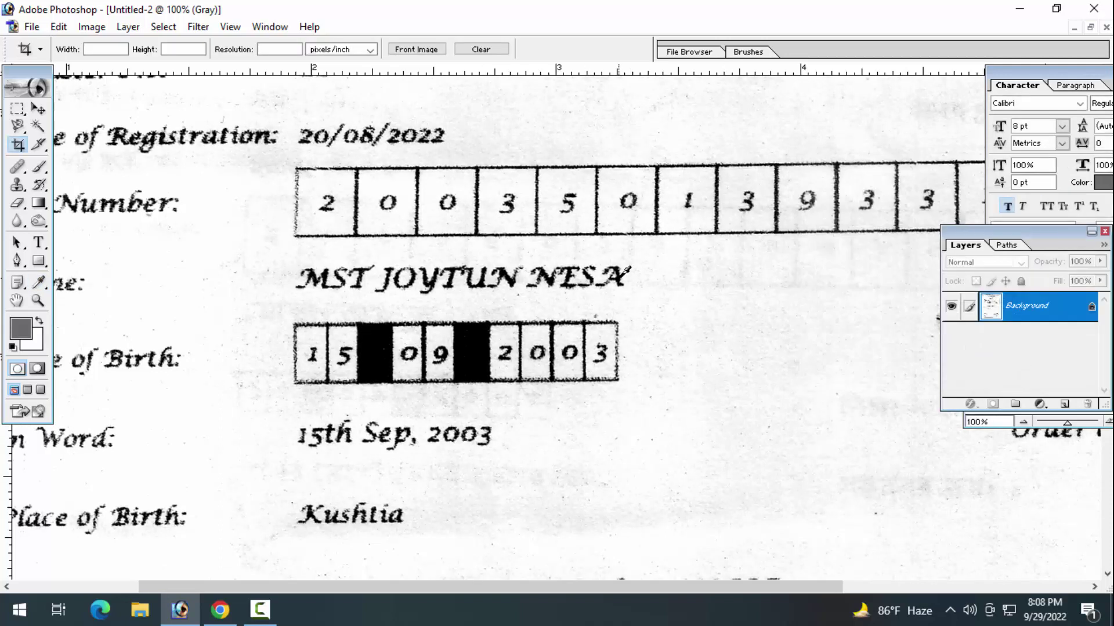
Zoom into the header and apply Levels again, sampling the white point on the background.
key("z")
left_click(439, 302, "alt")
scroll(580, 261, "up", 2)
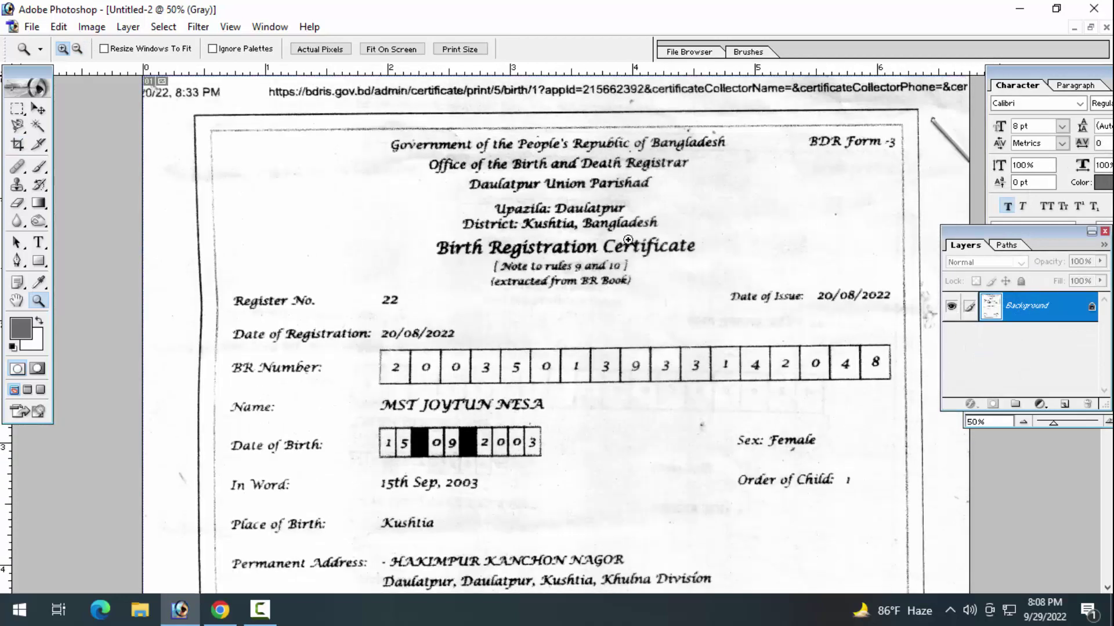
left_click(629, 235)
left_click(538, 247)
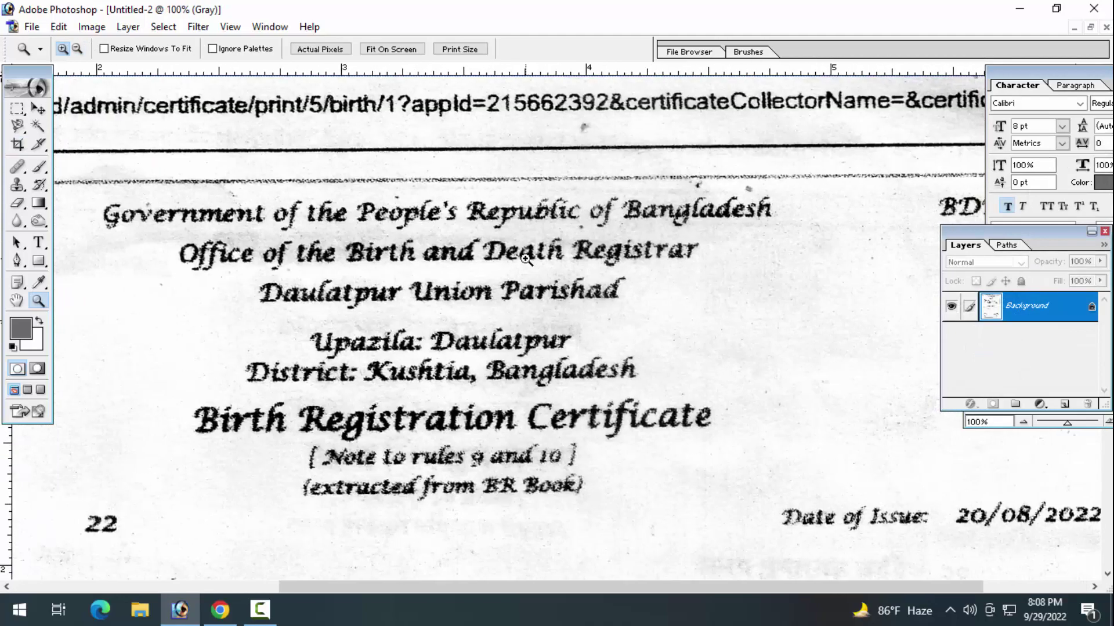
key("ctrl+l")
left_click(1098, 335)
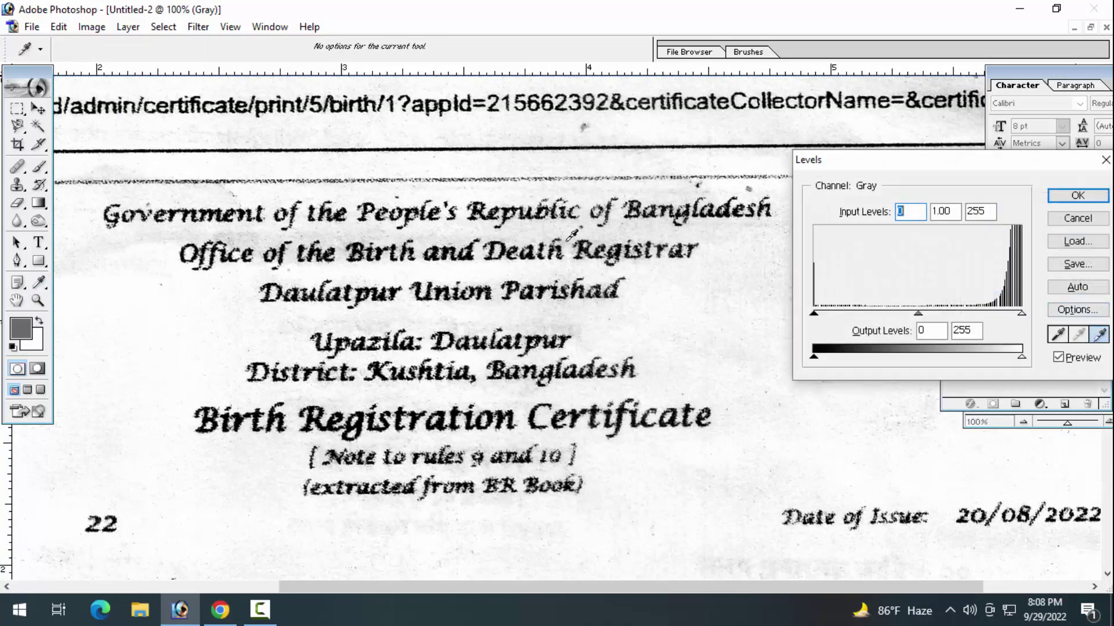
left_click(337, 230)
key("Return")
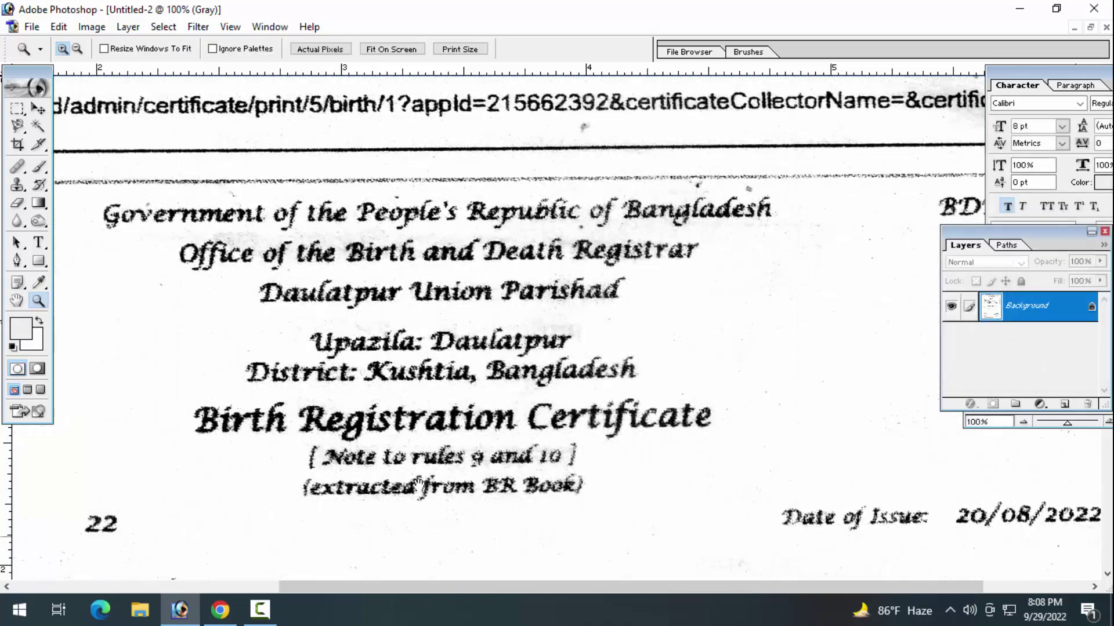
scroll(493, 316, "down", 7)
scroll(493, 316, "left", 3)
scroll(493, 316, "up", 3)
scroll(627, 455, "down", 3)
scroll(567, 393, "down", 4)
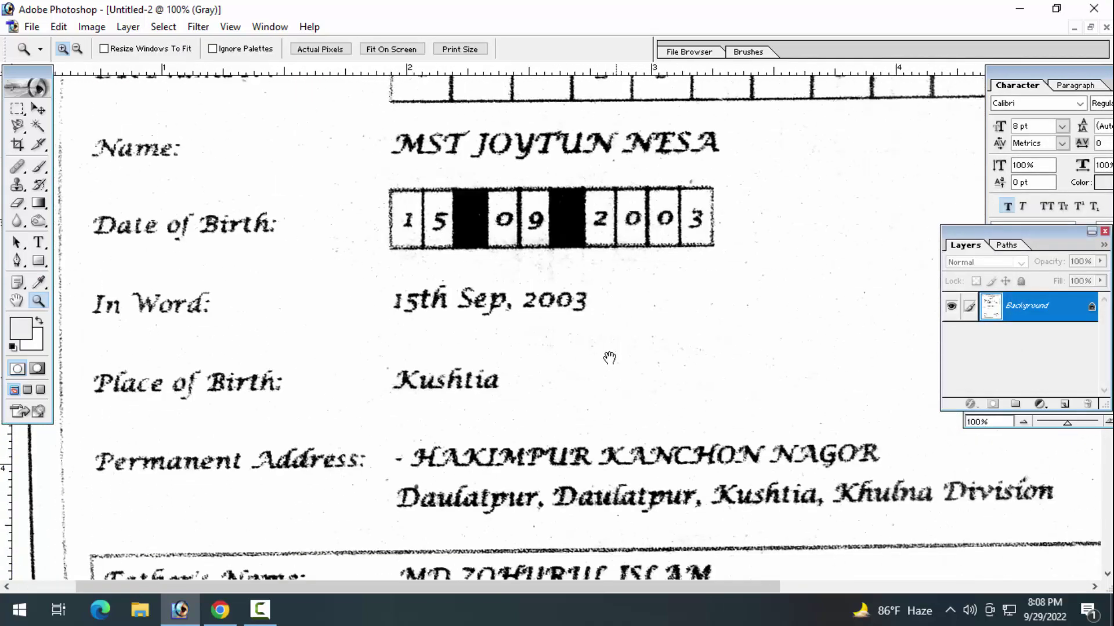
scroll(609, 361, "down", 1)
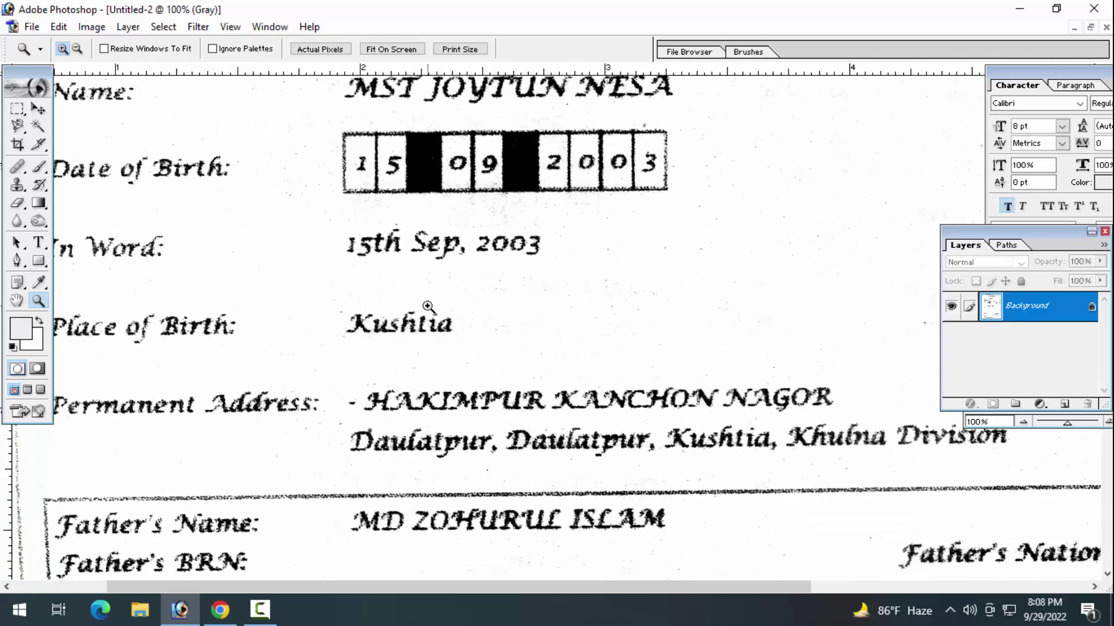
scroll(428, 307, "up", 5)
scroll(428, 307, "left", 2)
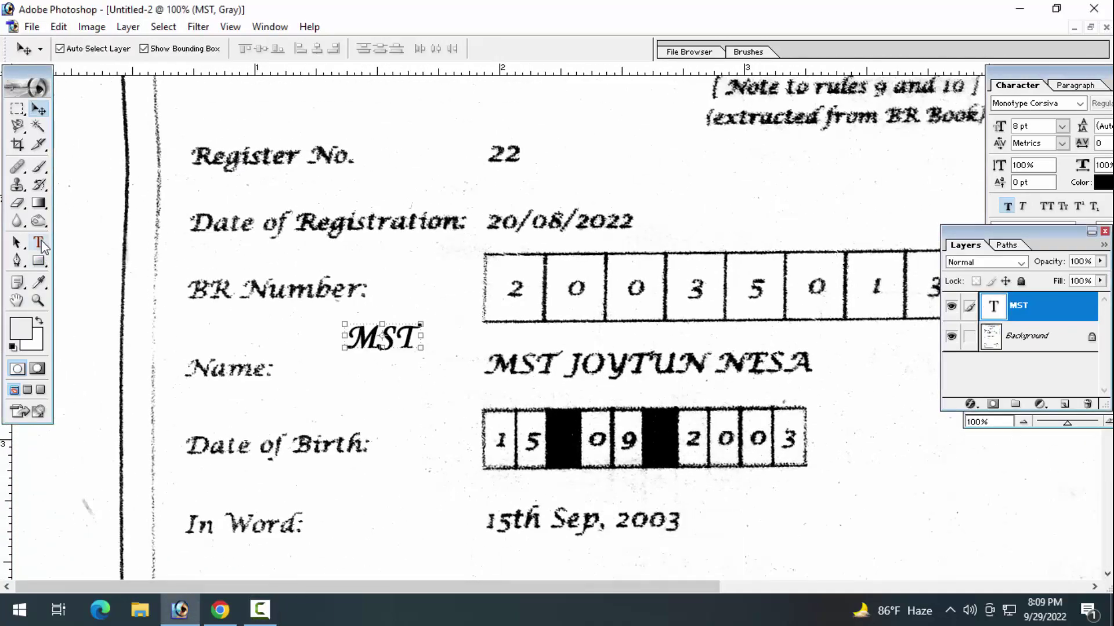
Select the MST text, pick its font family, and commit the MST text.
left_click(39, 243)
double_click(410, 348)
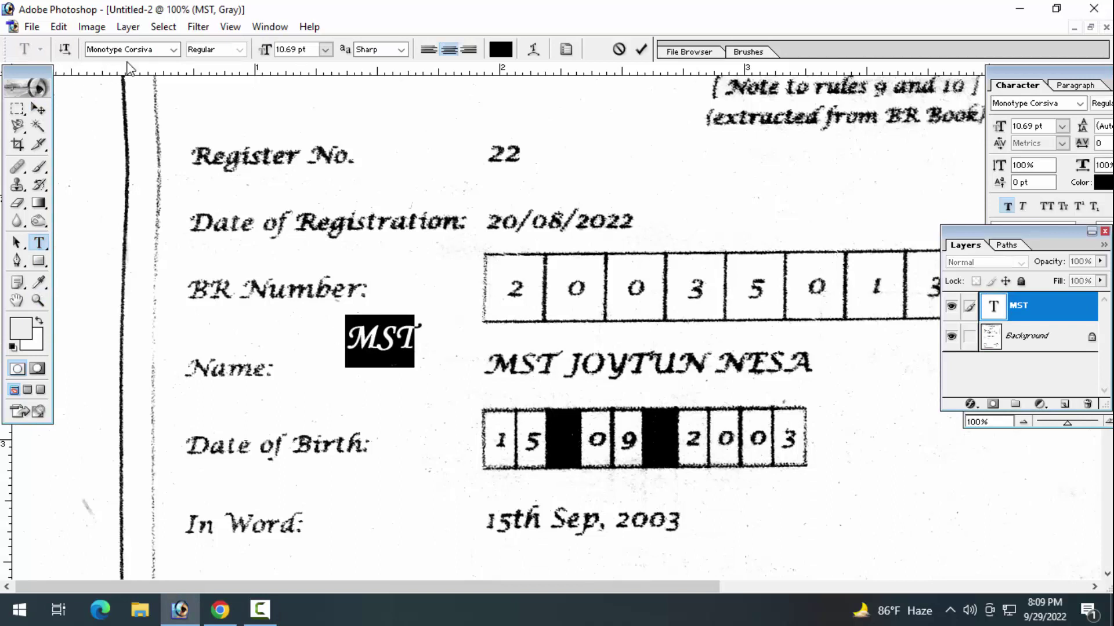
left_click(103, 51)
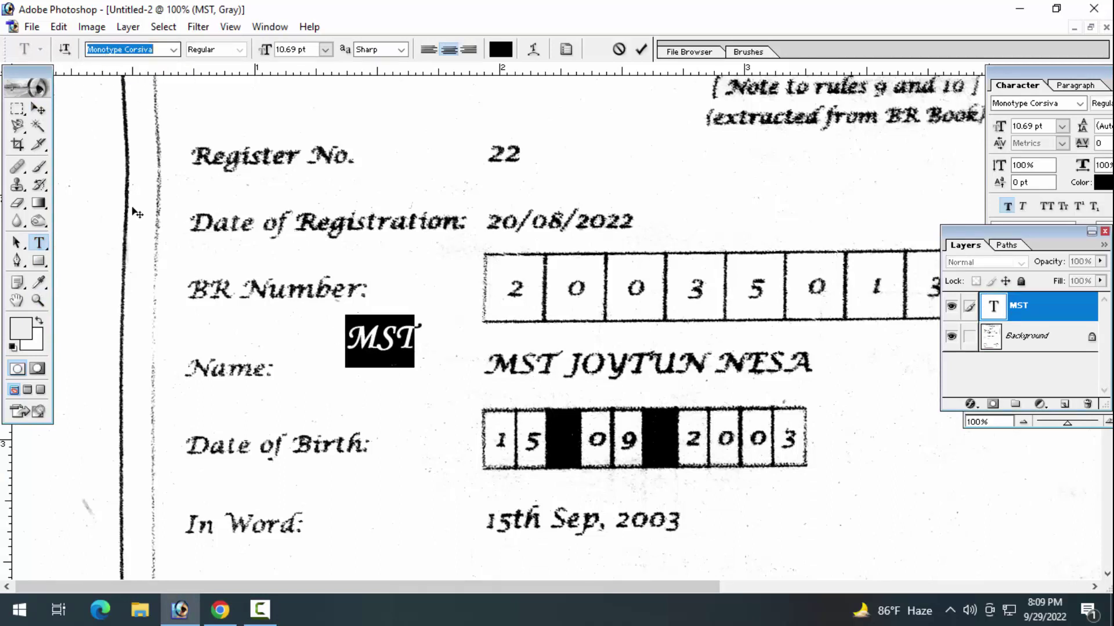
left_click(38, 109)
Add a text label reading 'FONT NAME MONOTYPE CORSIVA' above Register No.
left_click(39, 242)
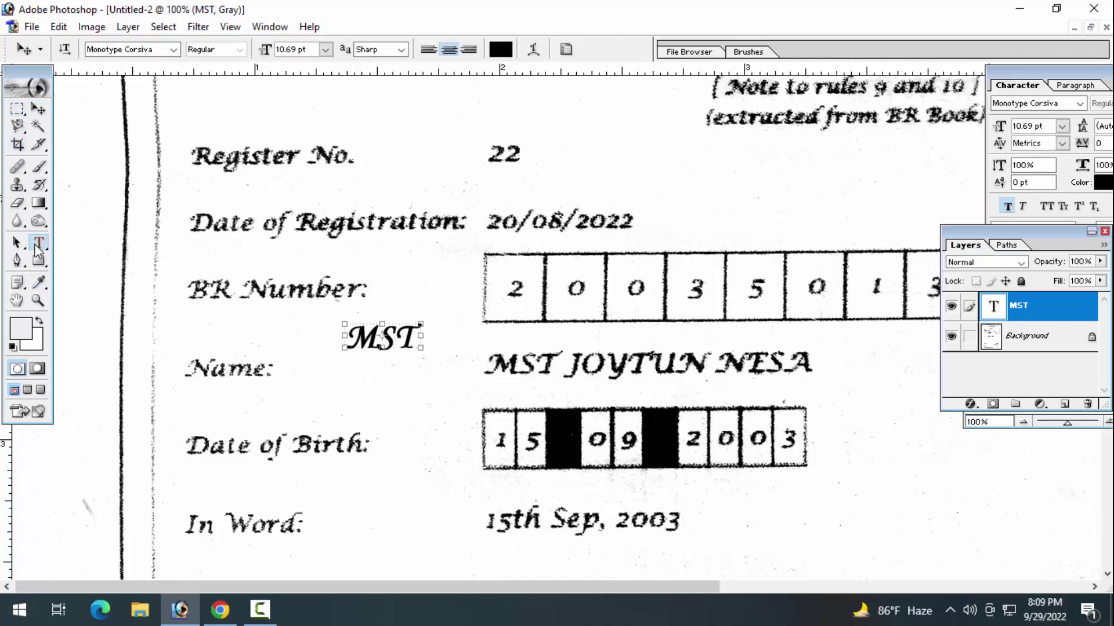
left_click(266, 129)
type("f")
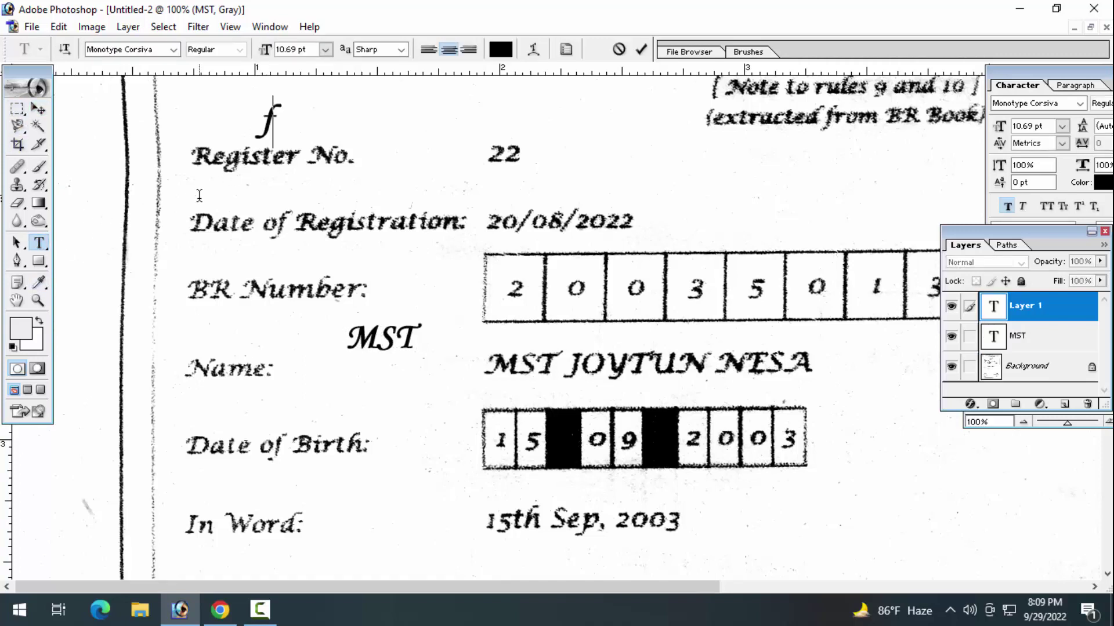
type("ONT n")
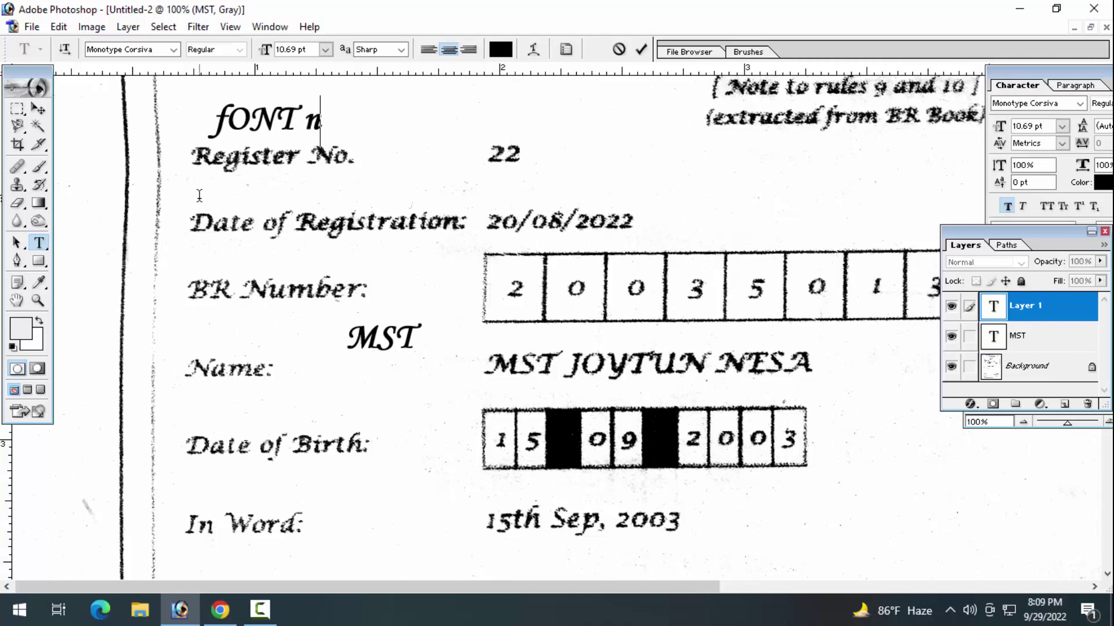
type("AME")
key("BackSpace")
key("BackSpace")
key("BackSpace")
type("AME")
key("BackSpace")
key("BackSpace")
key("BackSpace")
key("BackSpace")
type("BN")
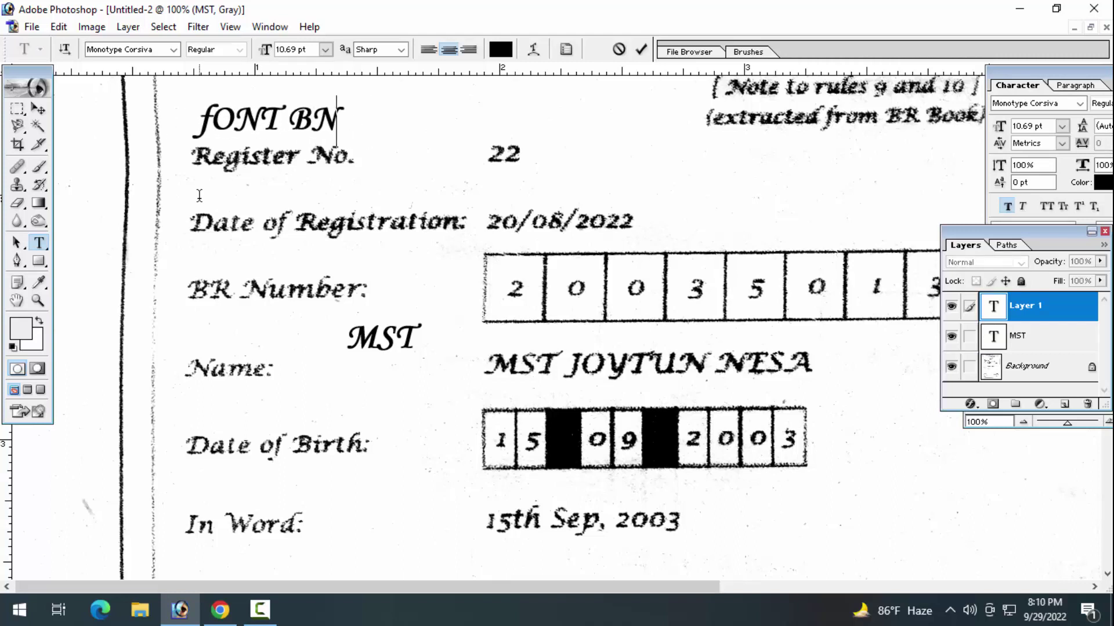
key("BackSpace")
key("BackSpace")
type("NAME")
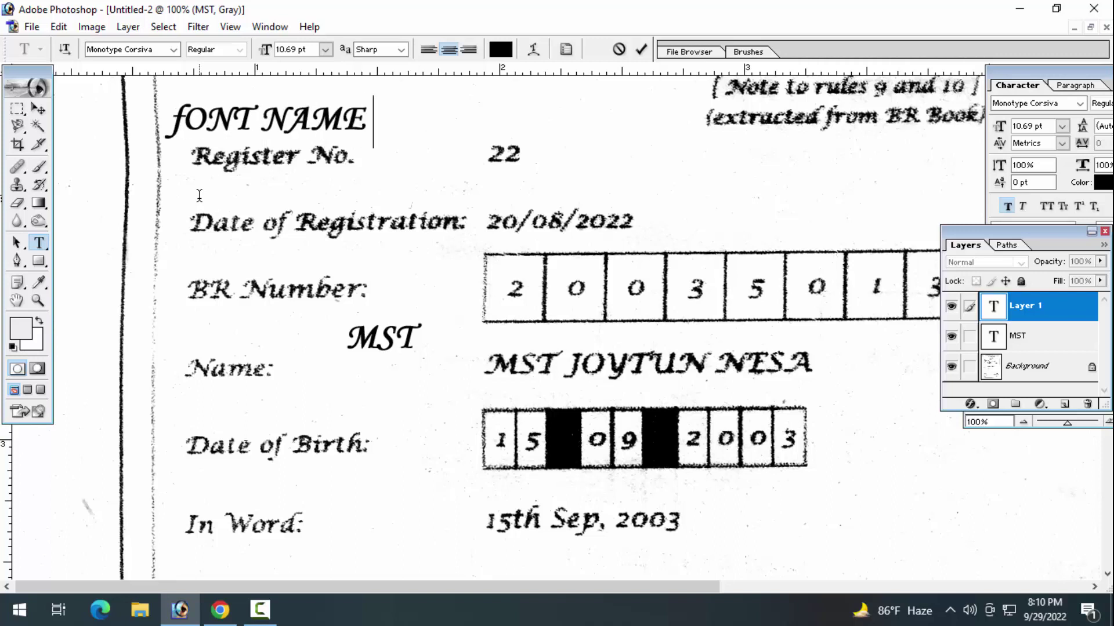
type(" MO")
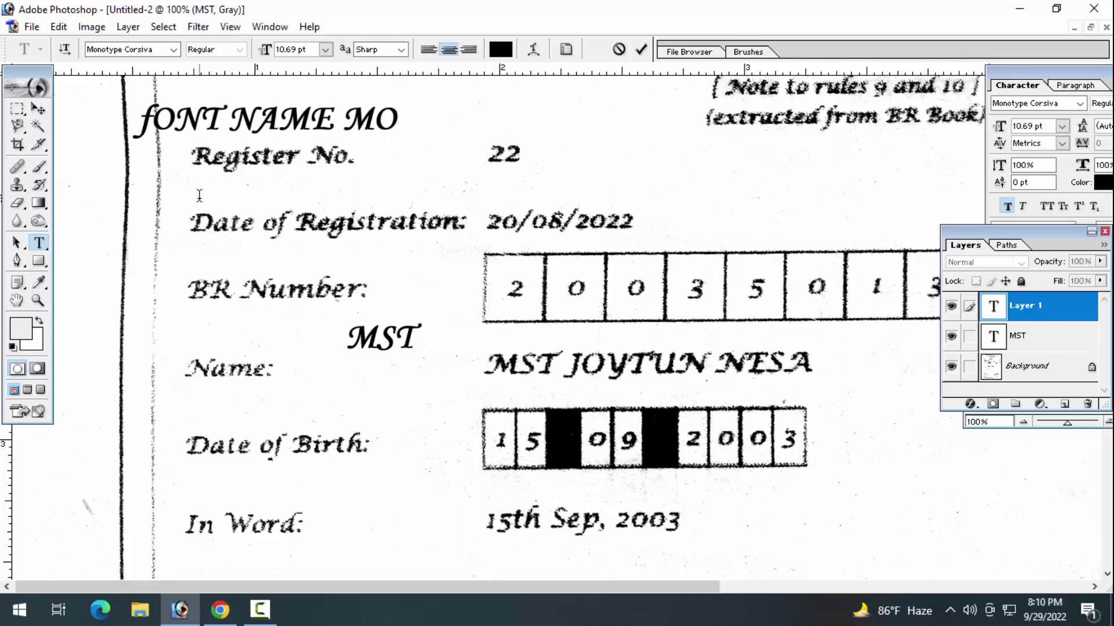
type("NO")
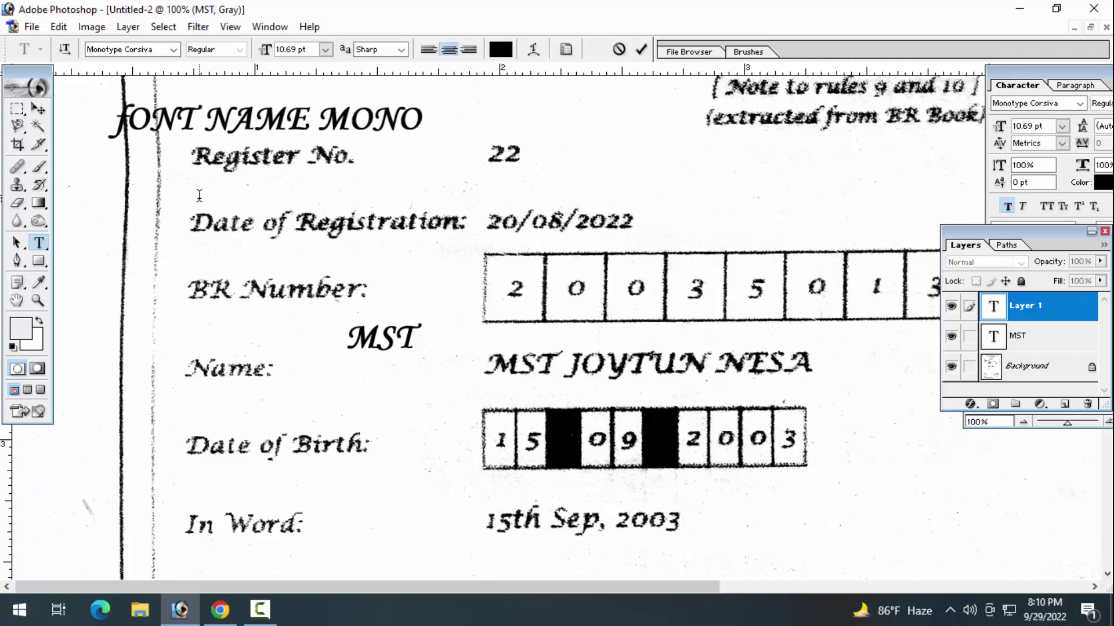
type("TY")
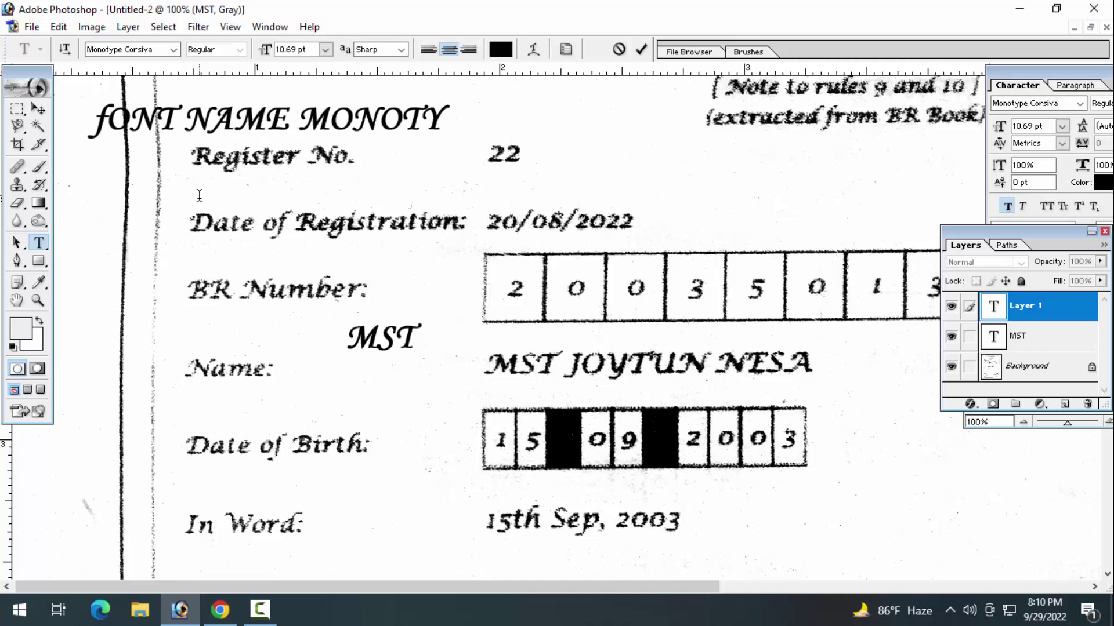
type("PE")
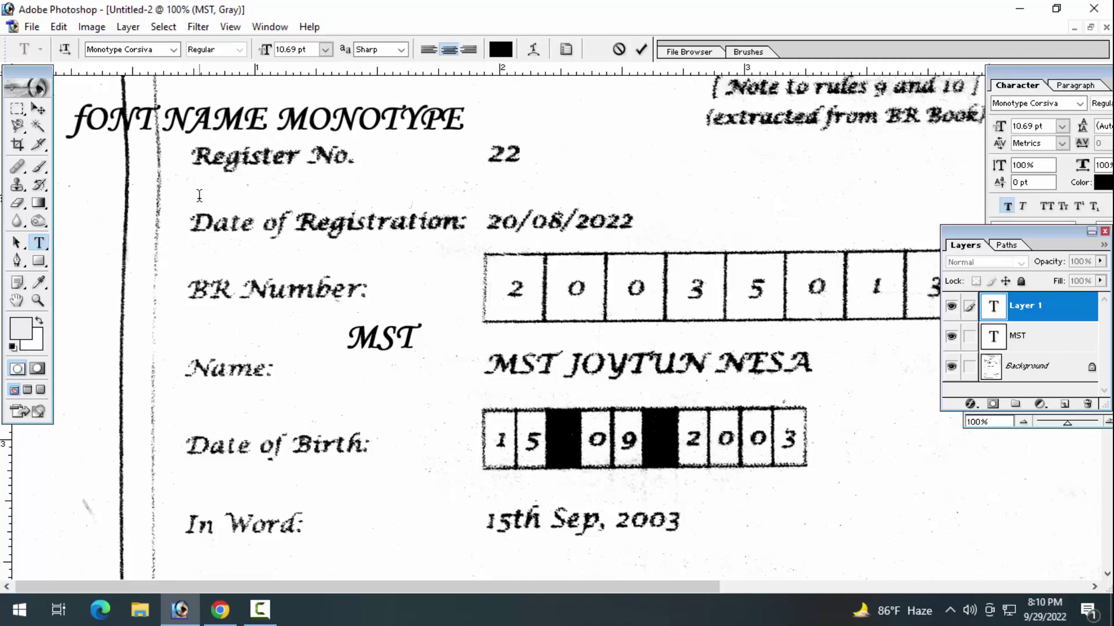
type(" COR")
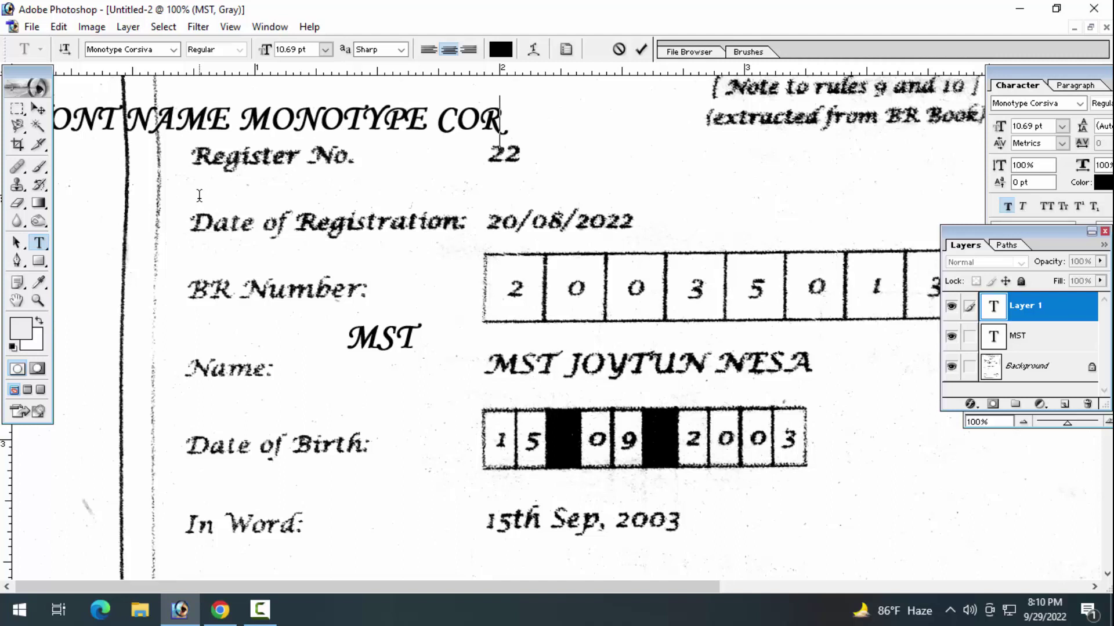
type("SI")
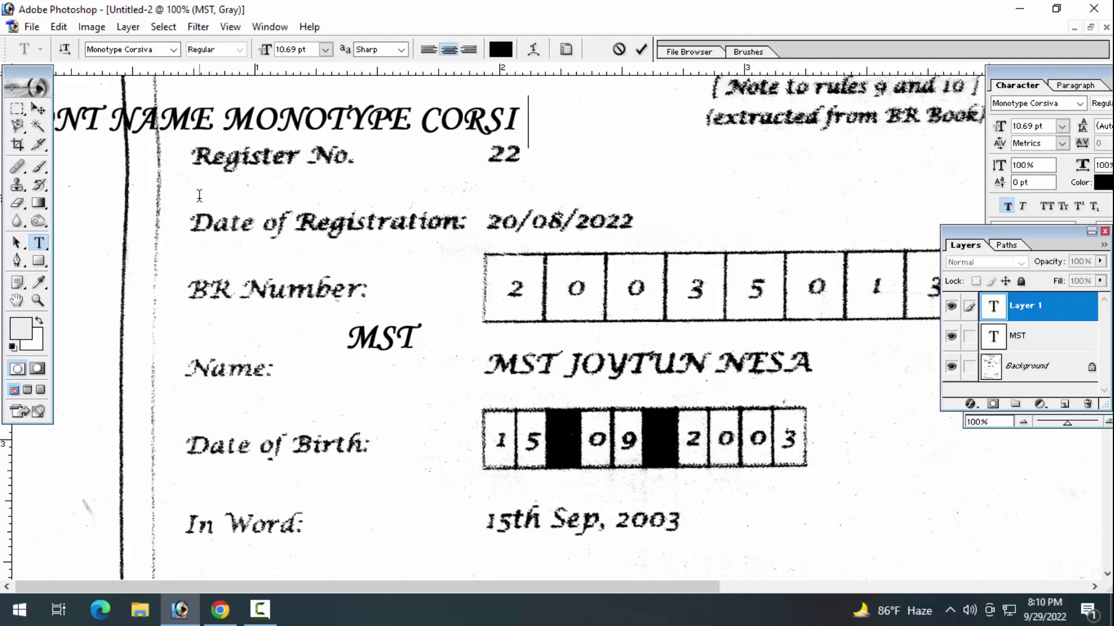
type("VA")
key("ctrl+Return")
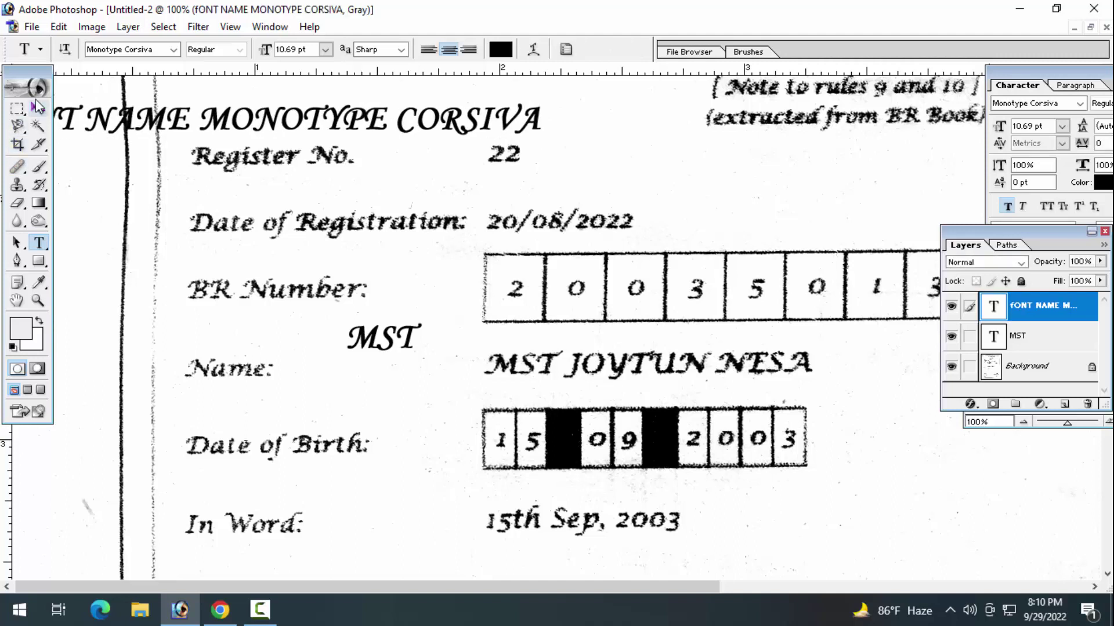
Insert '-' before MONOTYPE in the label and move it above Date of Registration.
left_click(39, 109)
mouse_move(333, 131)
left_mouse_down()
mouse_move(344, 215)
mouse_move(636, 562)
left_mouse_up()
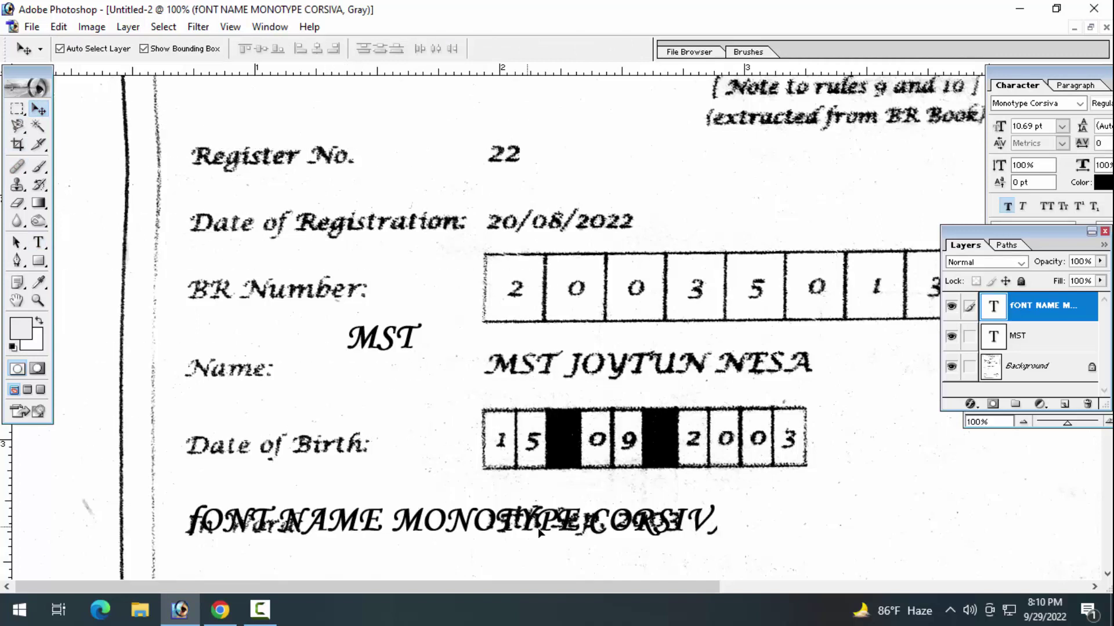
left_click(38, 242)
left_click(587, 556)
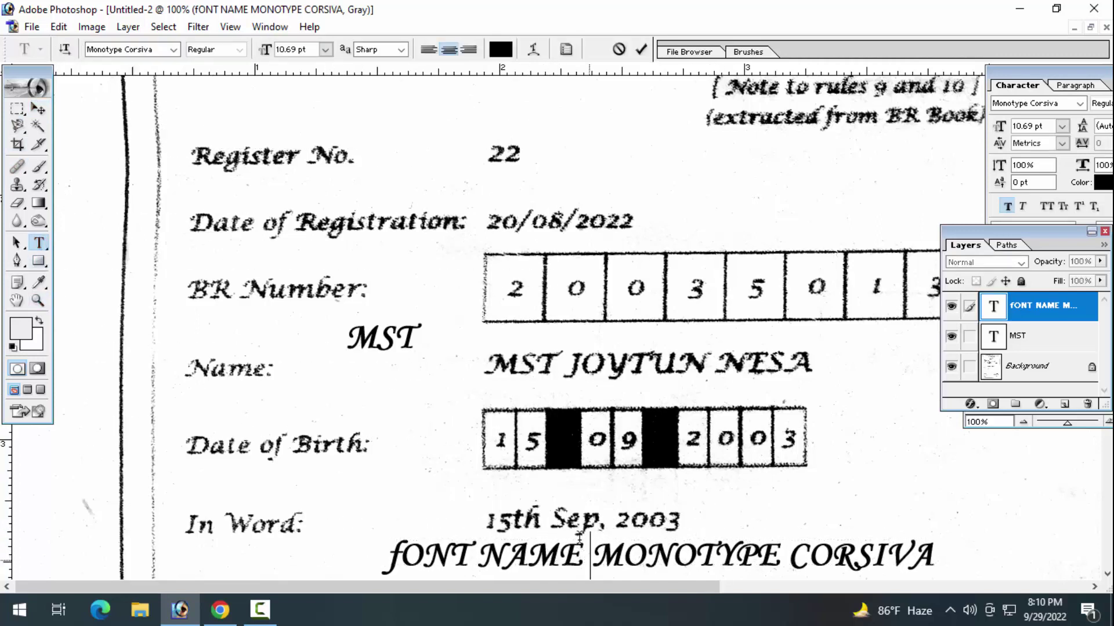
type("-")
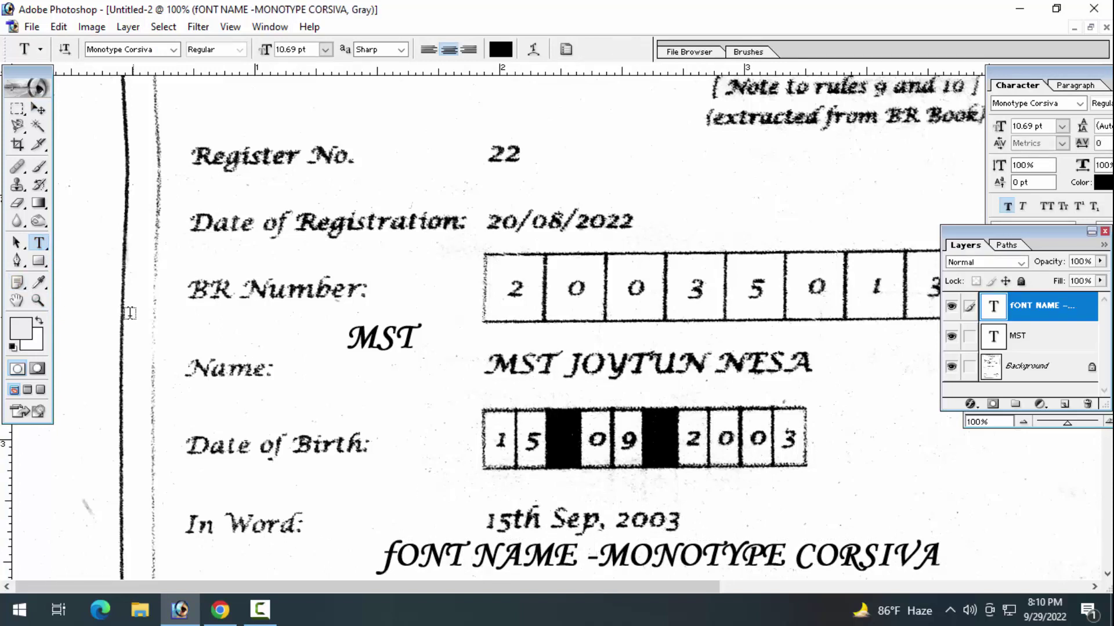
left_click(38, 108)
left_click_drag(743, 560, 715, 184)
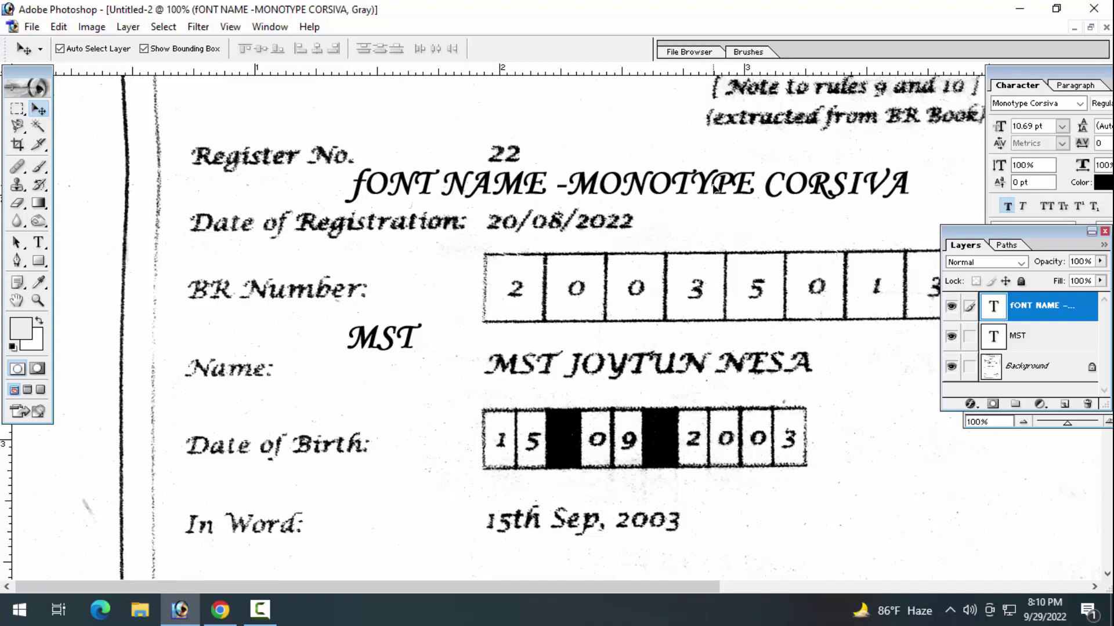
Set the FONT NAME -MONOTYPE CORSIVA line in Calibri.
left_click(39, 243)
left_click(545, 185)
triple_click(545, 184)
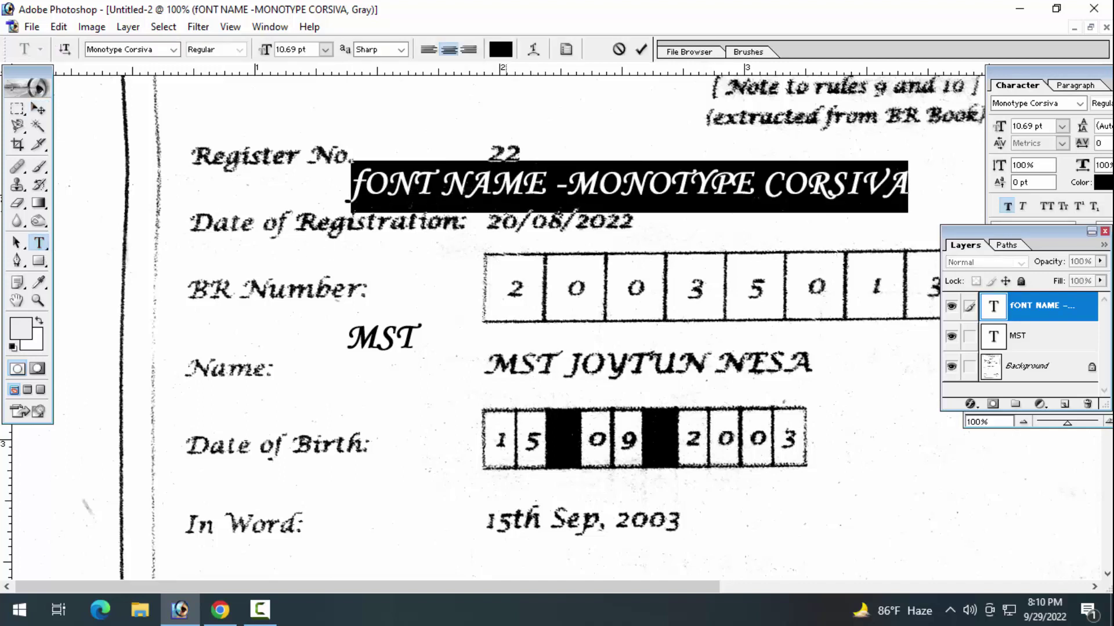
left_click(116, 49)
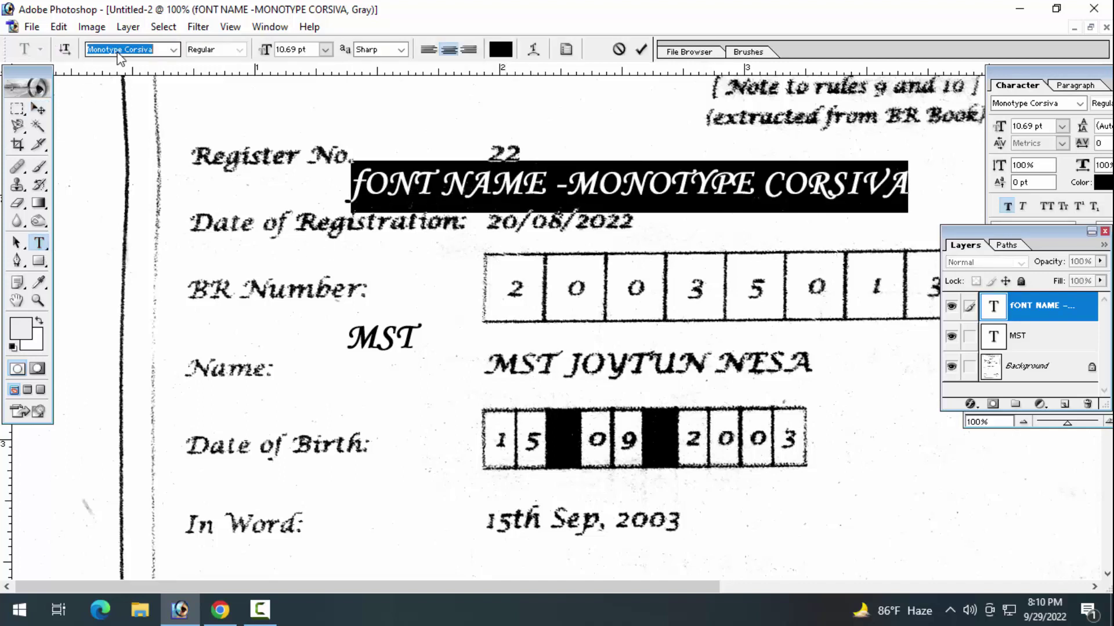
type("Calibri")
key("Return")
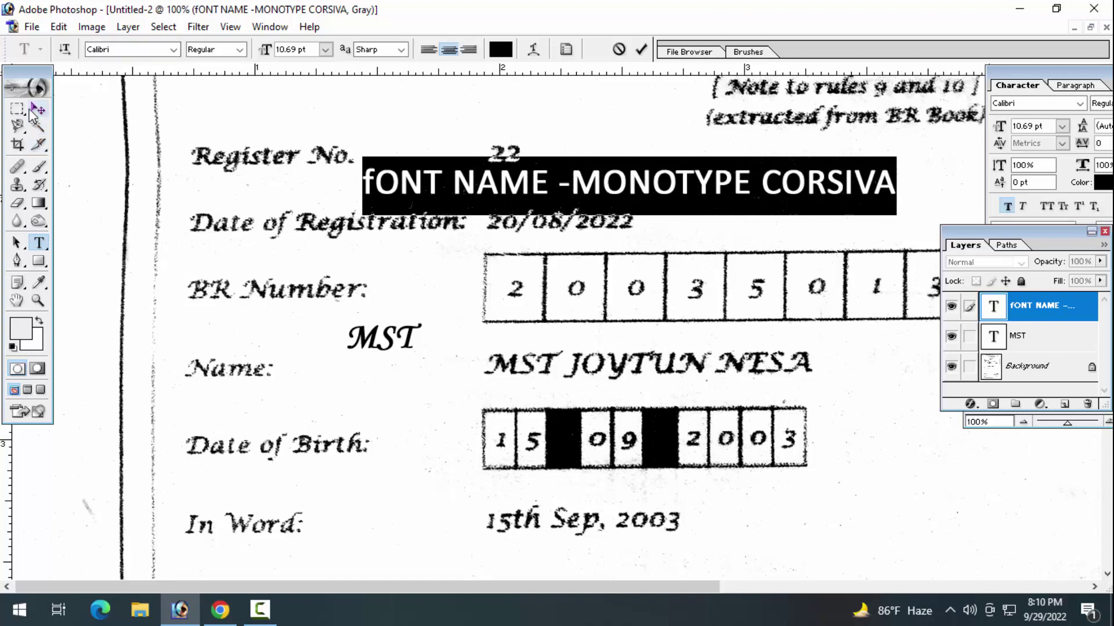
left_click(38, 110)
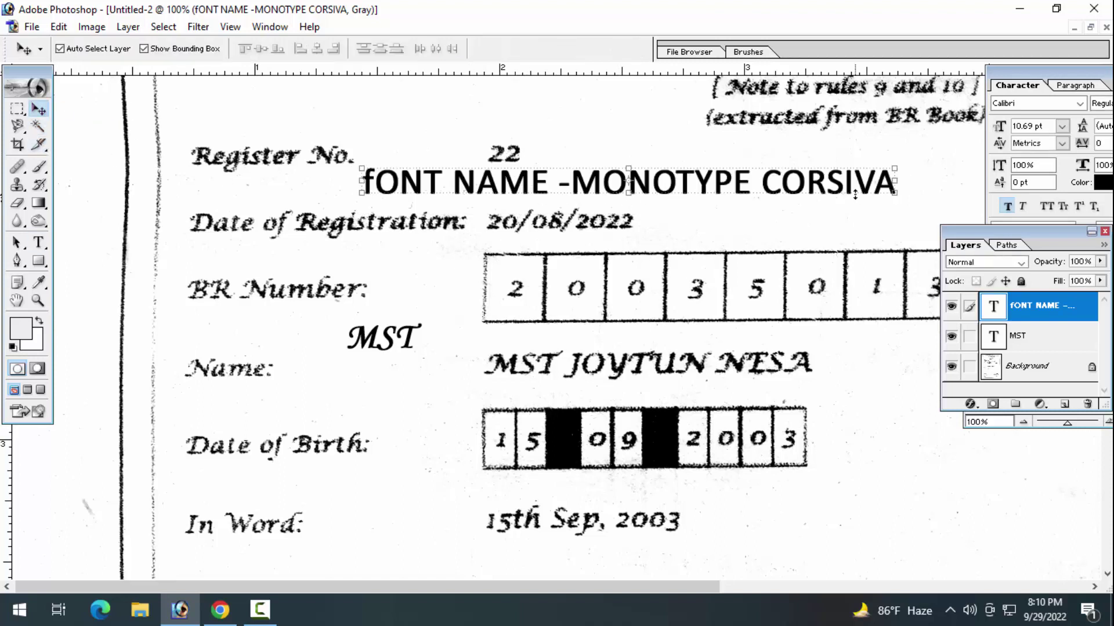
left_click(818, 212)
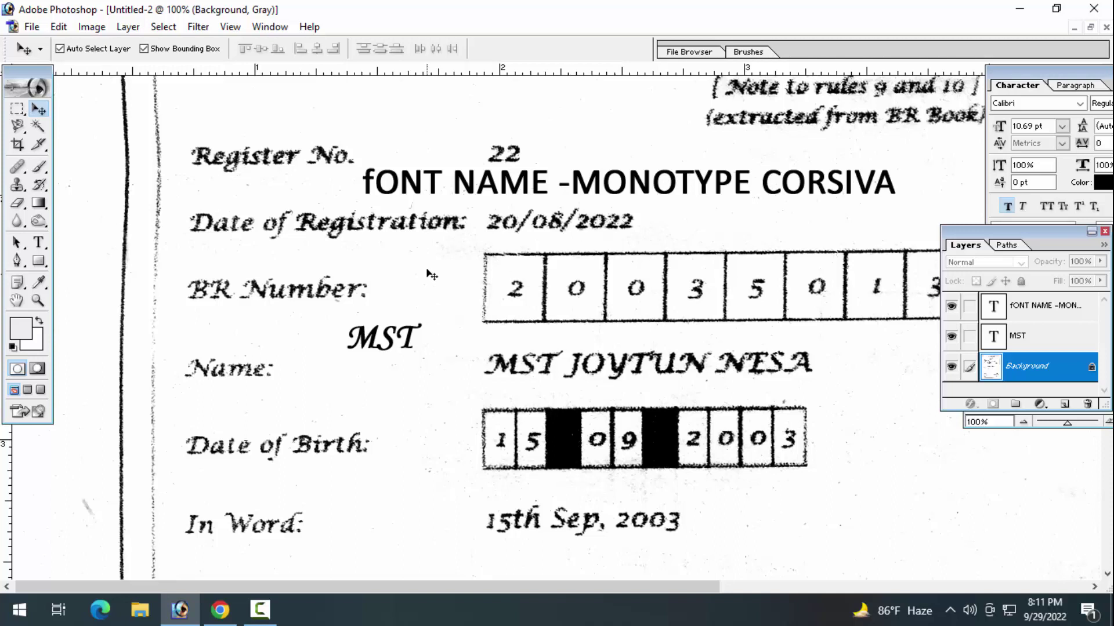
Drag the MST text layer onto the start of the scanned name beside Name:.
left_click(259, 610)
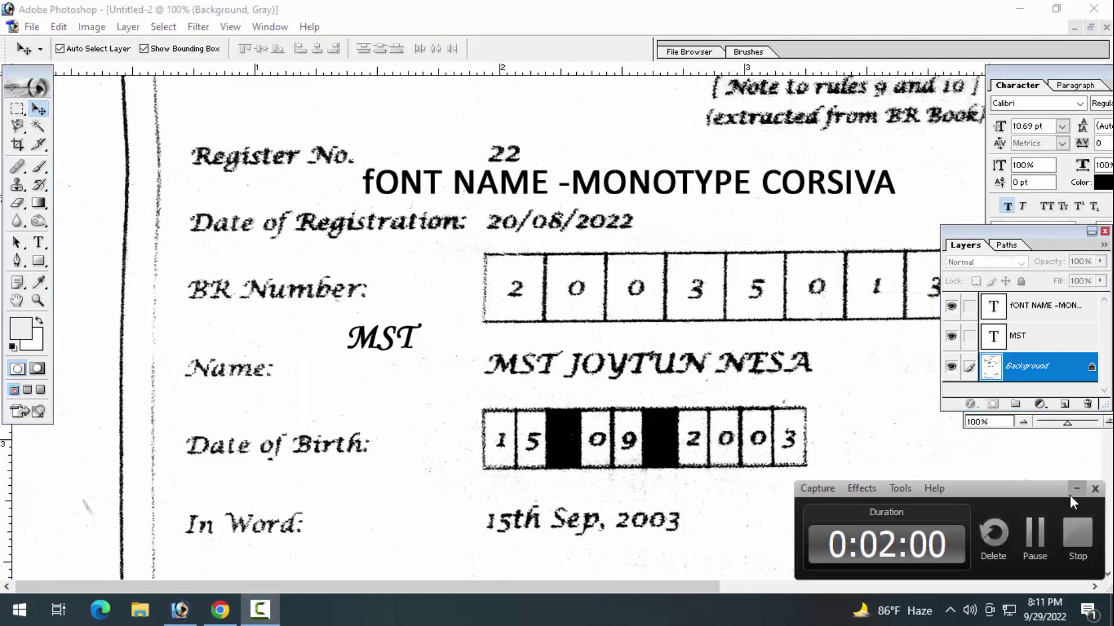
left_click(1074, 490)
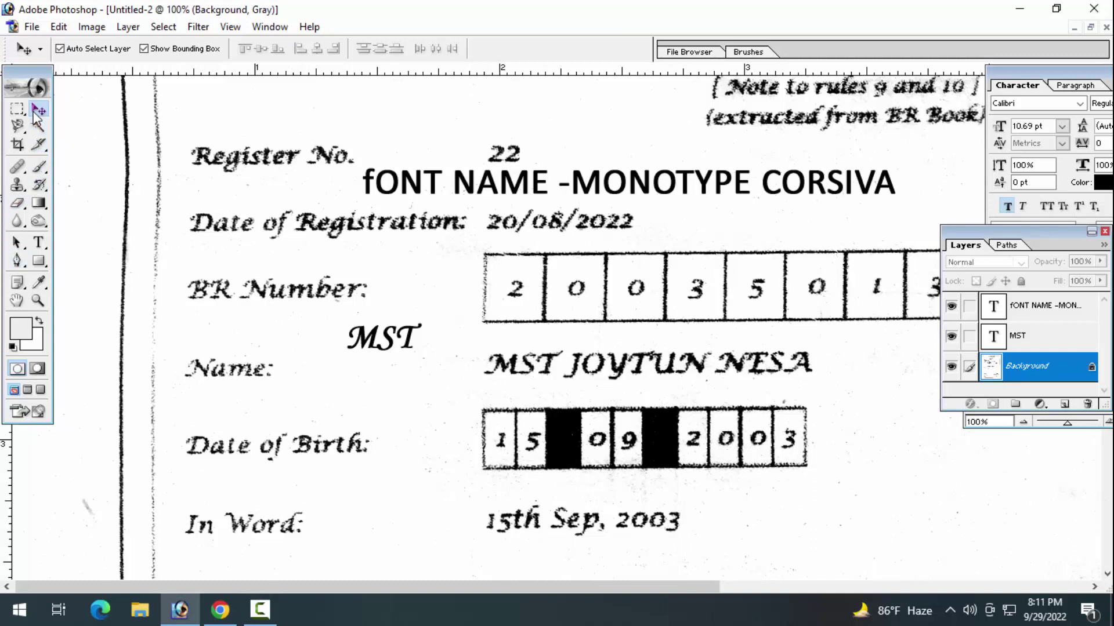
left_click_drag(378, 343, 530, 367)
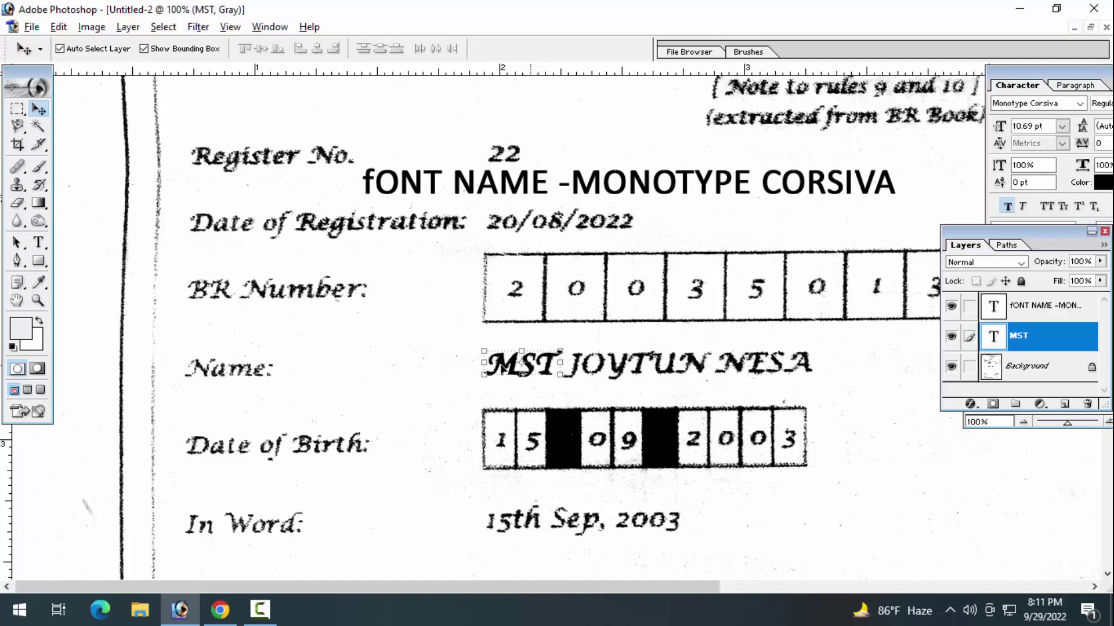
Duplicate the MST text and retype the copy as 'Name:'.
left_click_drag(530, 367, 335, 368, "alt")
left_click(38, 242)
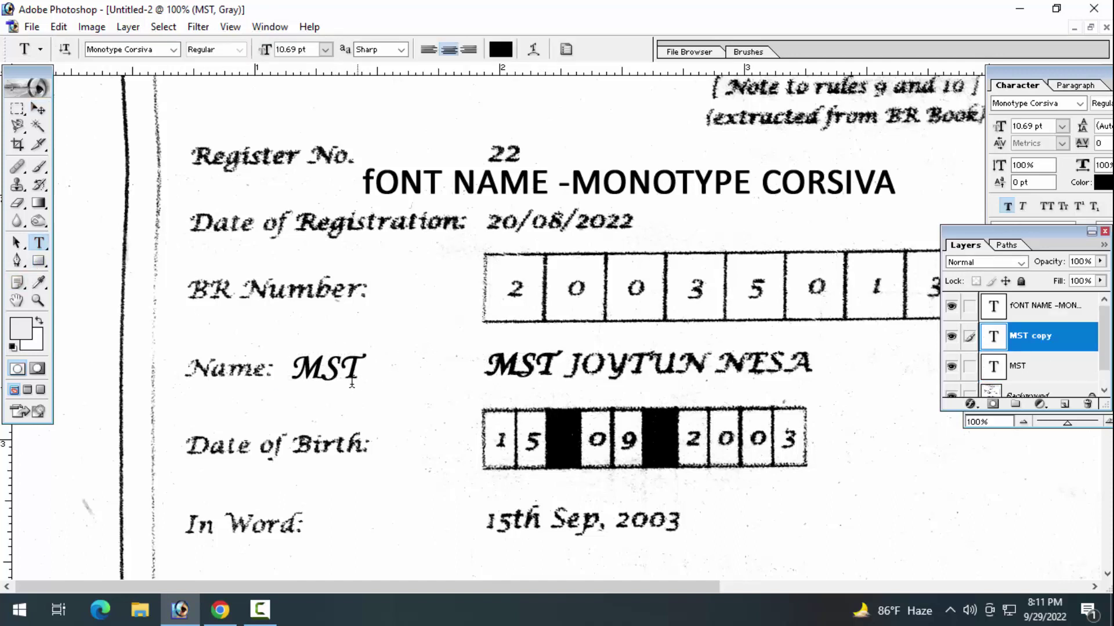
double_click(325, 371)
key("BackSpace")
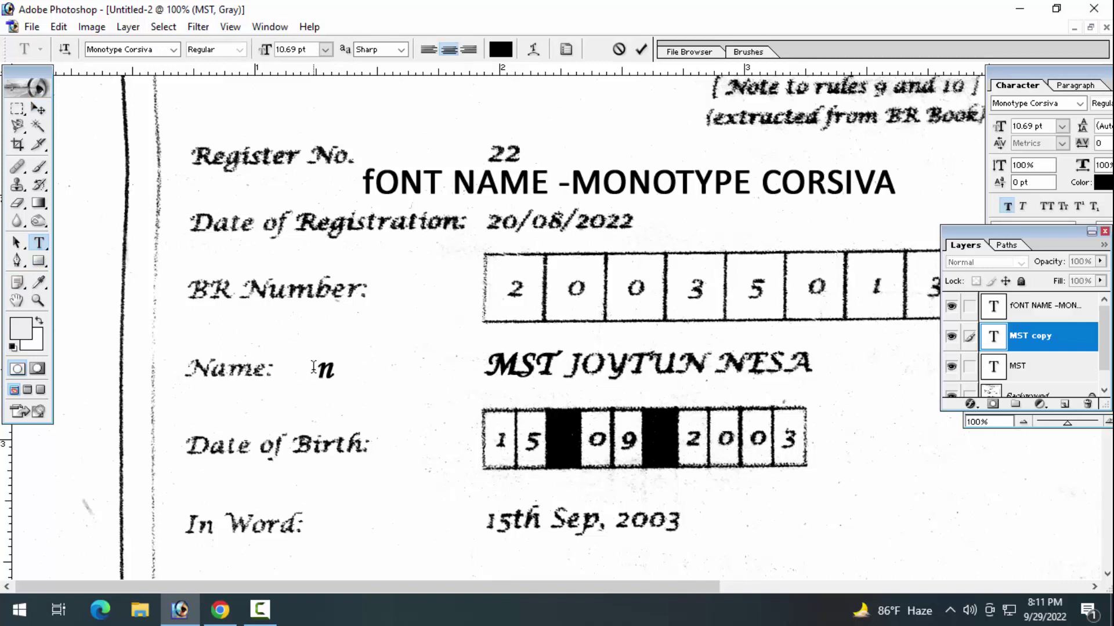
type("Name")
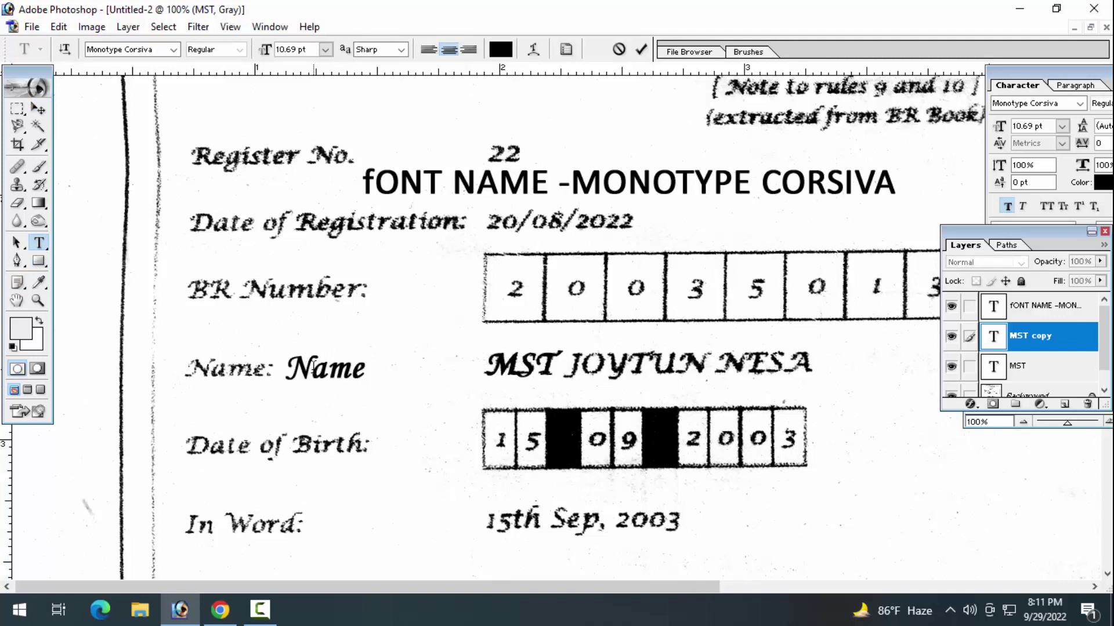
type(":")
key("ctrl+Return")
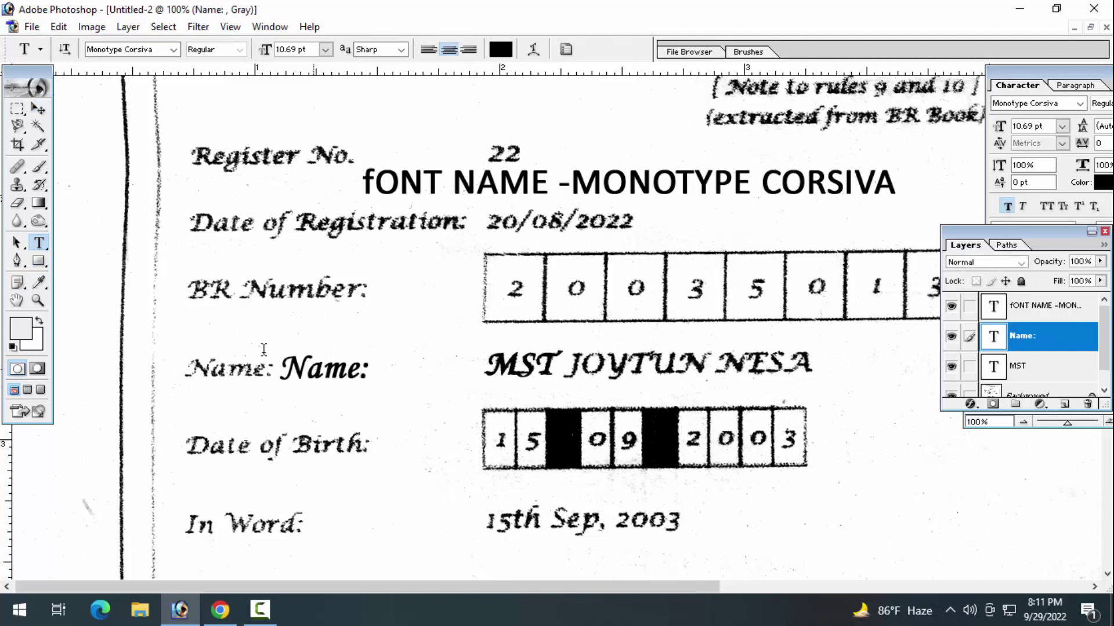
Move the Name: text over the printed label and stretch it wider to cover it.
left_click(38, 108)
left_click_drag(296, 368, 213, 370)
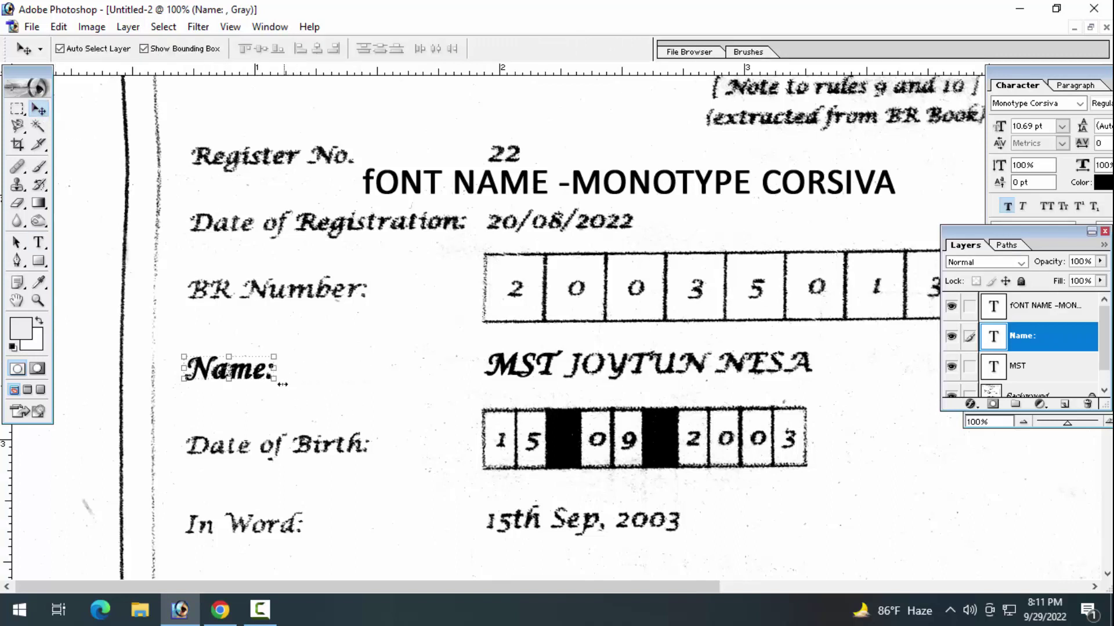
left_click_drag(274, 378, 270, 375)
key("Return")
key("ctrl+plus")
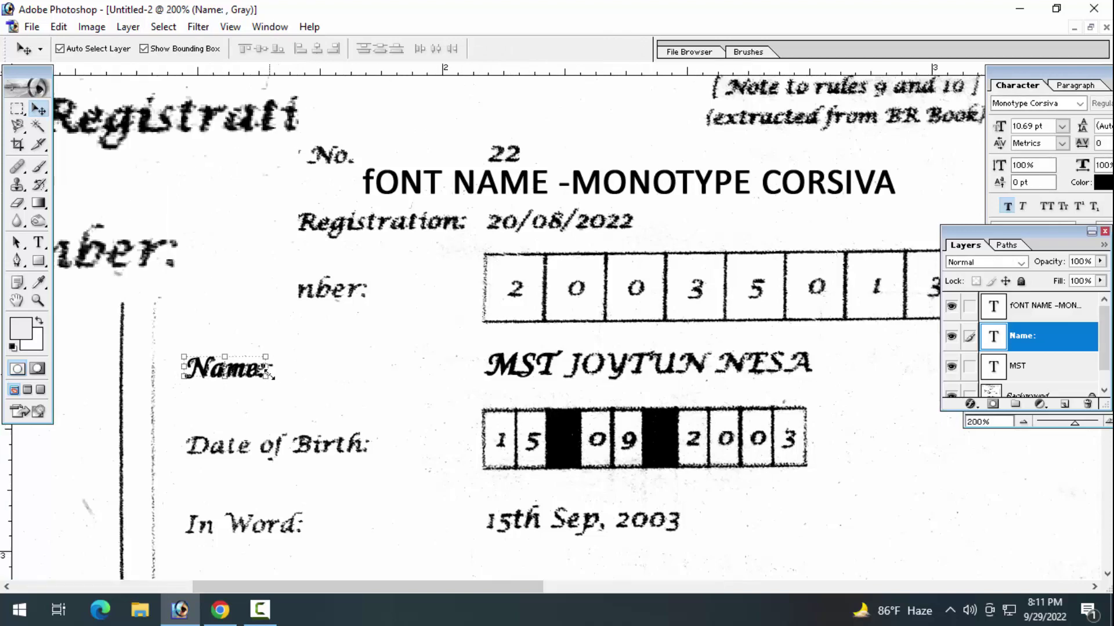
key("ctrl+plus")
left_click_drag(441, 588, 265, 587)
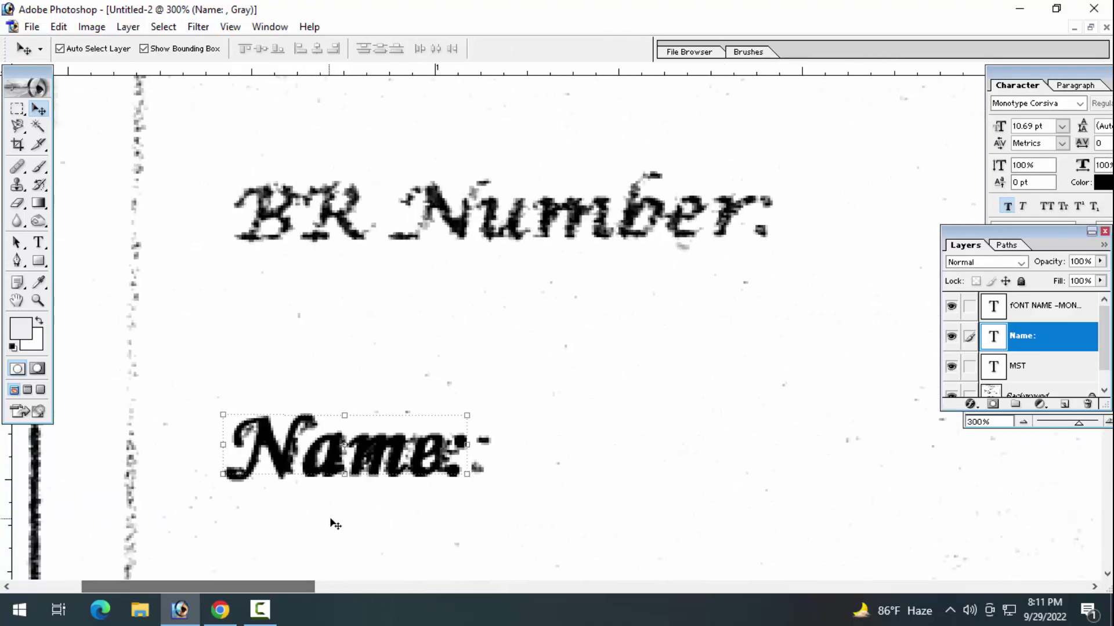
left_click(331, 522)
left_click(275, 458)
mouse_move(275, 458)
left_mouse_down()
mouse_move(268, 468)
mouse_move(272, 451)
left_mouse_up()
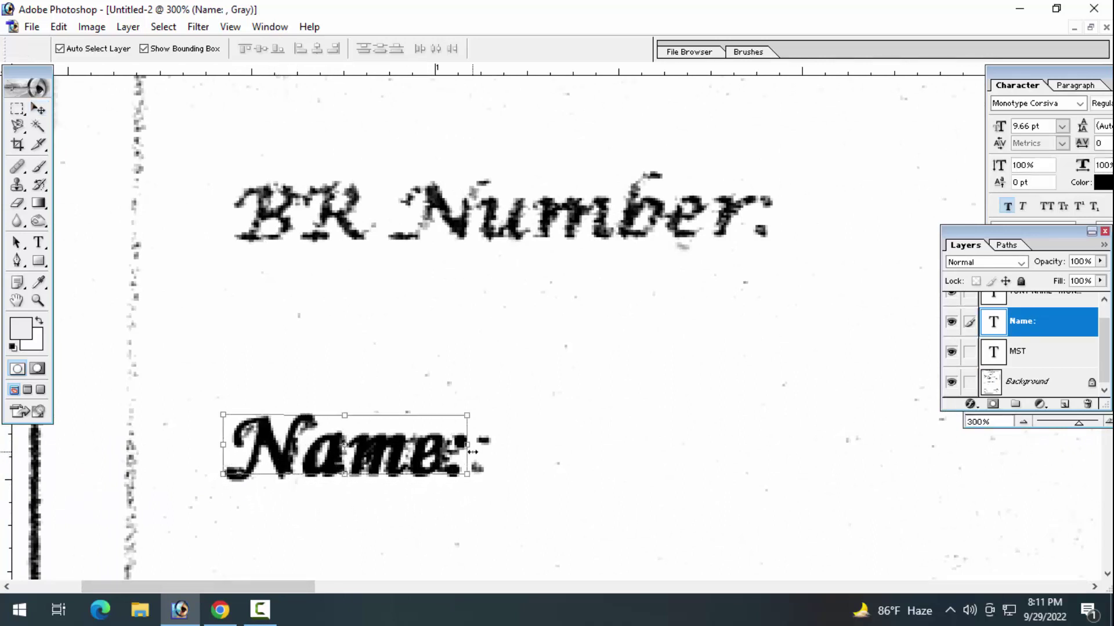
left_click_drag(468, 445, 497, 449)
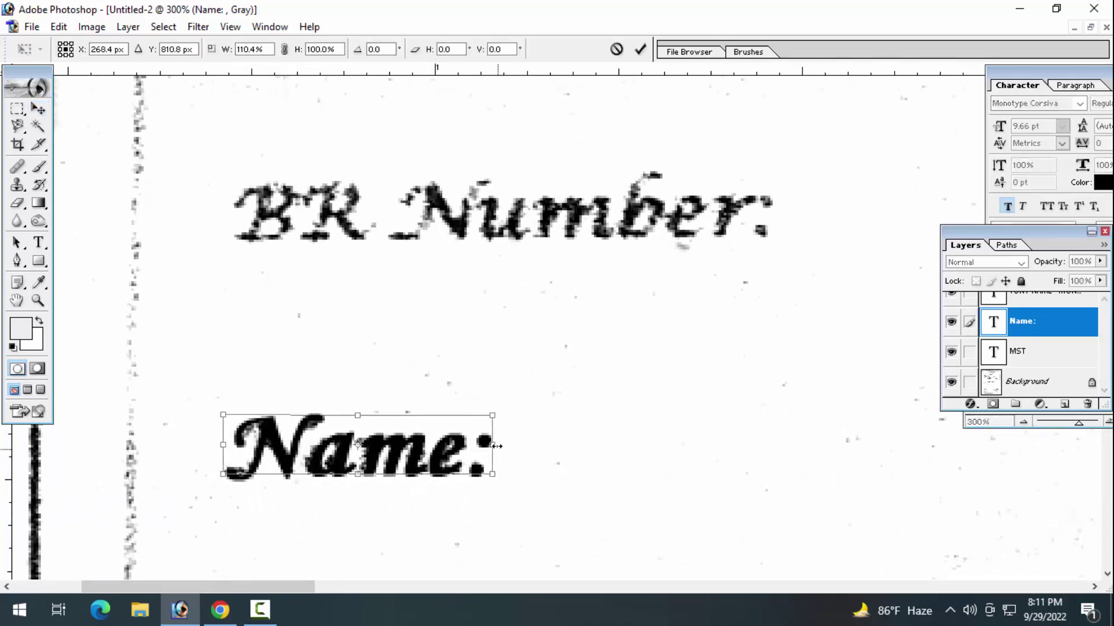
key("Return")
Select a rectangular area around the Name: label on the Background layer.
left_click(487, 455)
left_click(18, 109)
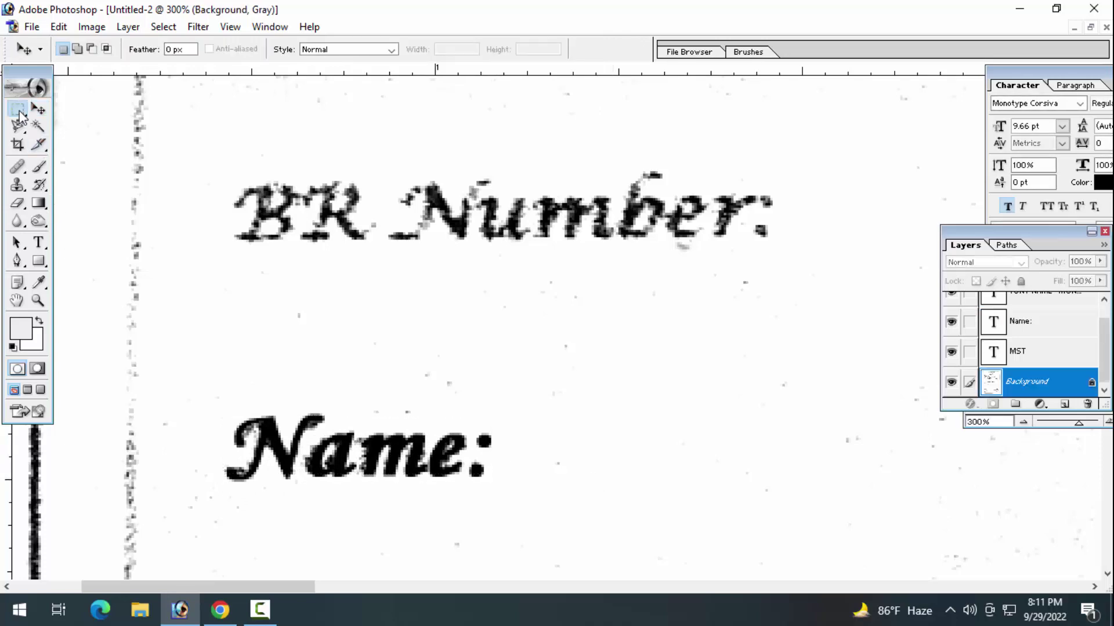
left_click_drag(522, 522, 634, 523)
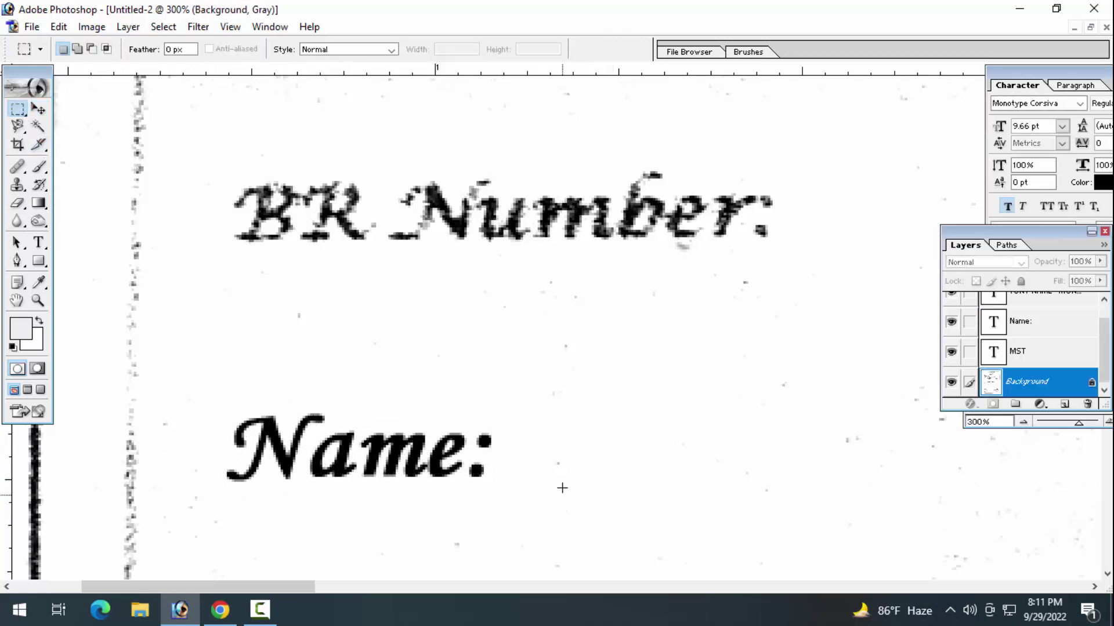
key("ctrl+minus")
key("ctrl+minus")
key("ctrl+minus")
key("ctrl+plus")
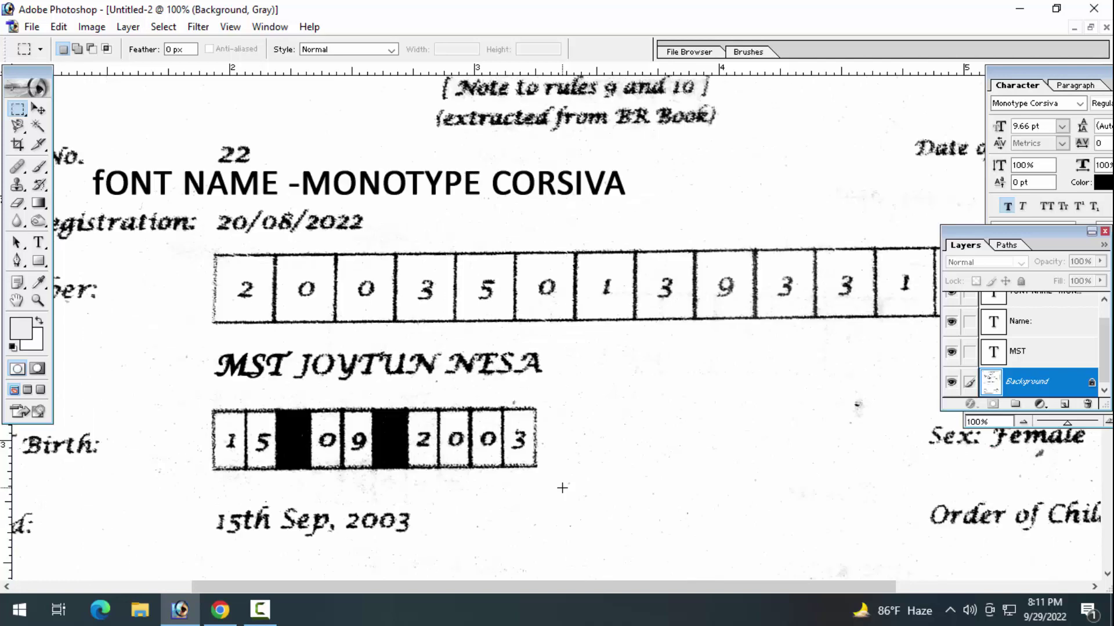
left_click_drag(462, 587, 321, 587)
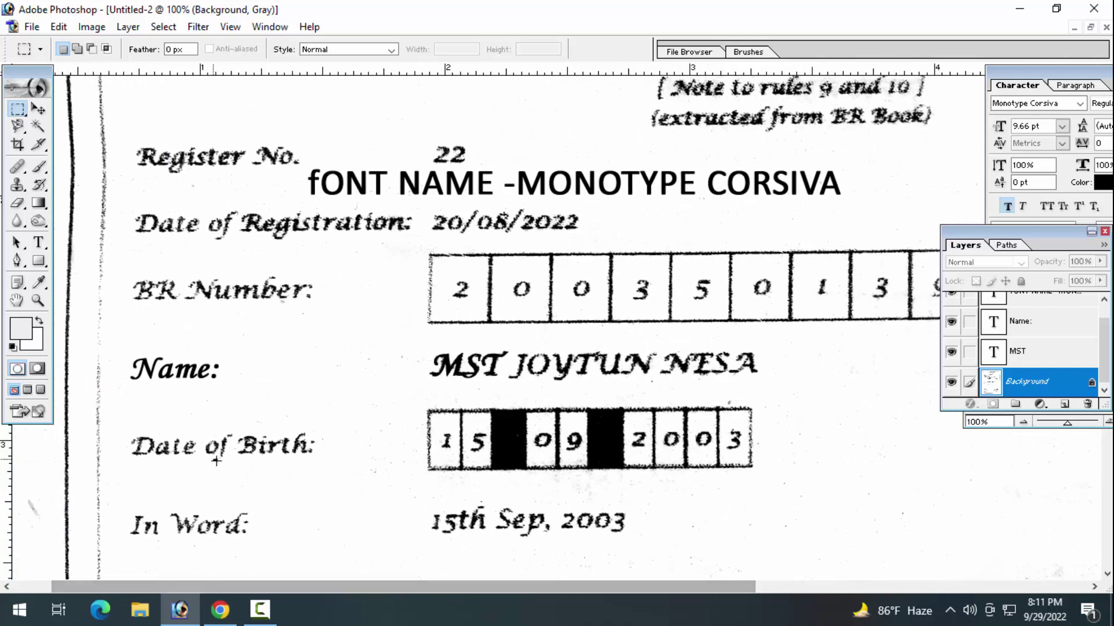
Extend the MST text with the rest of the person's name in capitals.
left_click(38, 242)
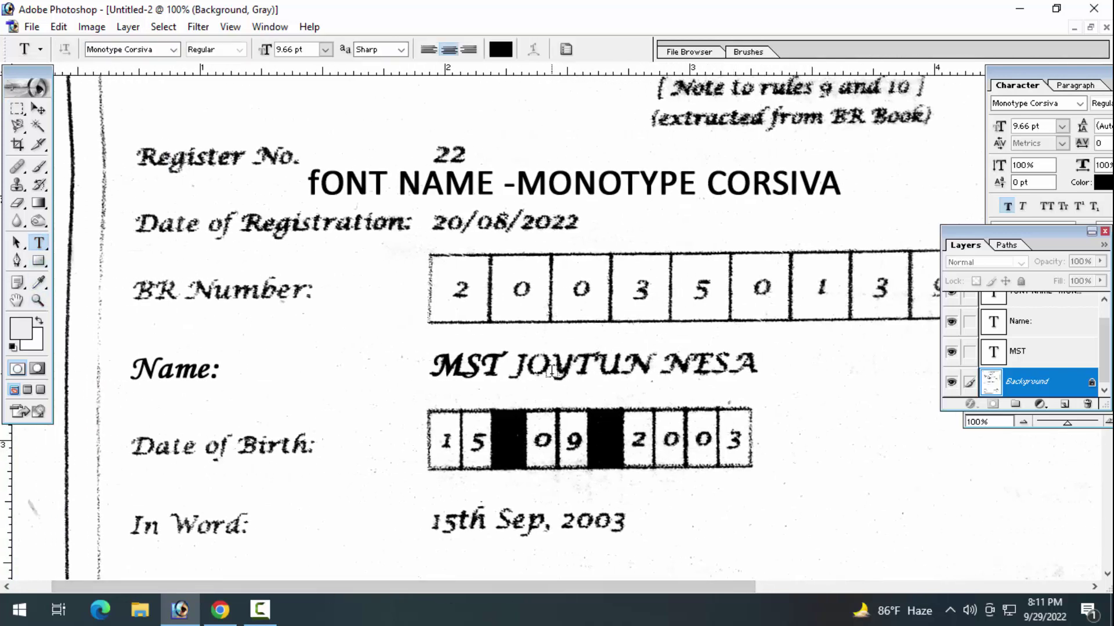
double_click(451, 372)
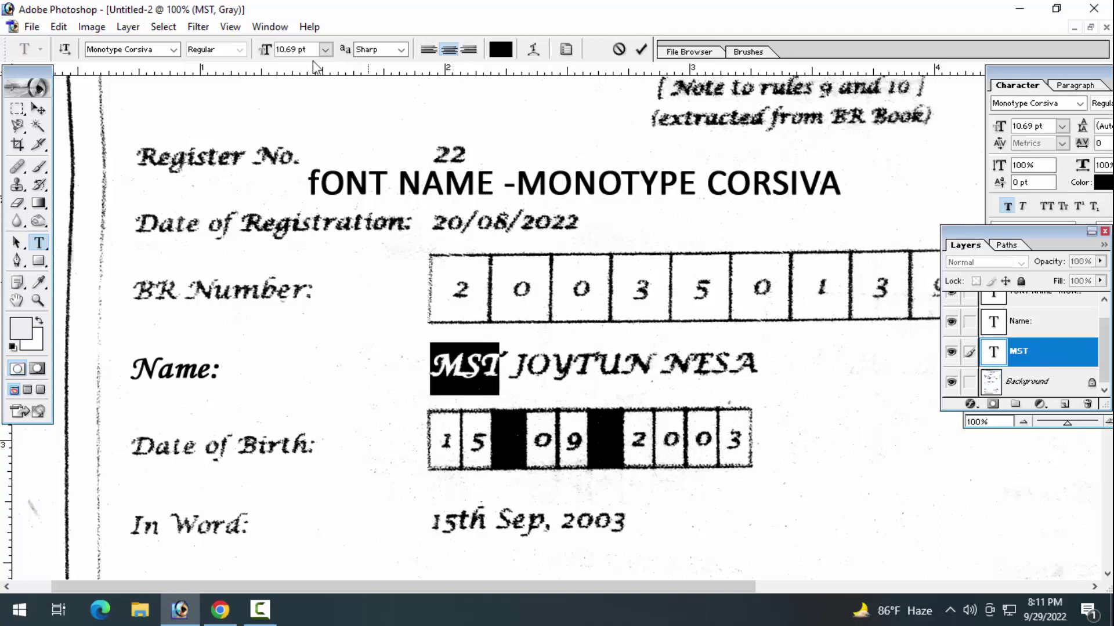
left_click(491, 376)
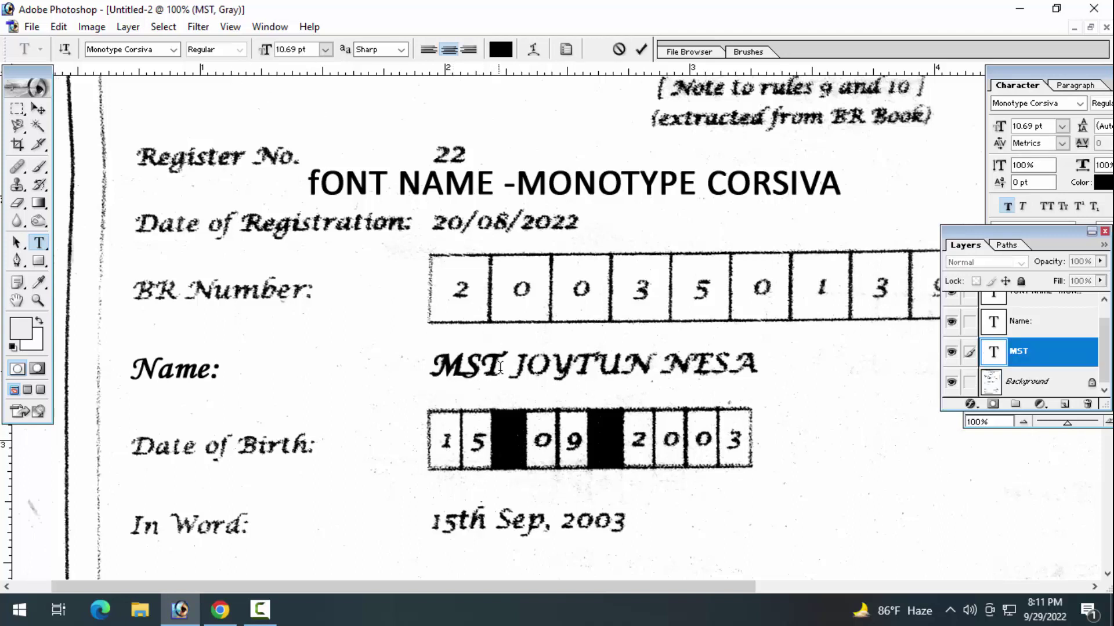
key("Right")
type("Jo")
key("BackSpace")
key("BackSpace")
key("BackSpace")
type("JOY")
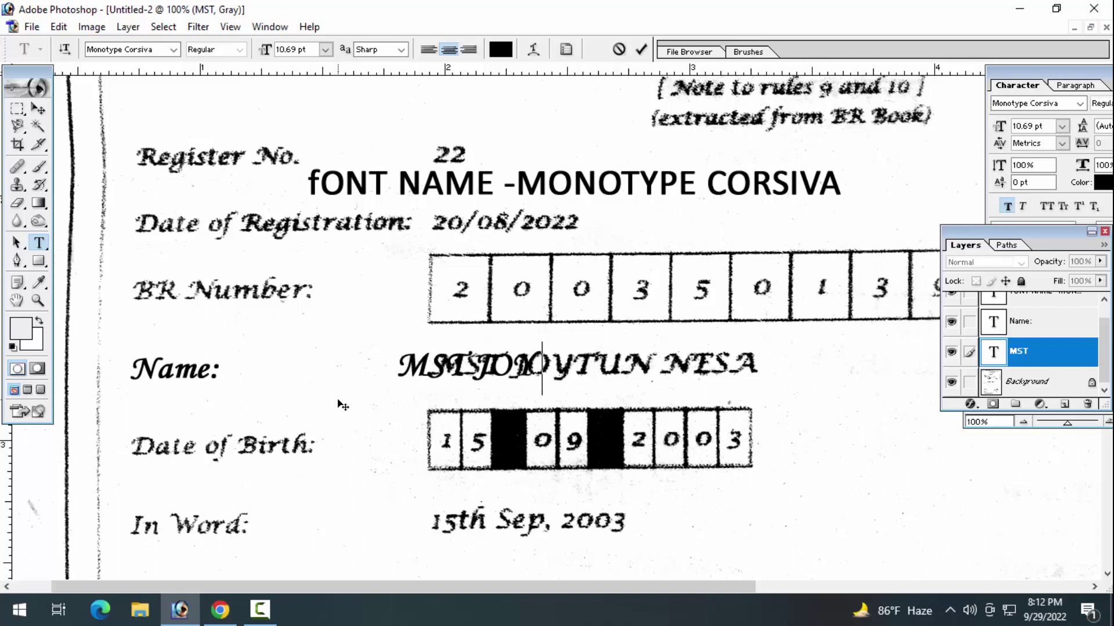
type("TUNN")
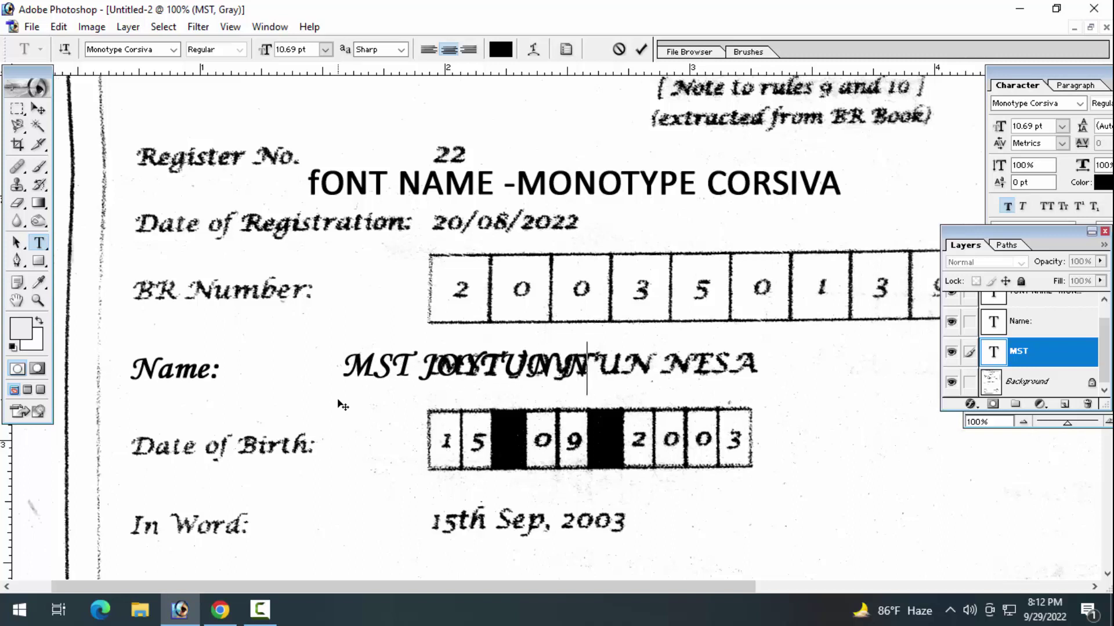
type("ESA")
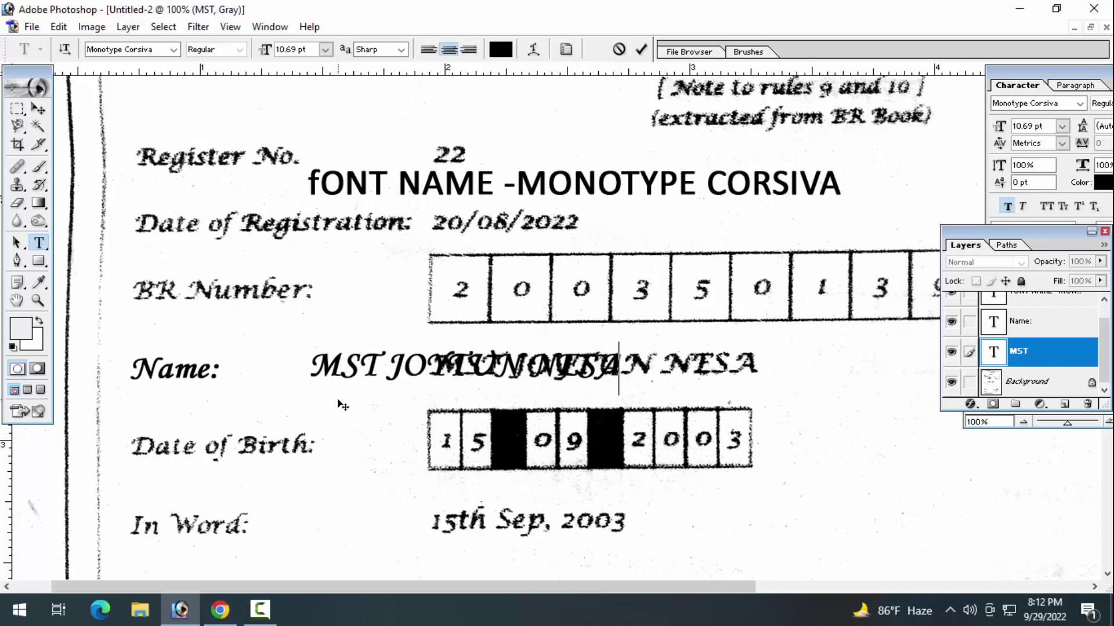
key("ctrl+Return")
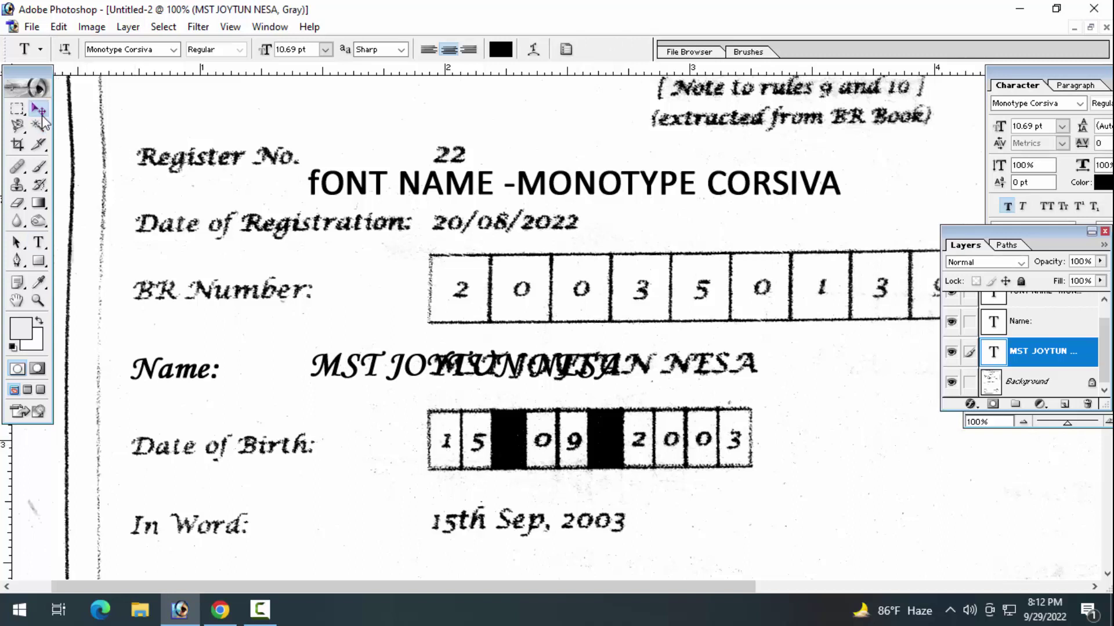
Move the full name text over the scanned name and stretch it to match.
left_click(38, 109)
left_click_drag(410, 383, 532, 372)
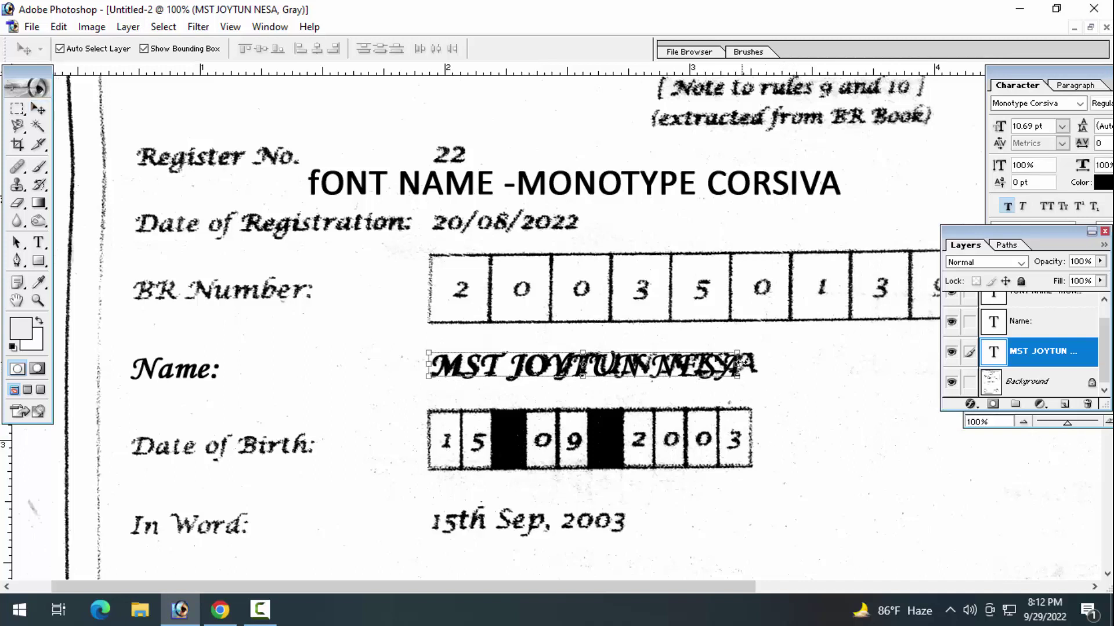
left_click_drag(742, 363, 757, 361)
key("Return")
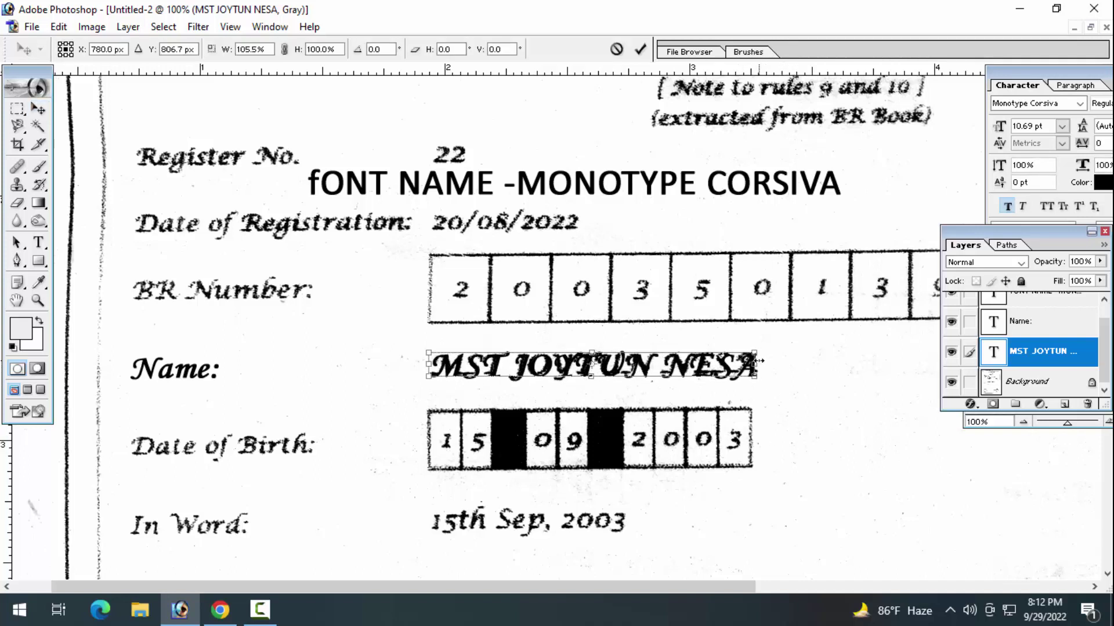
key("v")
Dismiss the locked-background warning and fine-tune the name text's alignment with the scan.
left_click(817, 411)
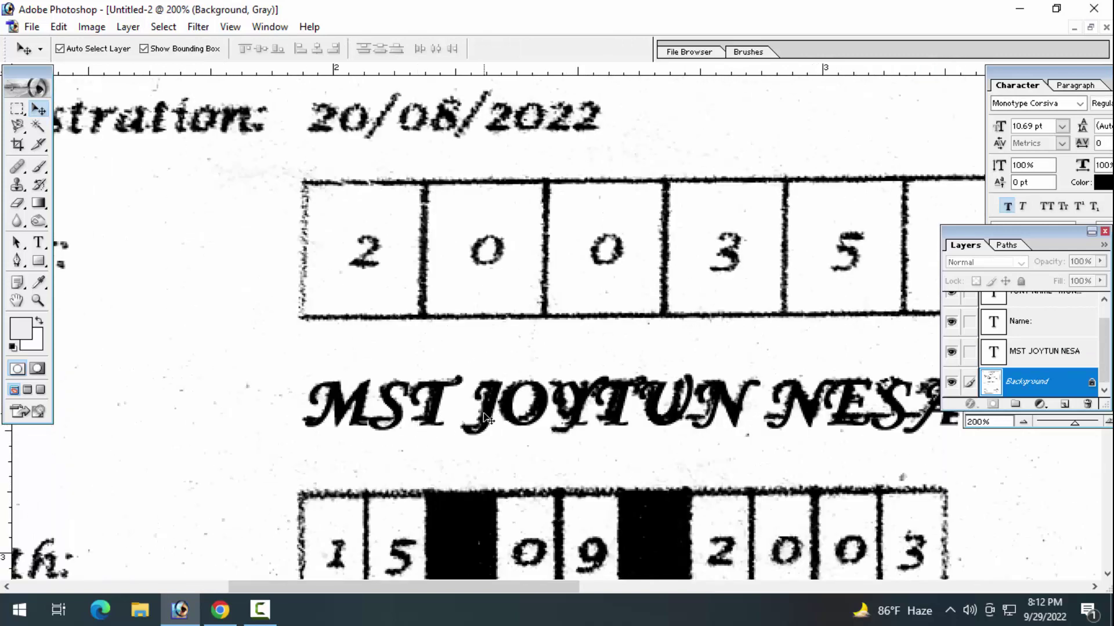
left_click(475, 380)
left_click(567, 241)
left_click_drag(439, 413, 436, 401)
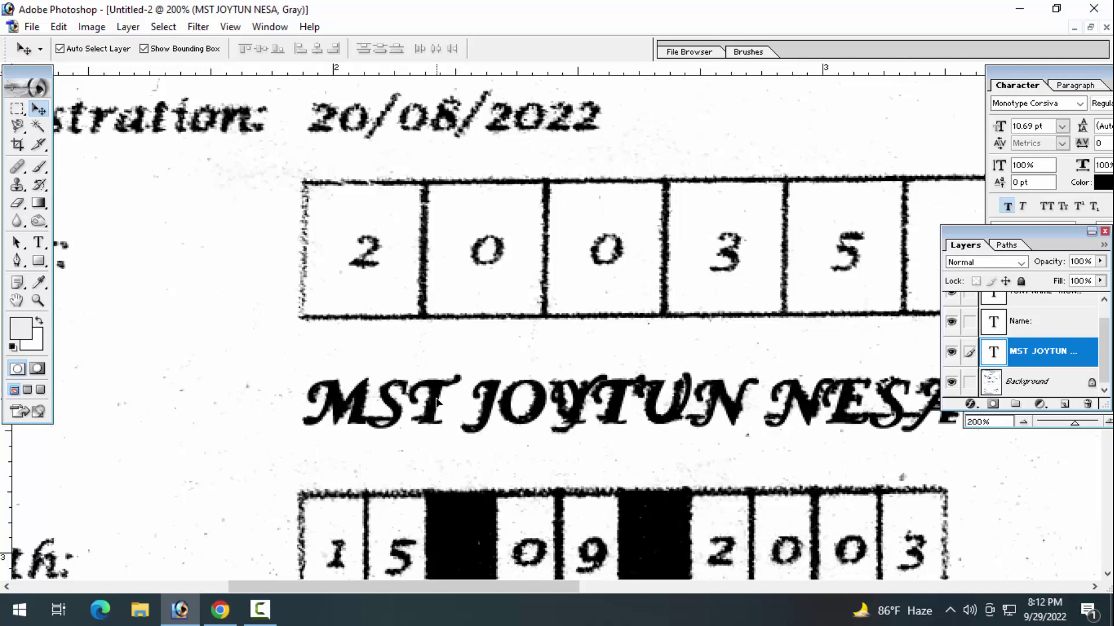
key("ctrl+minus")
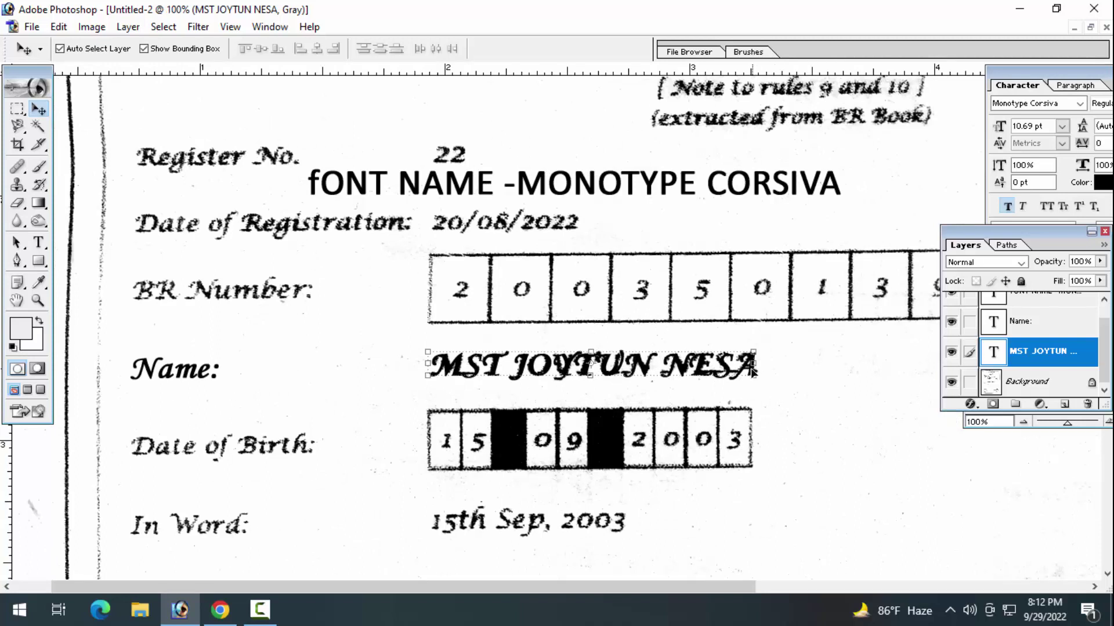
left_click_drag(745, 374, 744, 373)
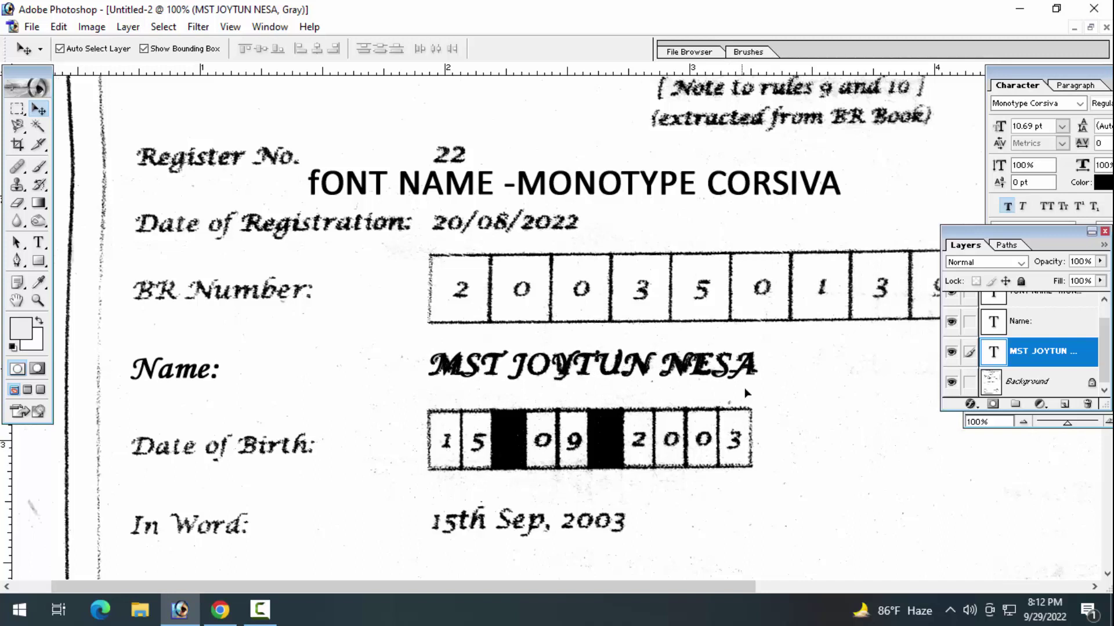
left_click(743, 387)
key("m")
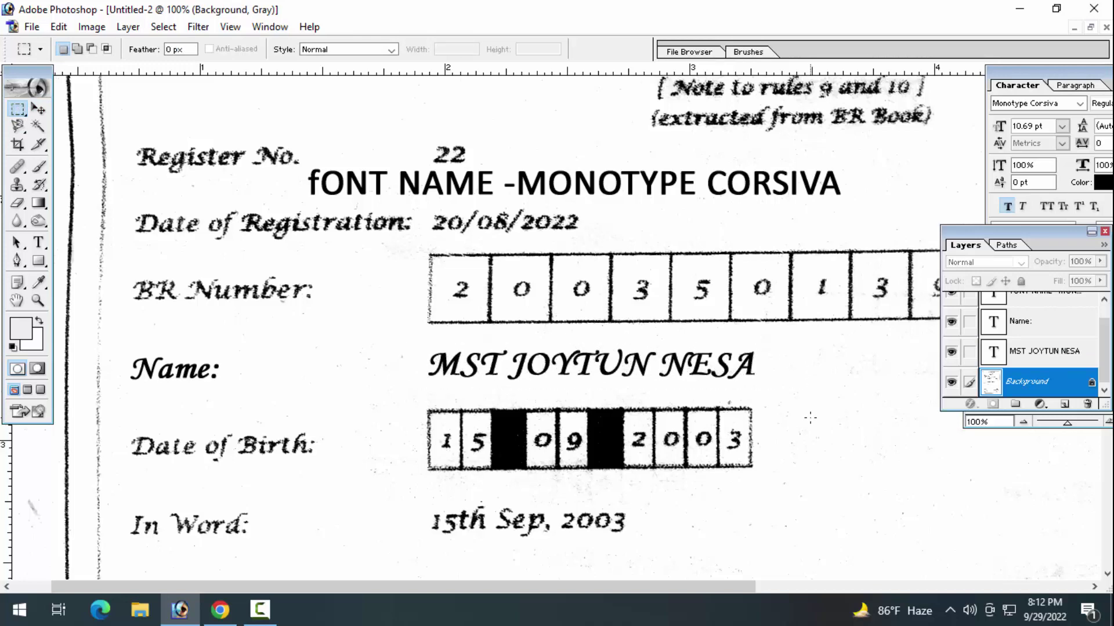
Add a horizontal guide under Date of Registration.
key("ctrl+plus")
key("ctrl+minus")
left_click_drag(199, 243, 200, 253)
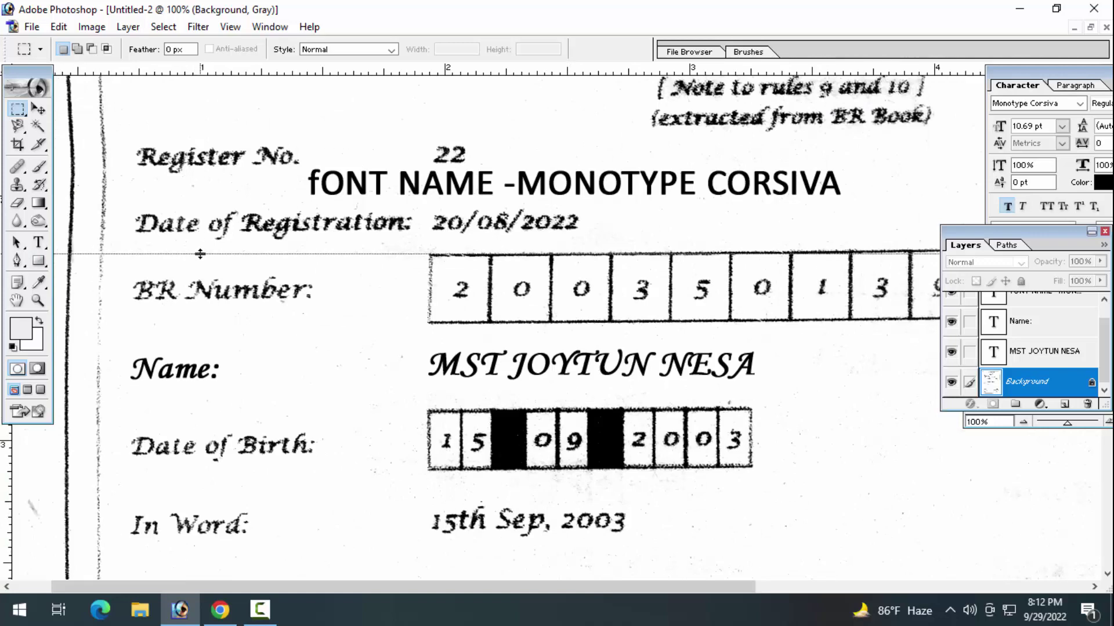
key("ctrl+minus")
key("ctrl+minus")
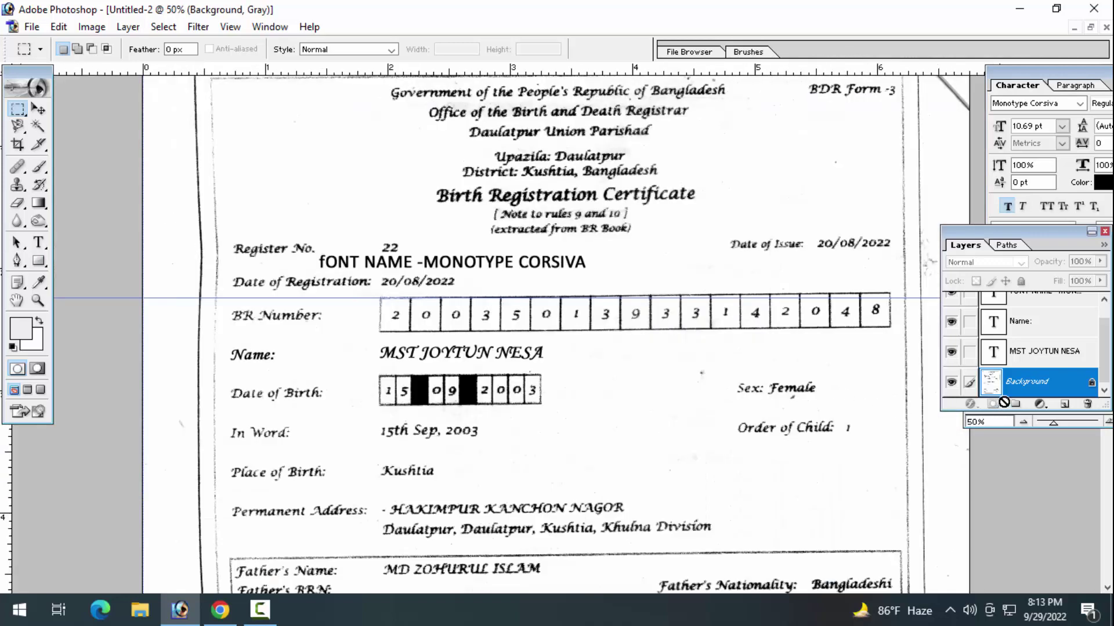
Convert the Background to Layer 0 and rotate it slightly to straighten the scan.
double_click(1012, 386)
key("Return")
key("ctrl+minus")
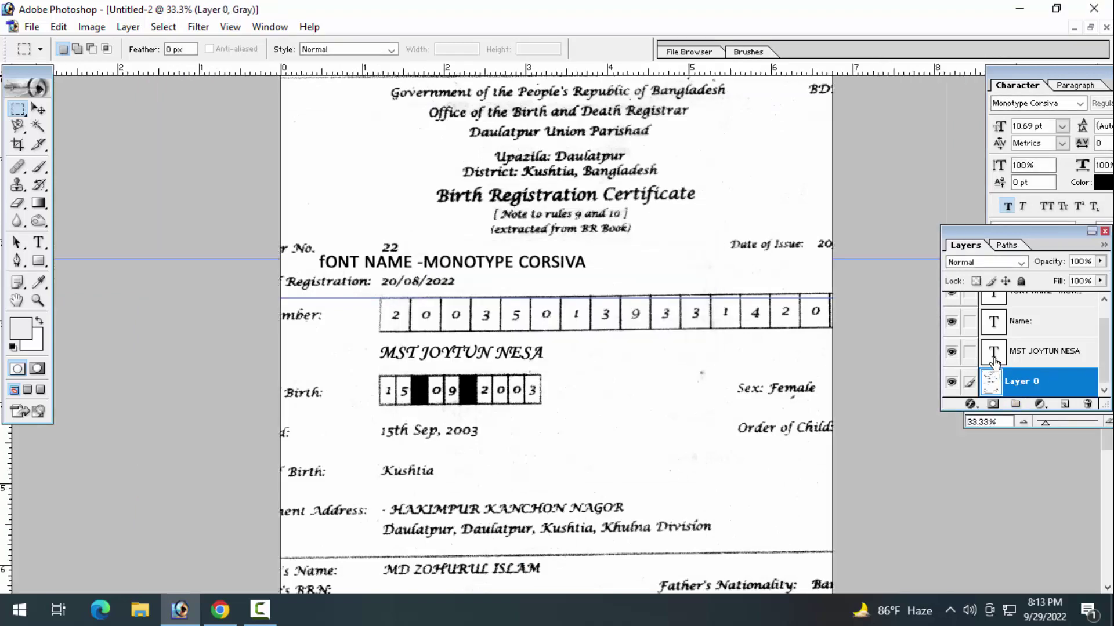
key("ctrl+t")
left_click(38, 108)
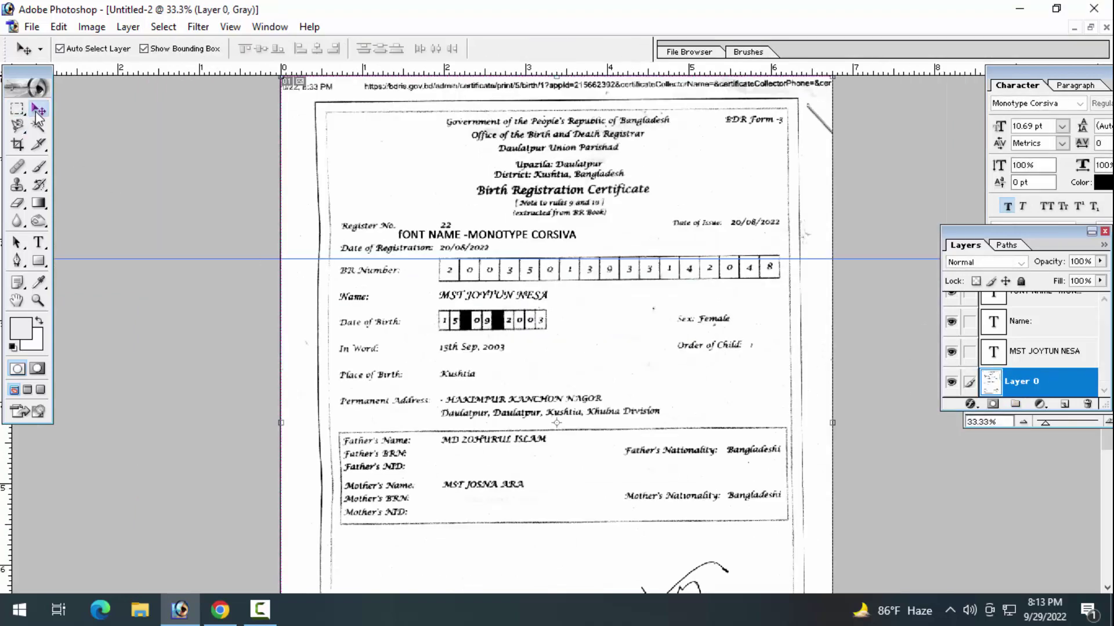
left_click(845, 423)
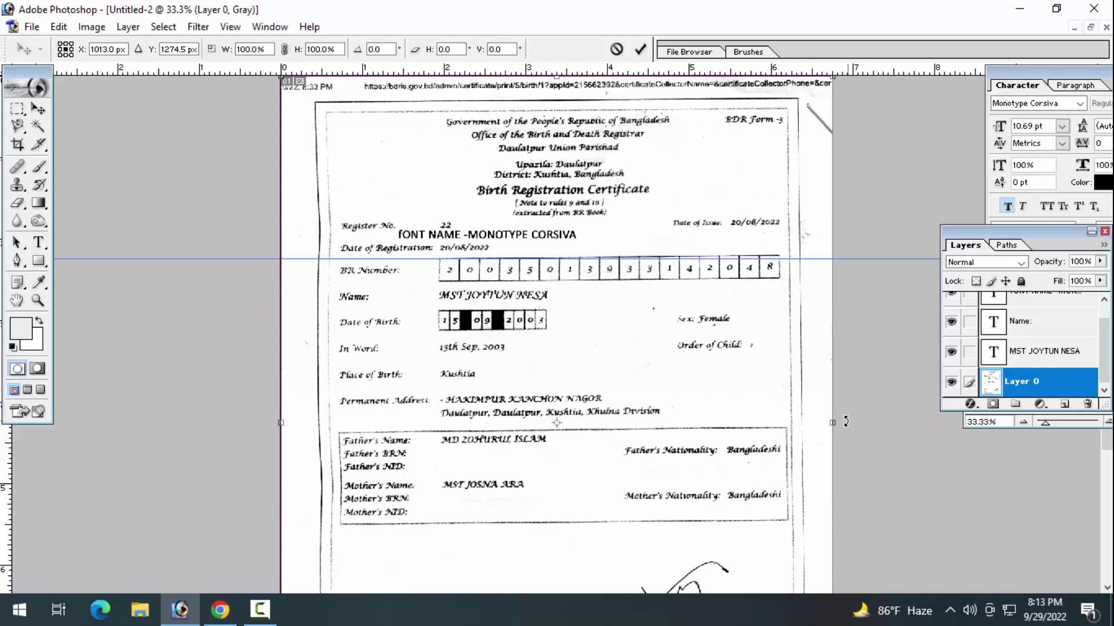
left_click_drag(846, 424, 850, 426)
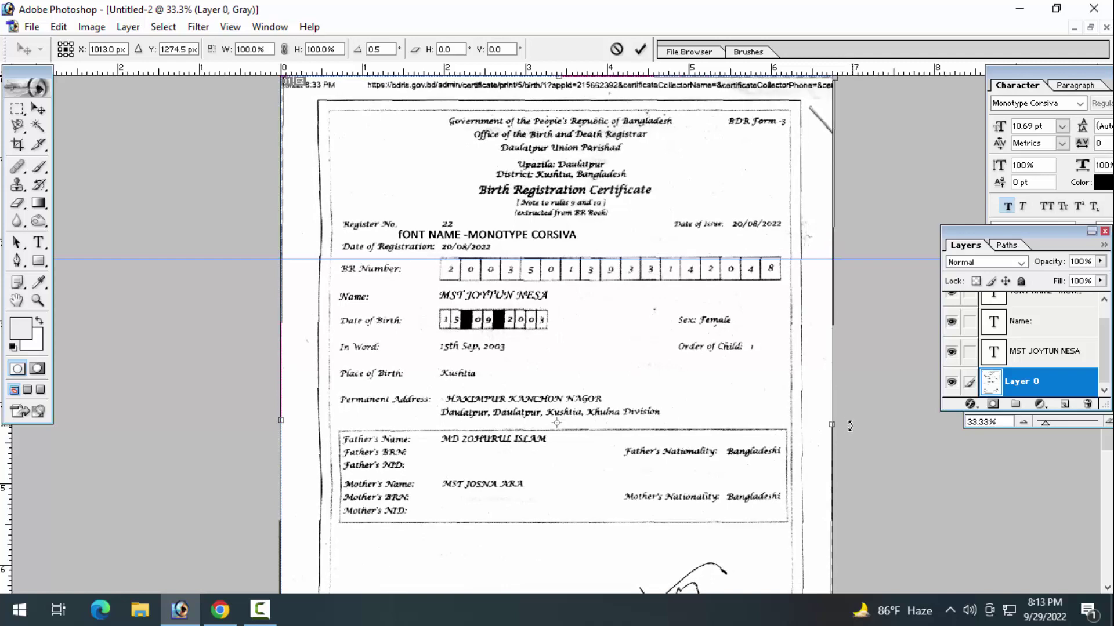
key("Return")
Align the horizontal guide with the BR Number row and add a vertical guide along the value column.
key("ctrl+equal")
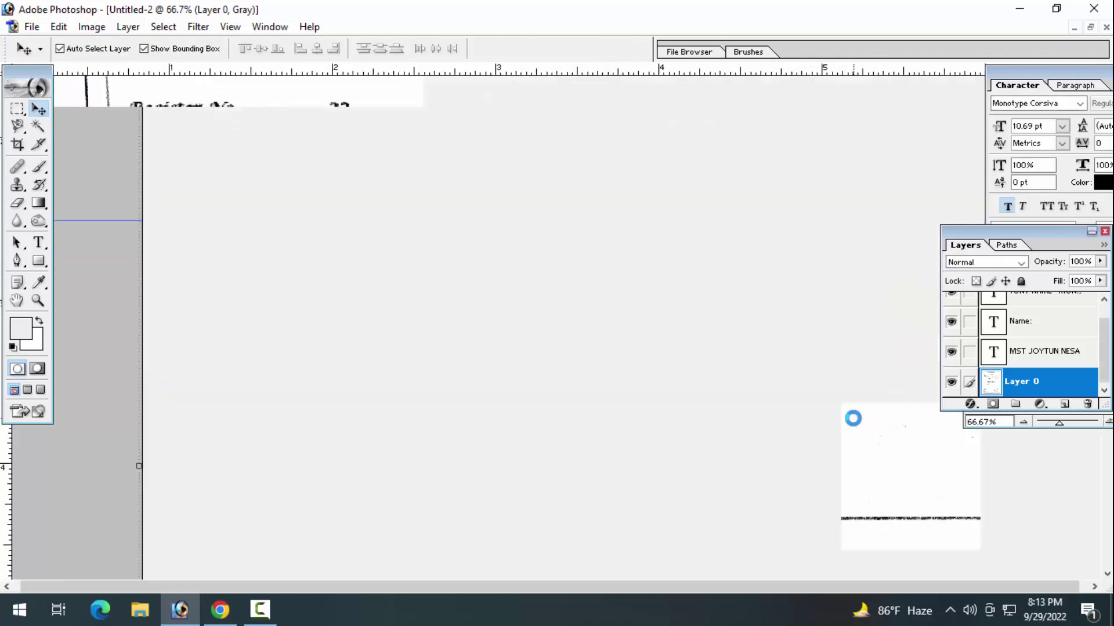
key("Tab")
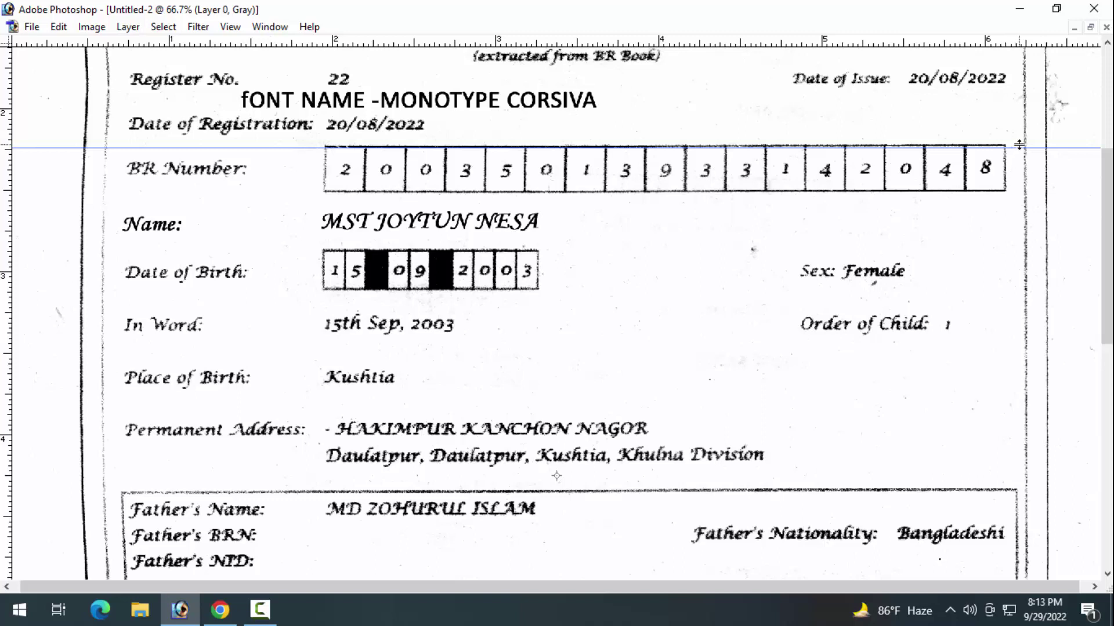
left_click_drag(1019, 144, 1019, 143)
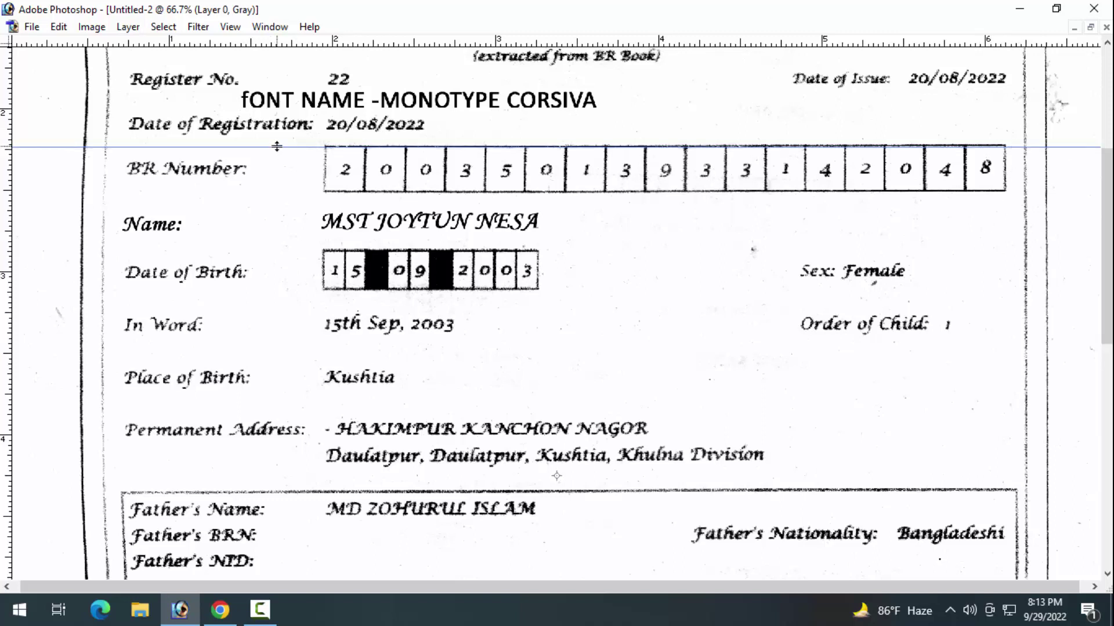
left_click_drag(278, 146, 283, 147)
key("ctrl+plus")
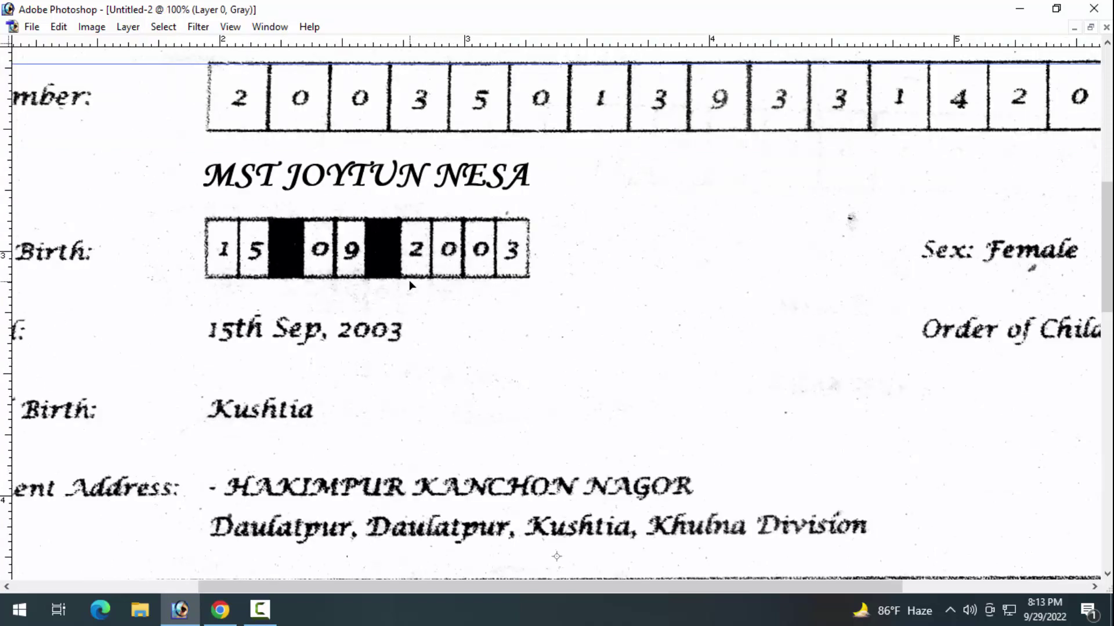
key("ctrl+minus")
key("ctrl+minus")
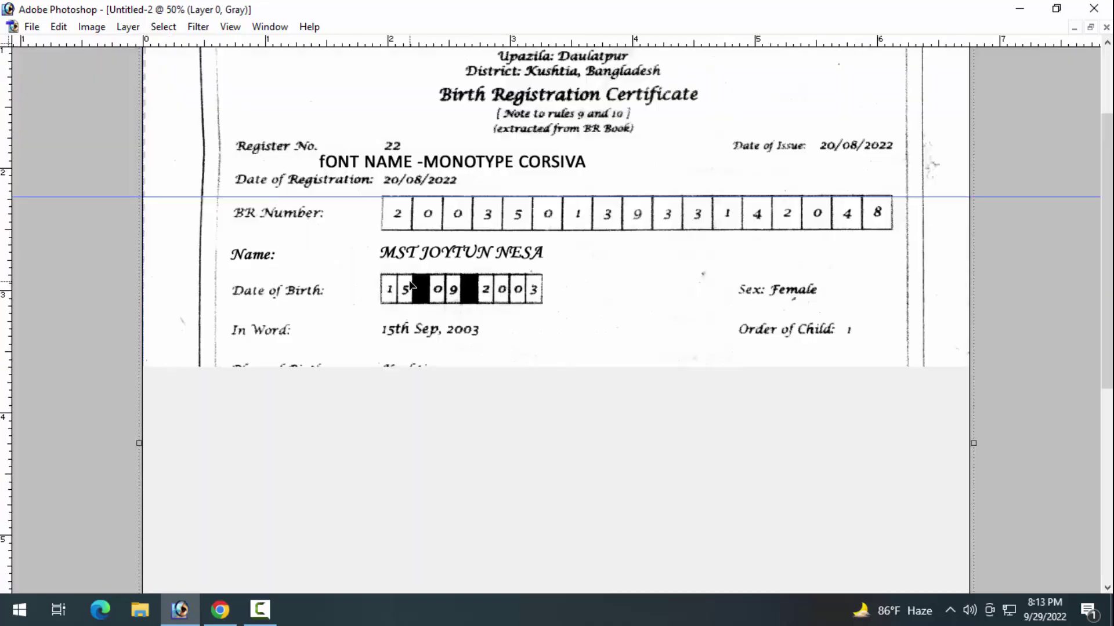
left_click_drag(13, 417, 378, 456)
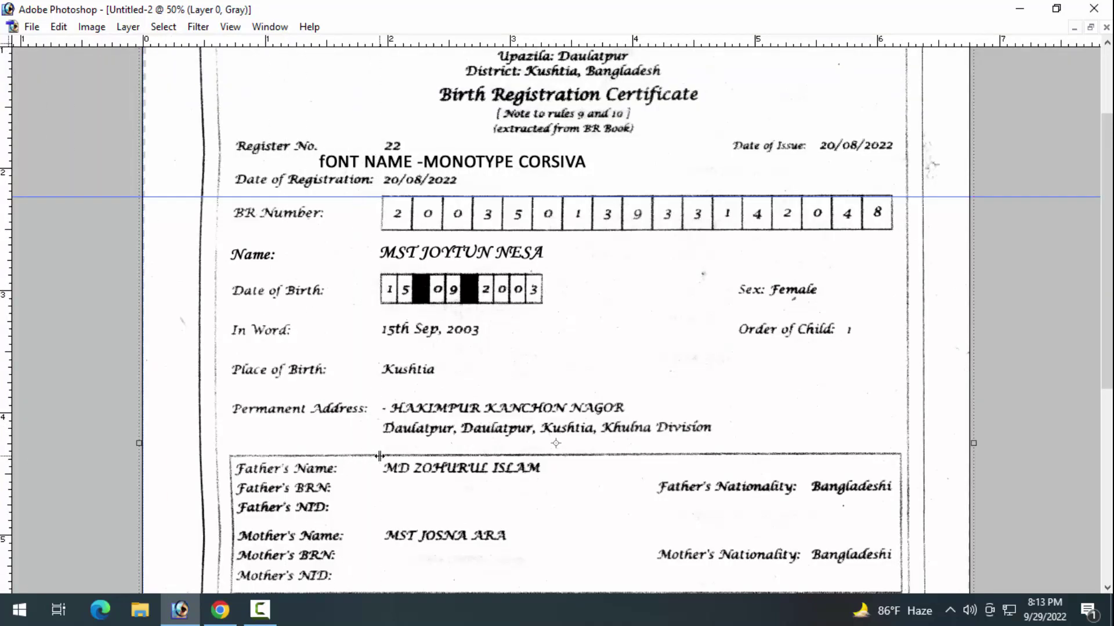
key("ctrl+plus")
scroll(556, 347, "up", 2)
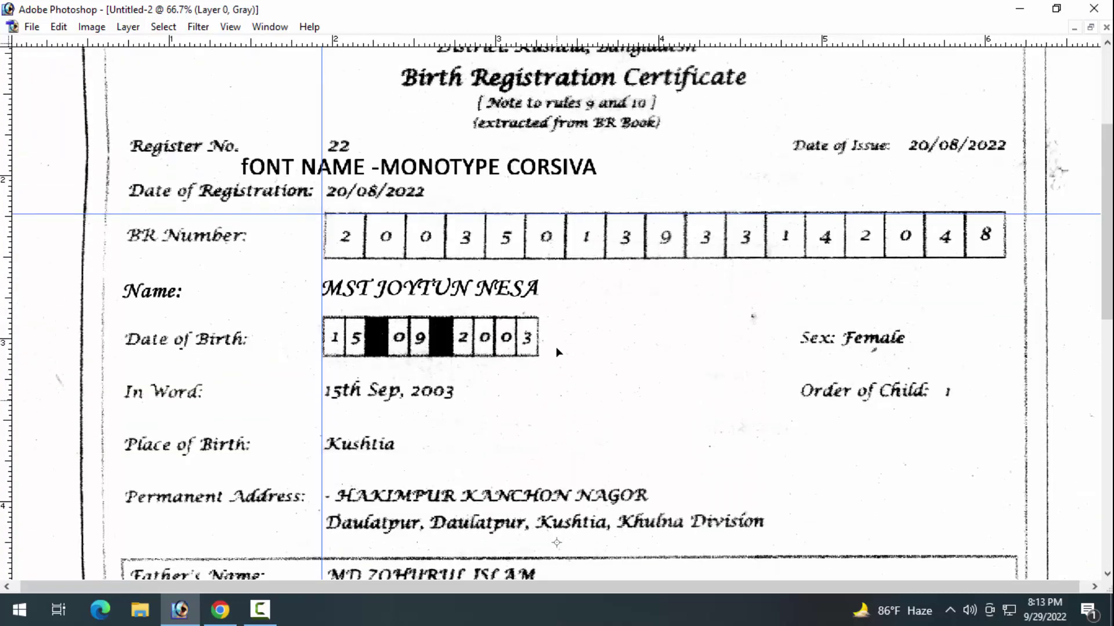
key("ctrl+plus")
left_click_drag(381, 586, 239, 586)
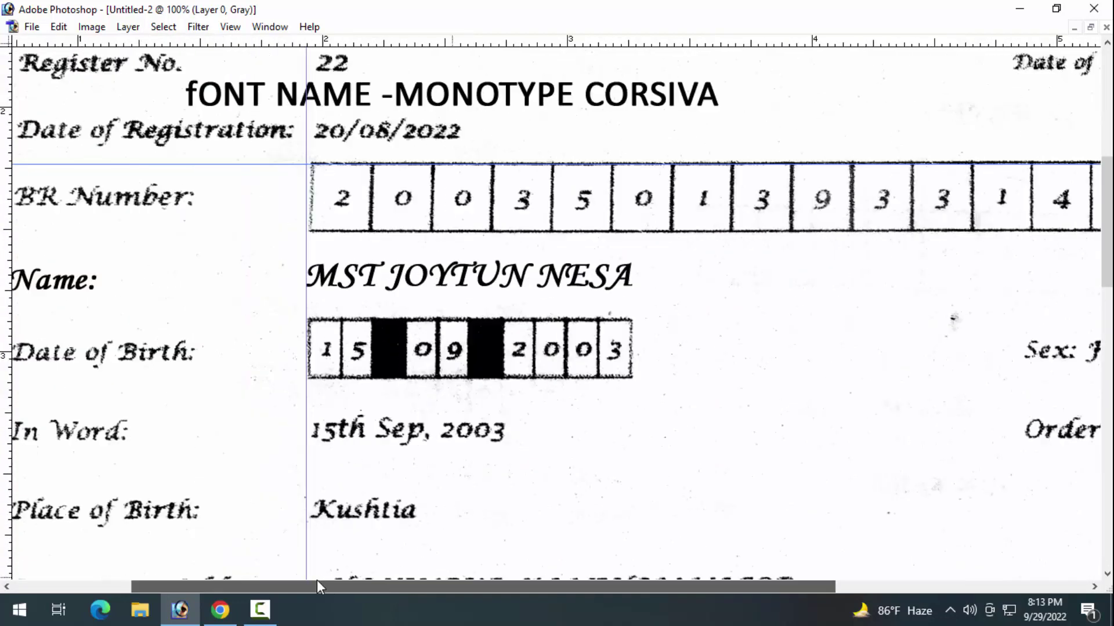
key("Tab")
Type a new 'Date of Brith:' text label below the Date of Birth line.
left_click(38, 242)
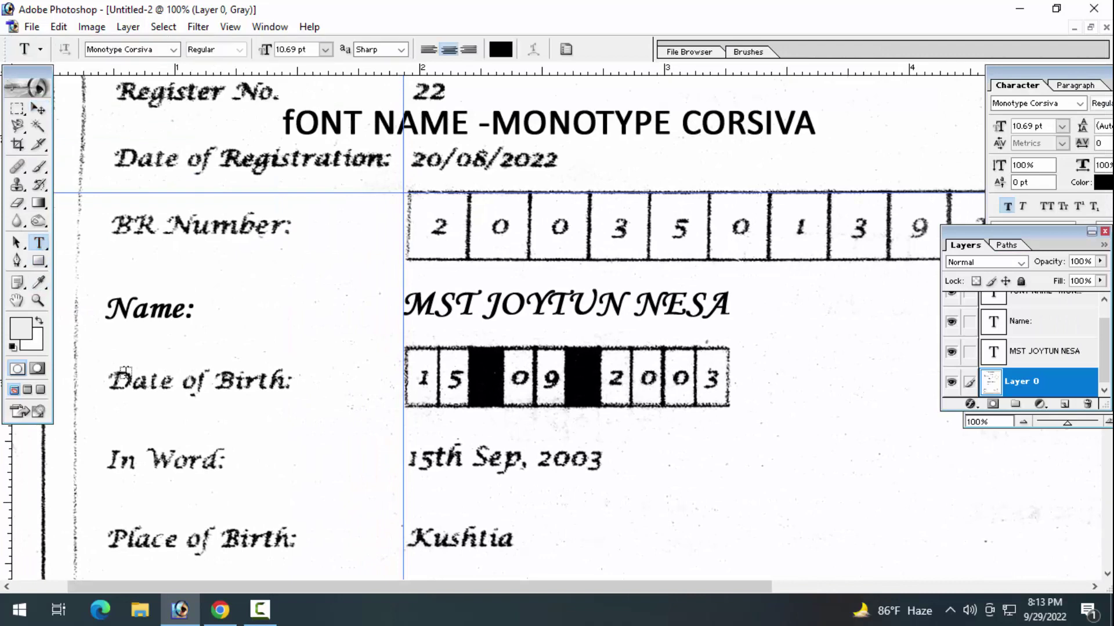
left_click(128, 413)
type("d")
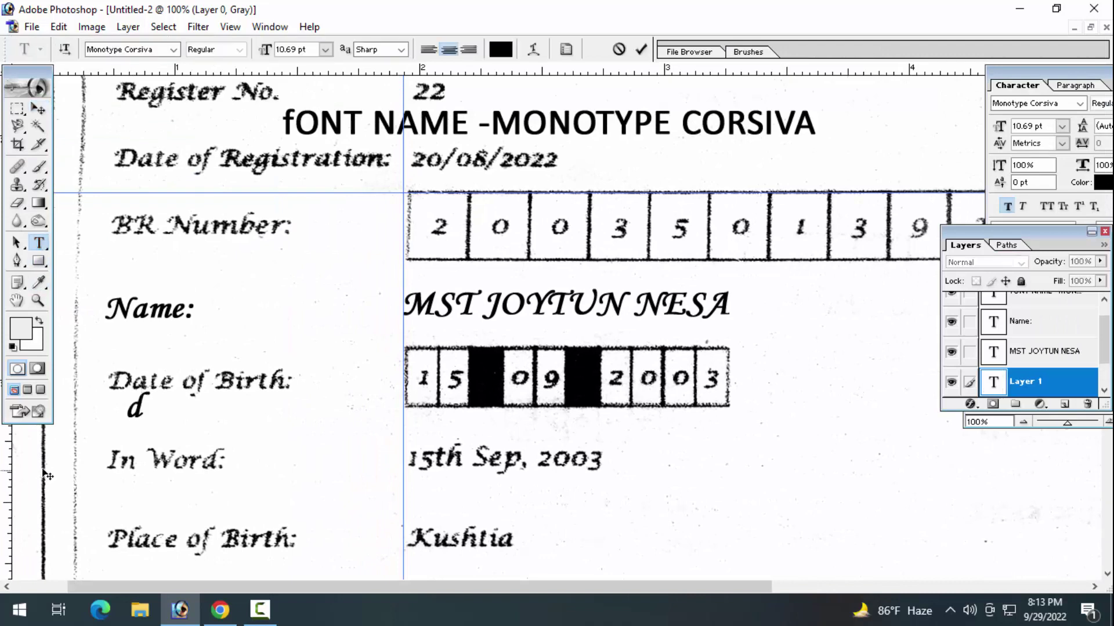
key("BackSpace")
type("d")
key("BackSpace")
type("D")
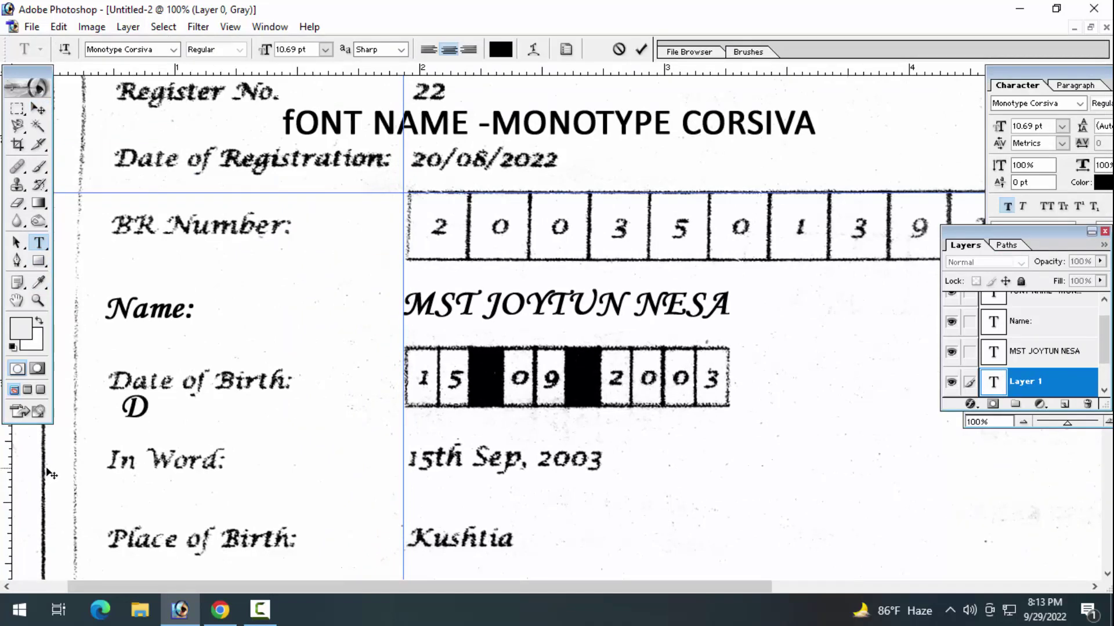
type("ATE")
key("BackSpace")
key("BackSpace")
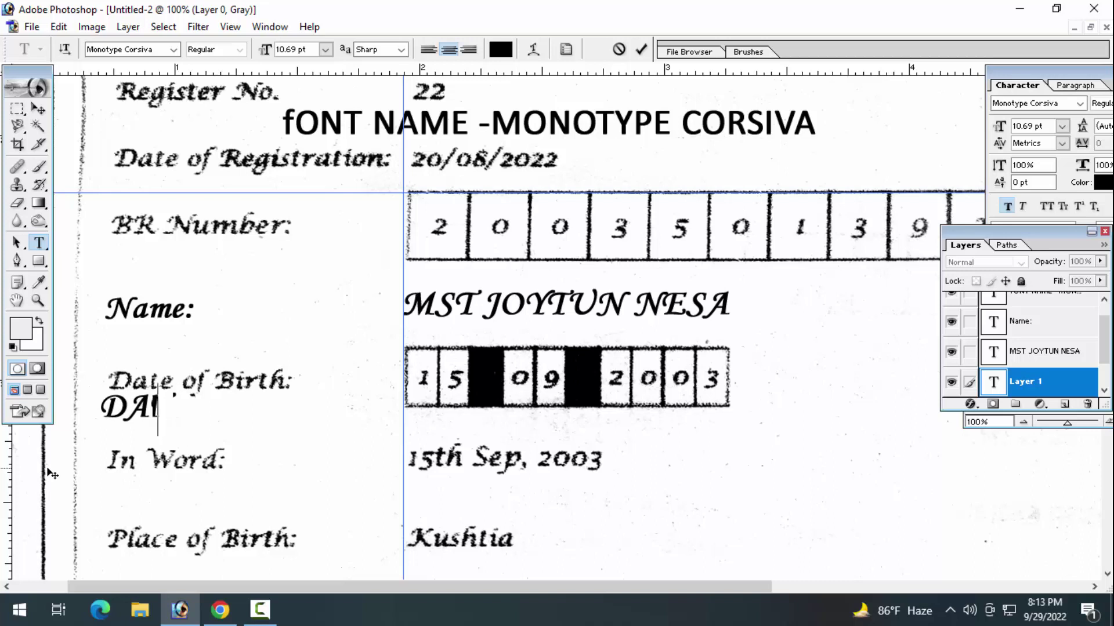
key("BackSpace")
type("ate")
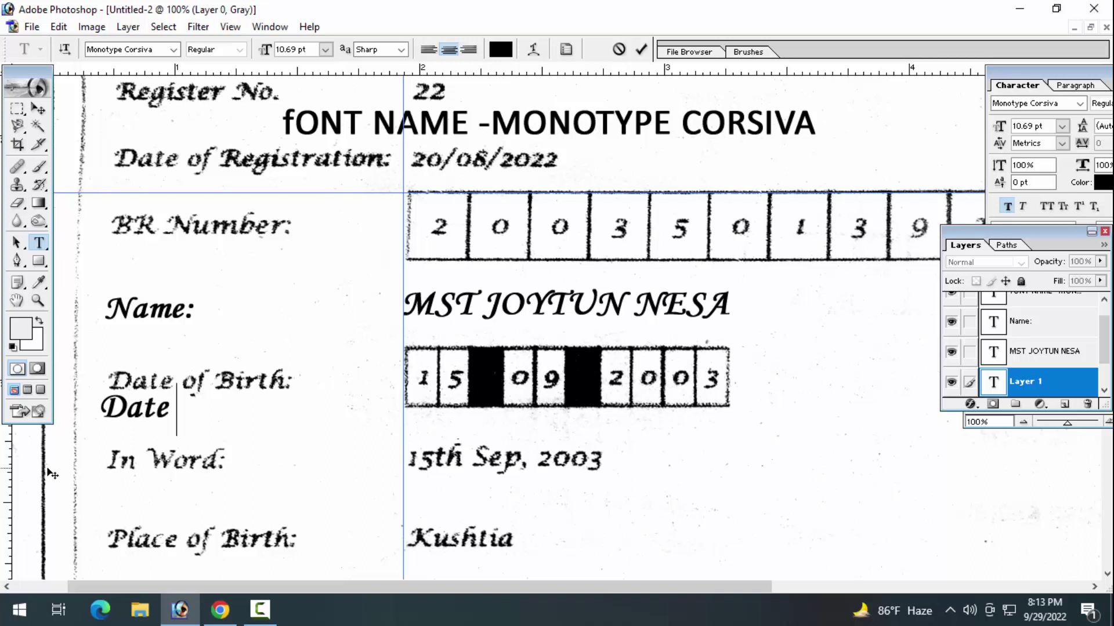
type(" of b")
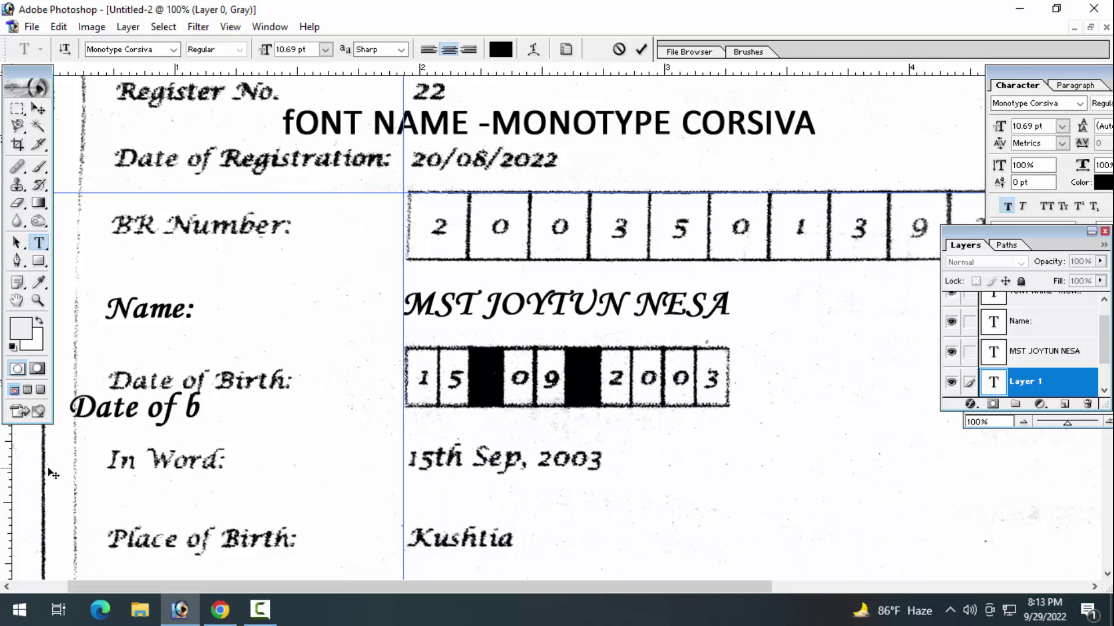
key("BackSpace")
type("Br")
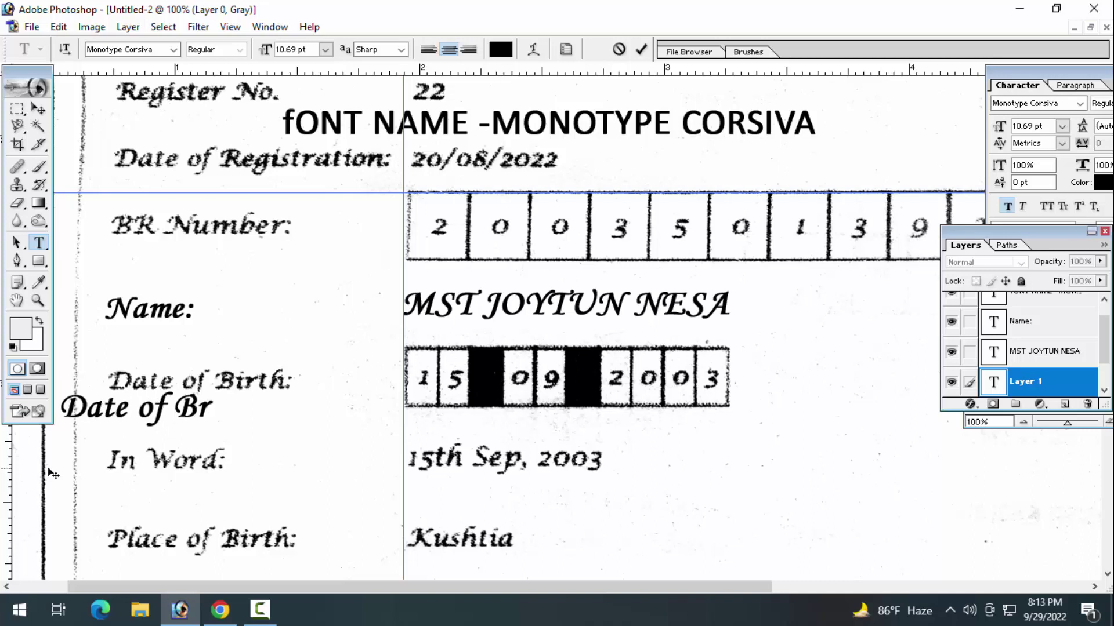
type("ith:")
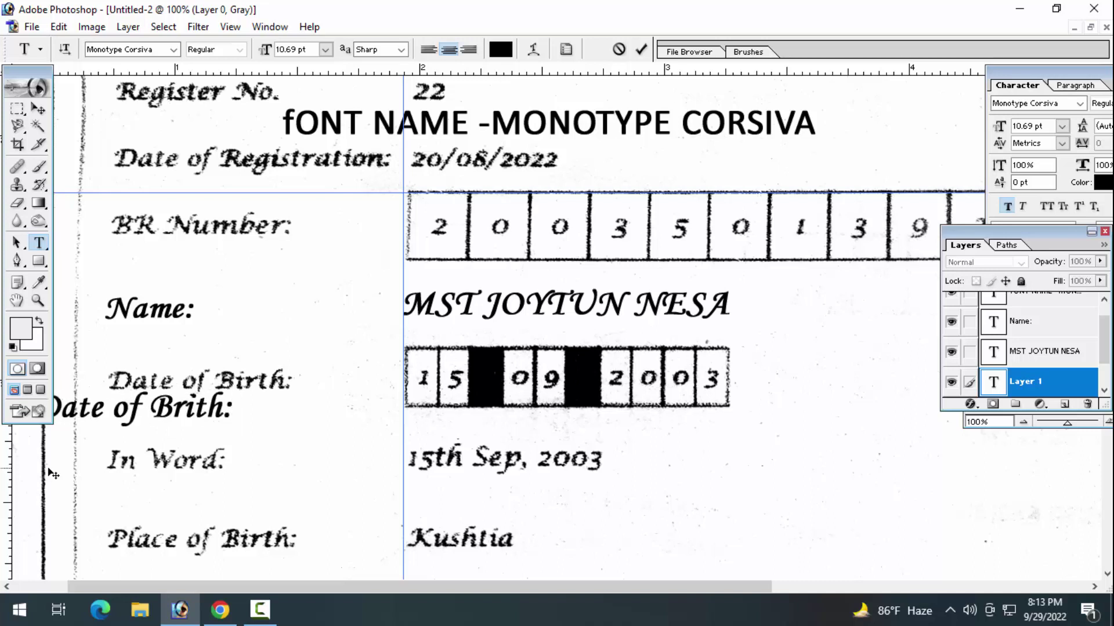
key("ctrl+Return")
Move the new label over the printed Date of Birth text at 200% zoom.
left_click(39, 109)
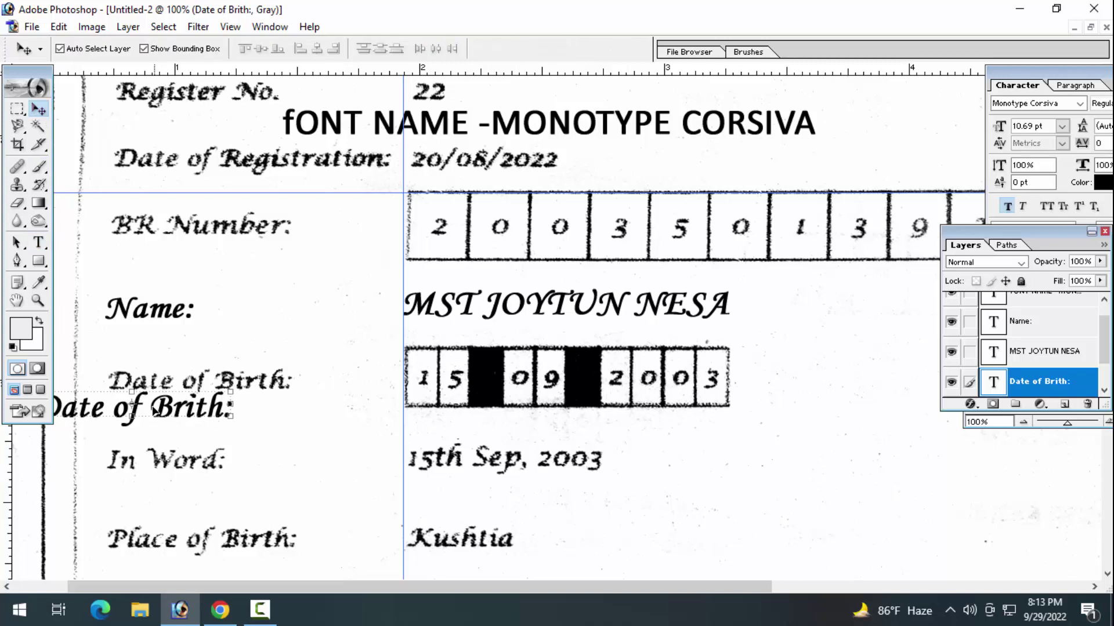
left_click_drag(145, 407, 223, 383)
key("ctrl+plus")
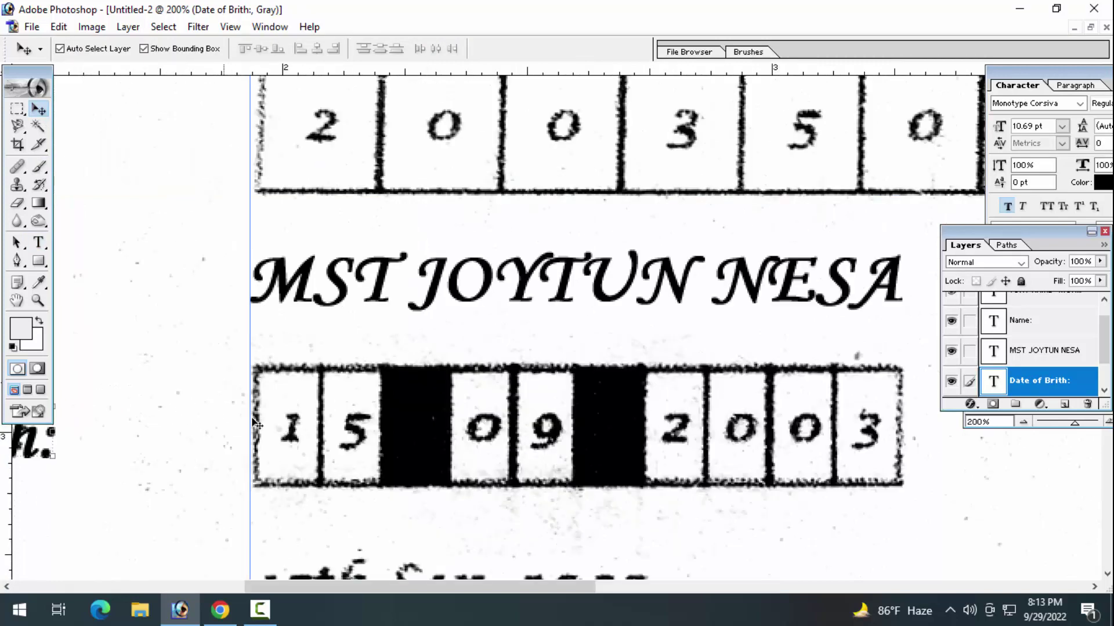
left_click_drag(429, 587, 287, 586)
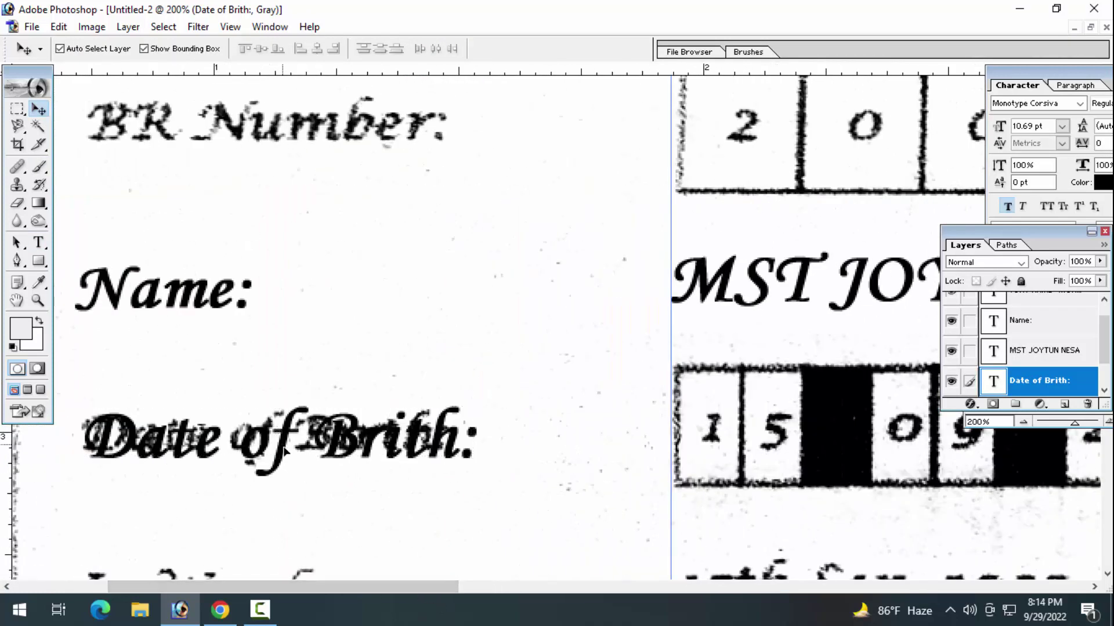
left_click_drag(276, 458, 279, 447)
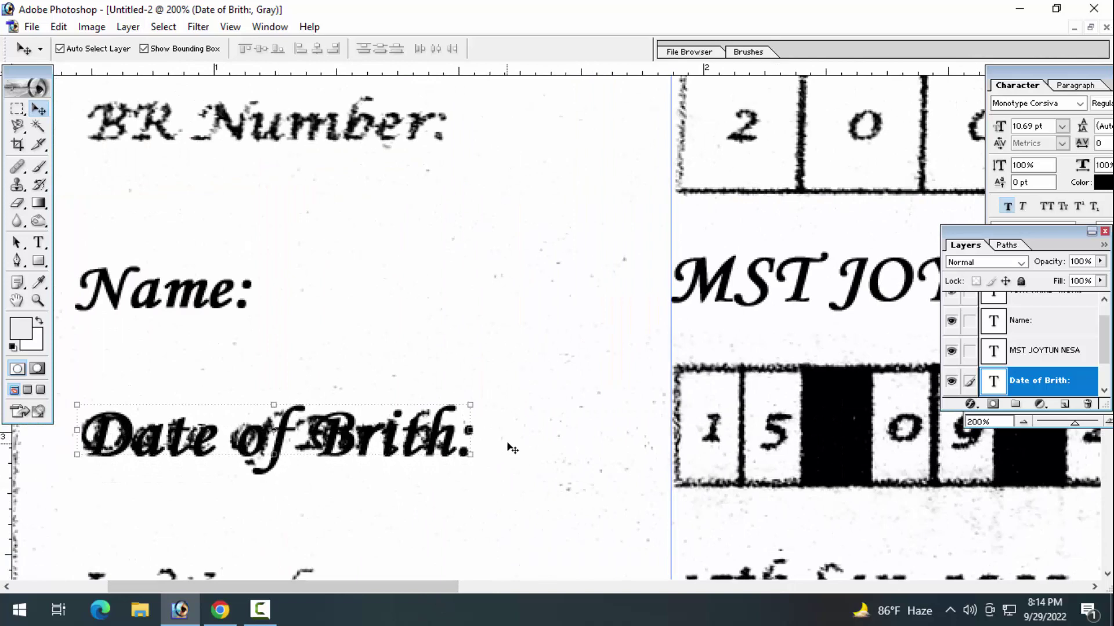
Narrow the 'Date of Brith:' label to about 98% width and nudge it slightly left.
key("ctrl+t")
left_click_drag(468, 431, 448, 436)
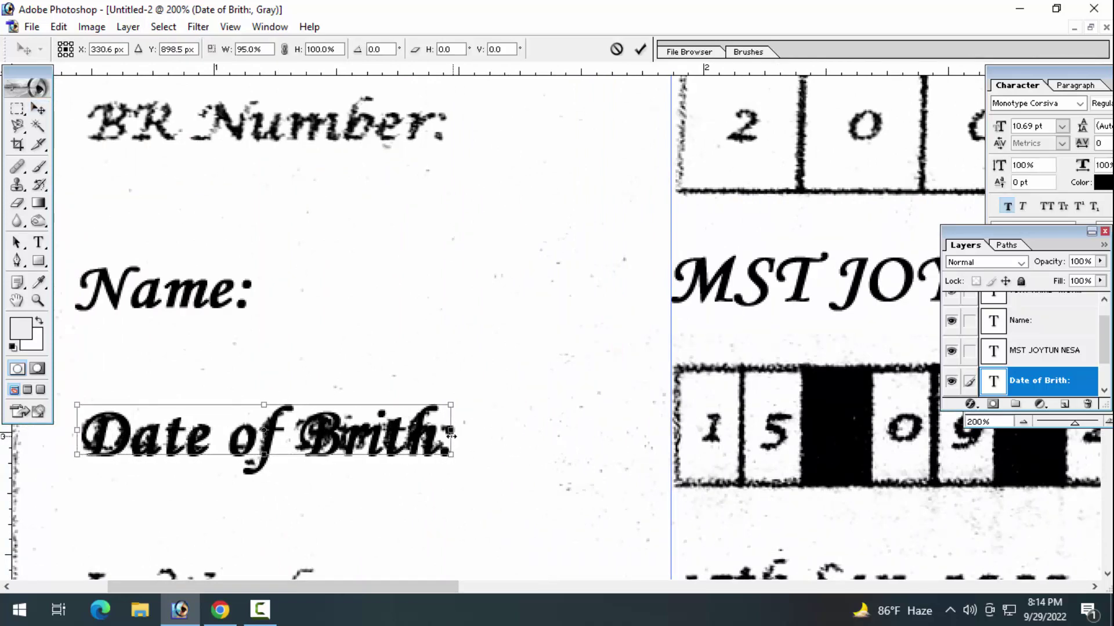
key("Return")
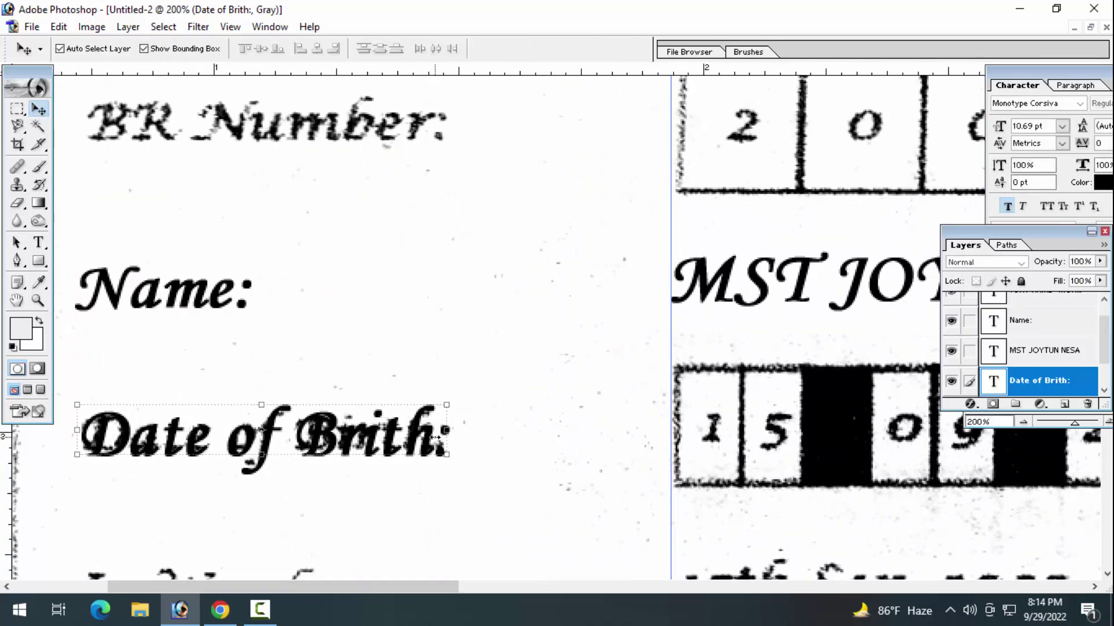
left_click(499, 440)
left_click(130, 431)
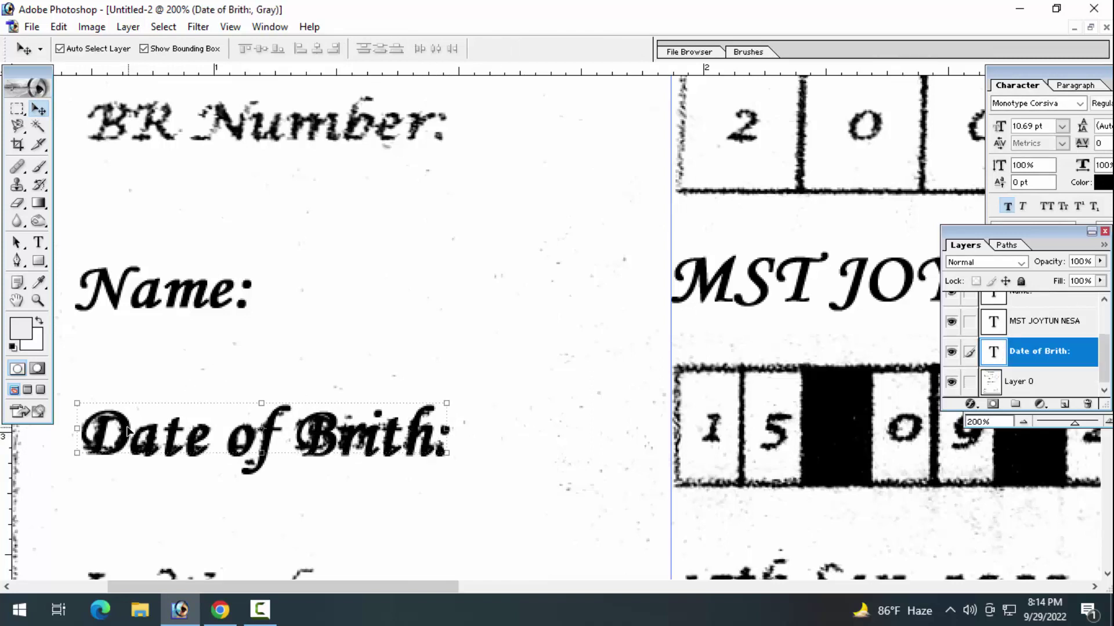
key("Left")
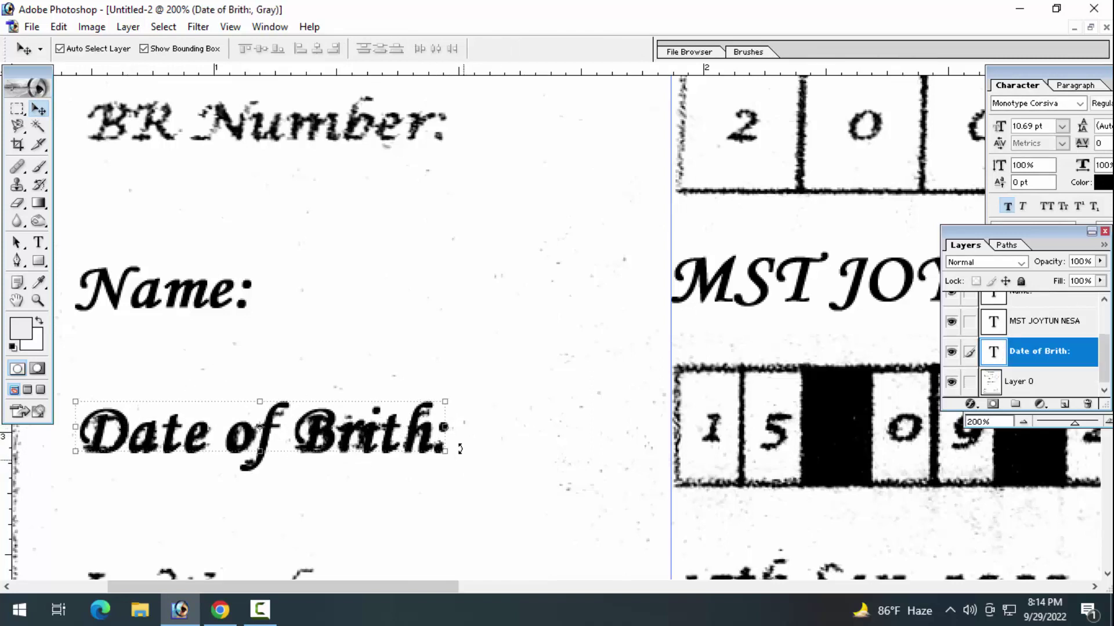
left_click(492, 436)
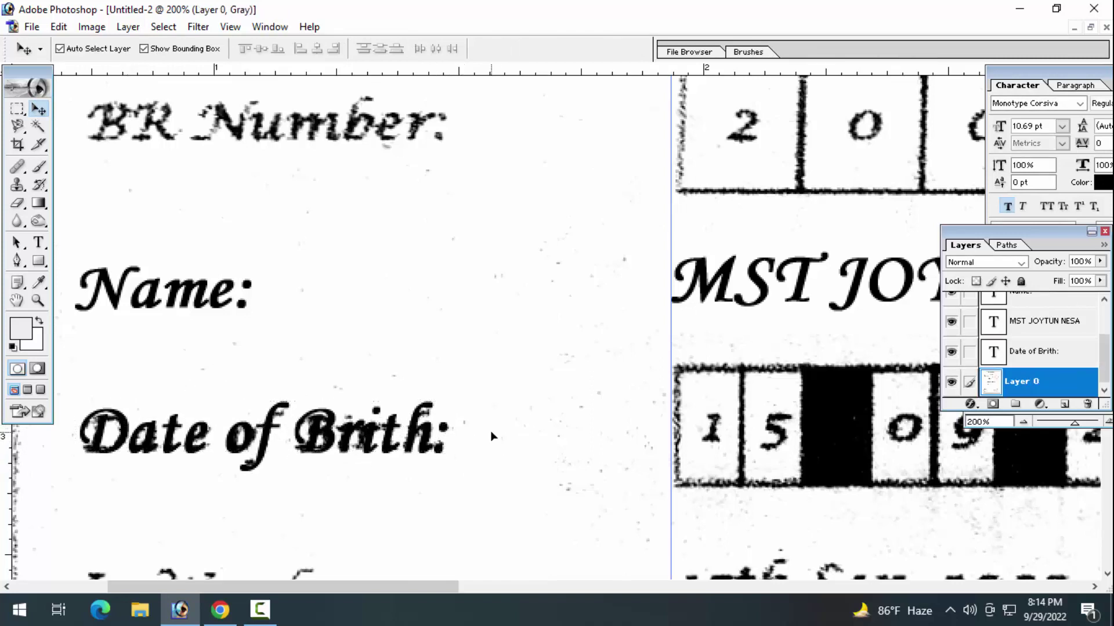
Marquee-select and delete the printed 'Date of Brith:' label from the scan.
left_click(18, 109)
left_click_drag(196, 482, 523, 484)
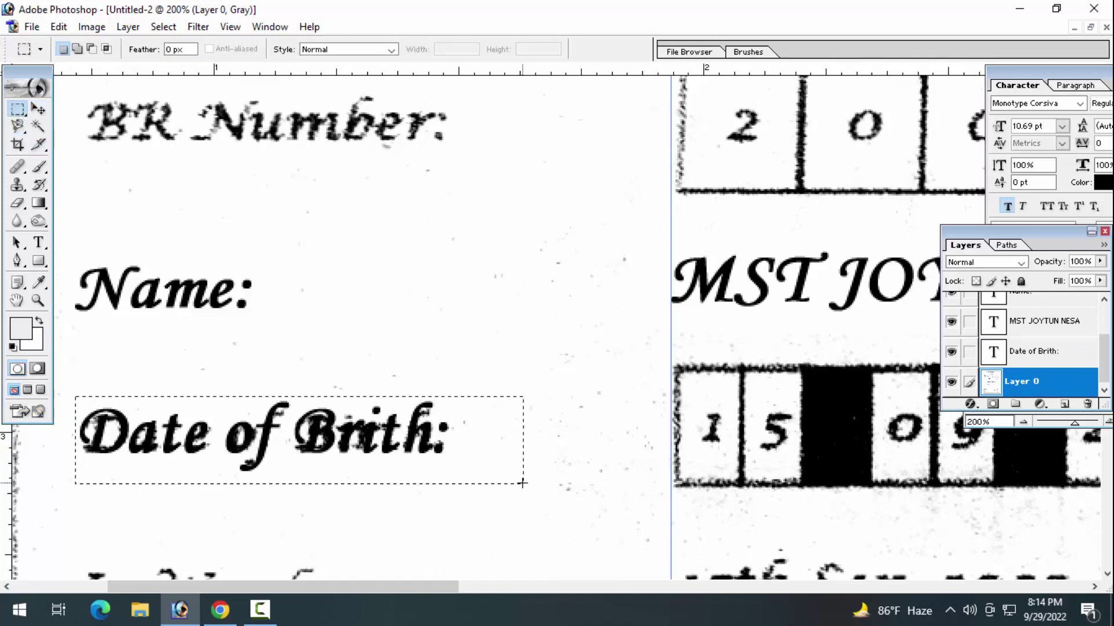
key("Delete")
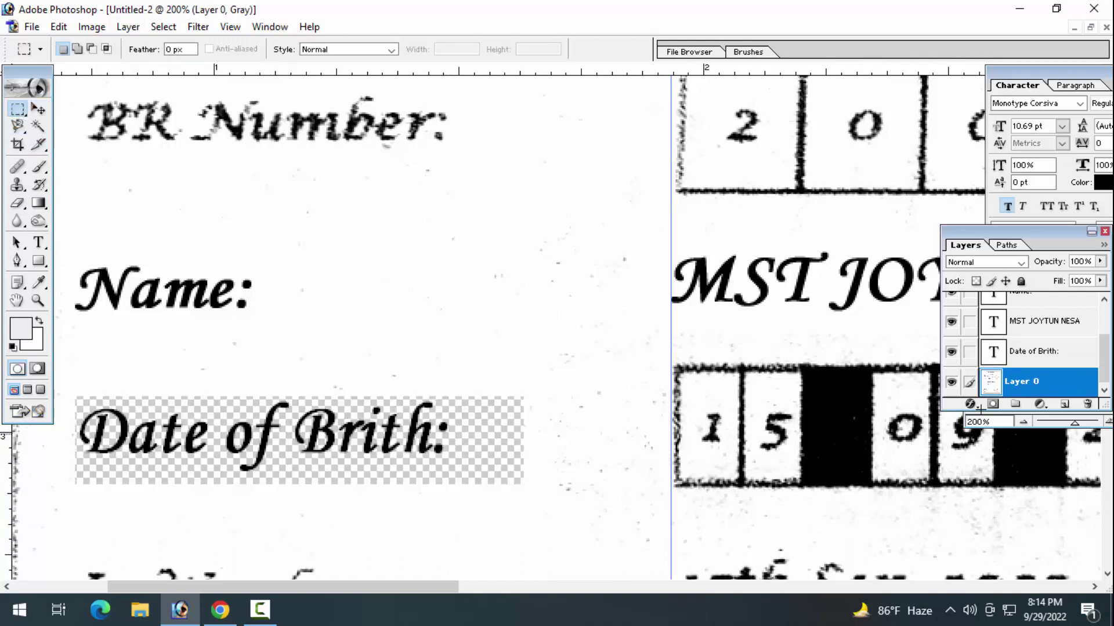
key("ctrl+minus")
key("ctrl+minus")
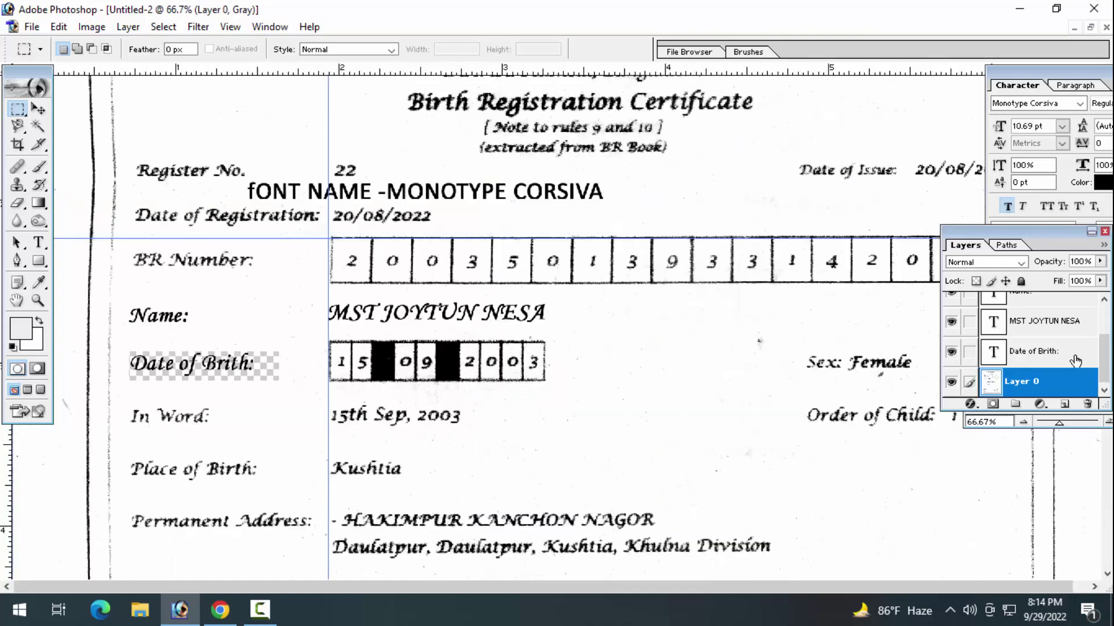
key("ctrl+plus")
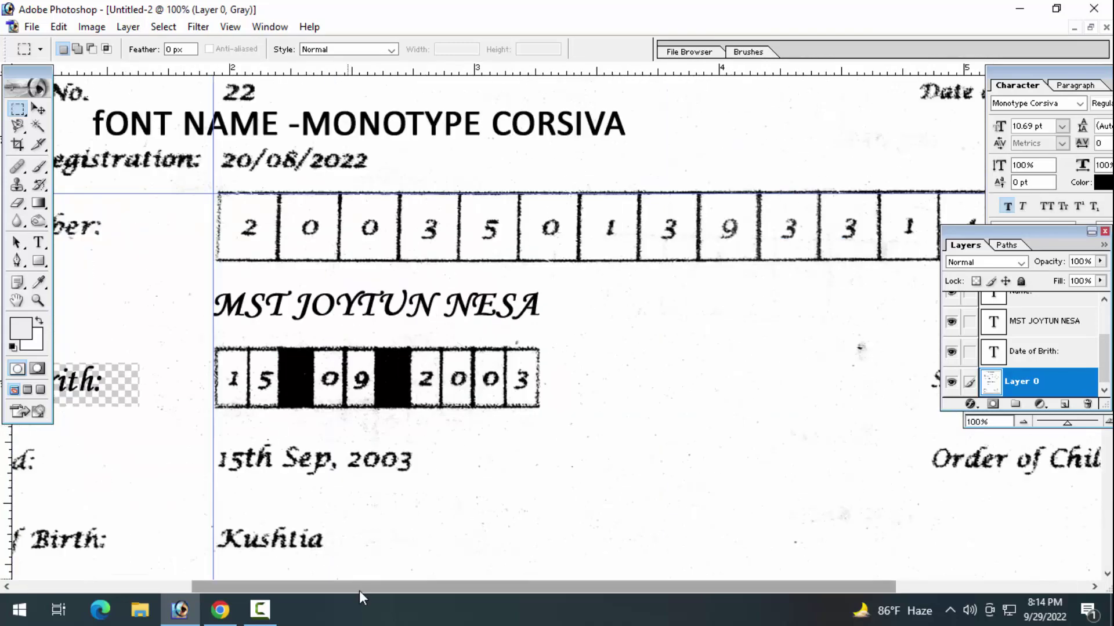
Zoom and scroll to inspect the name and date boxes on the certificate.
left_click_drag(360, 590, 249, 578)
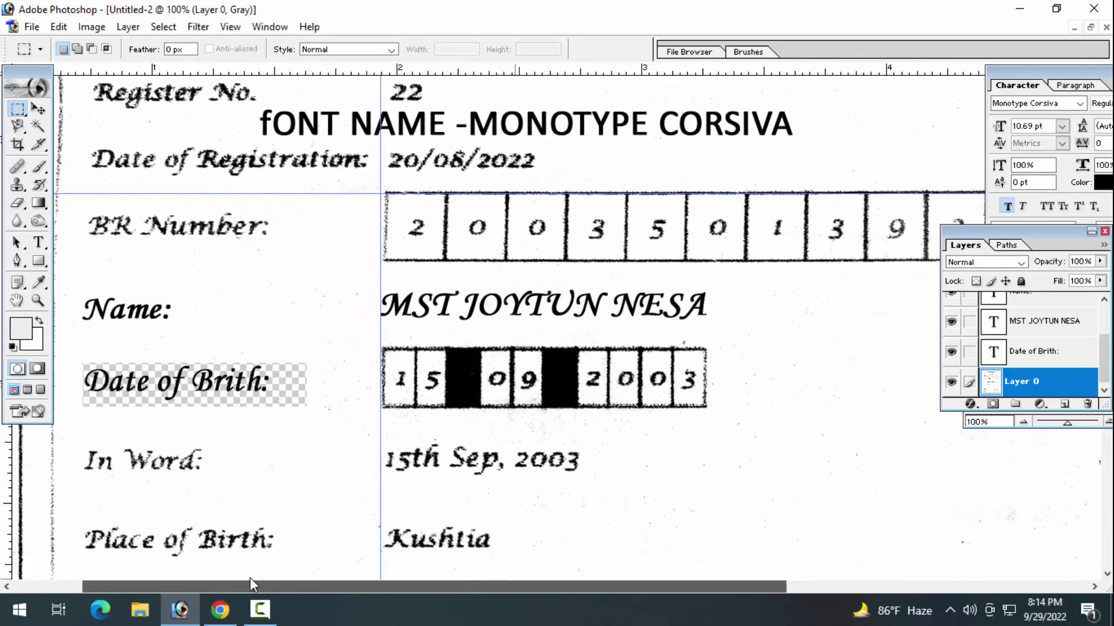
key("ctrl+plus")
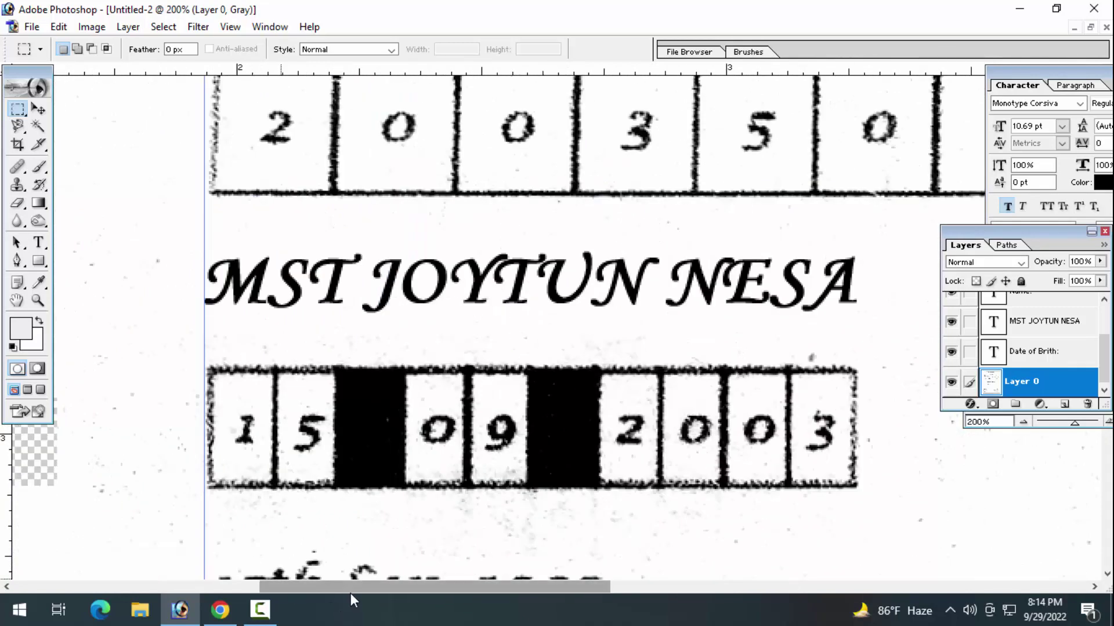
left_click_drag(351, 590, 236, 590)
scroll(193, 460, "down", 2)
scroll(192, 460, "down", 2)
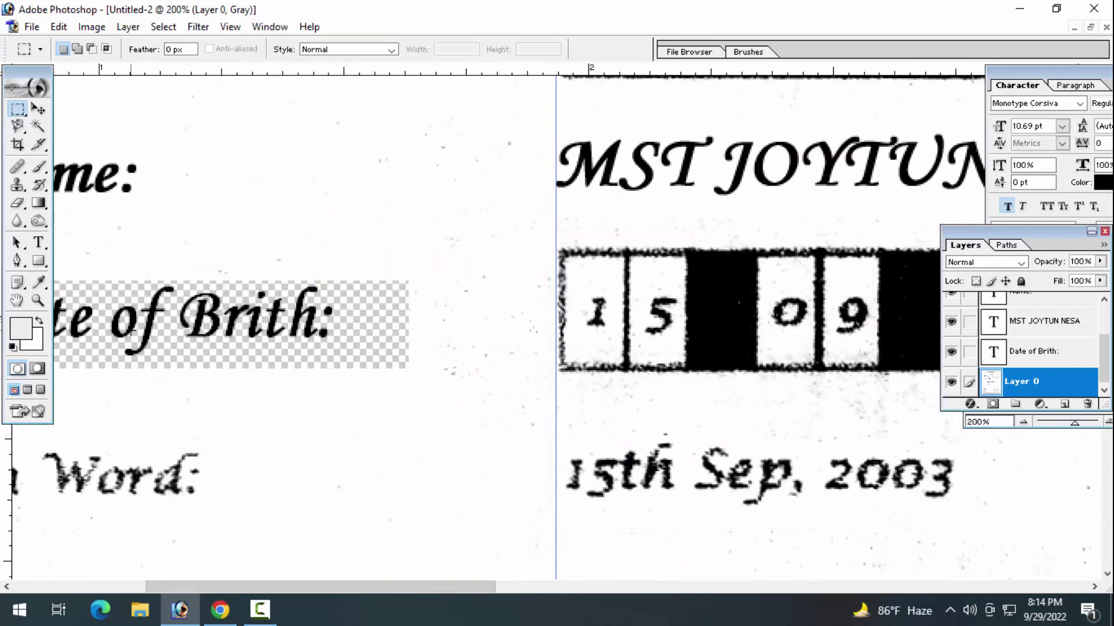
key("ctrl+minus")
scroll(238, 450, "down", 2)
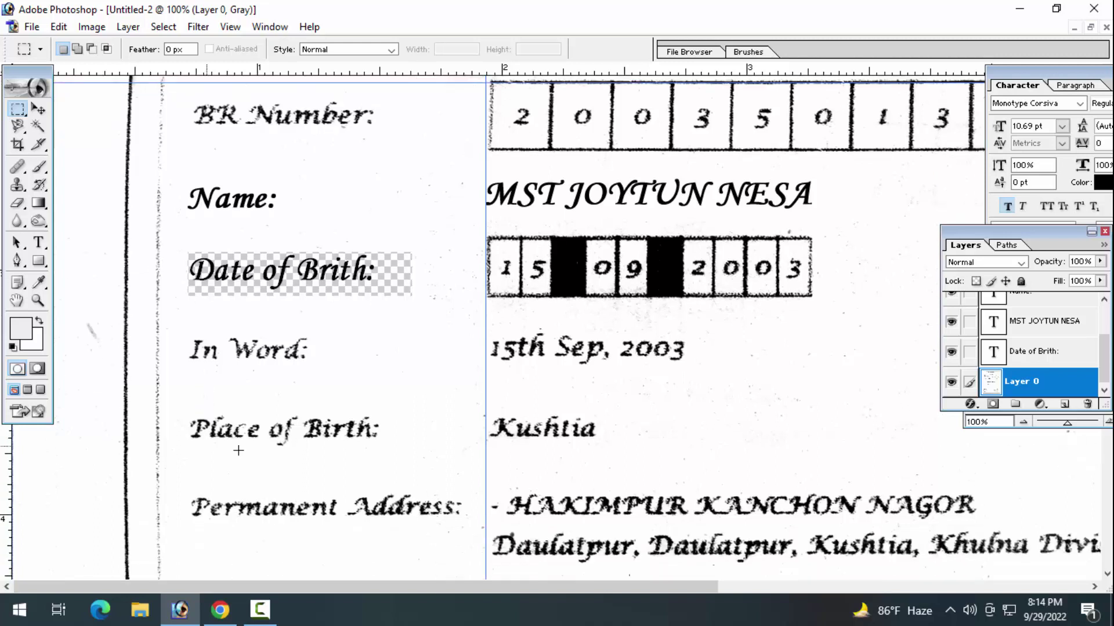
left_click(38, 109)
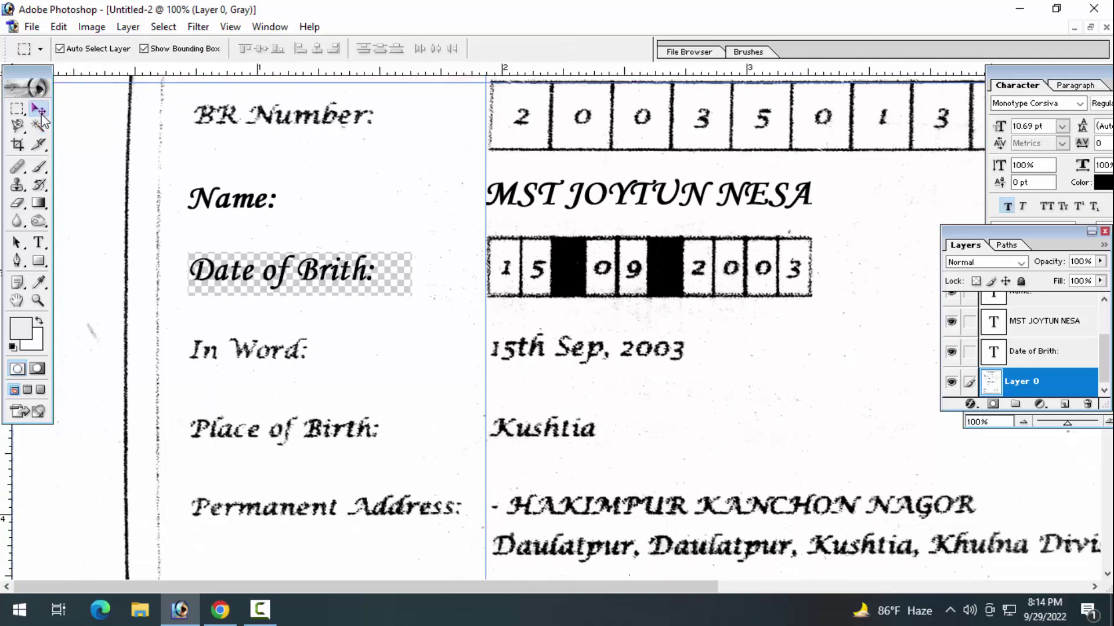
Alt-drag a copy of the 'Date of Brith:' label down toward the In Word: line.
left_click_drag(281, 275, 280, 348)
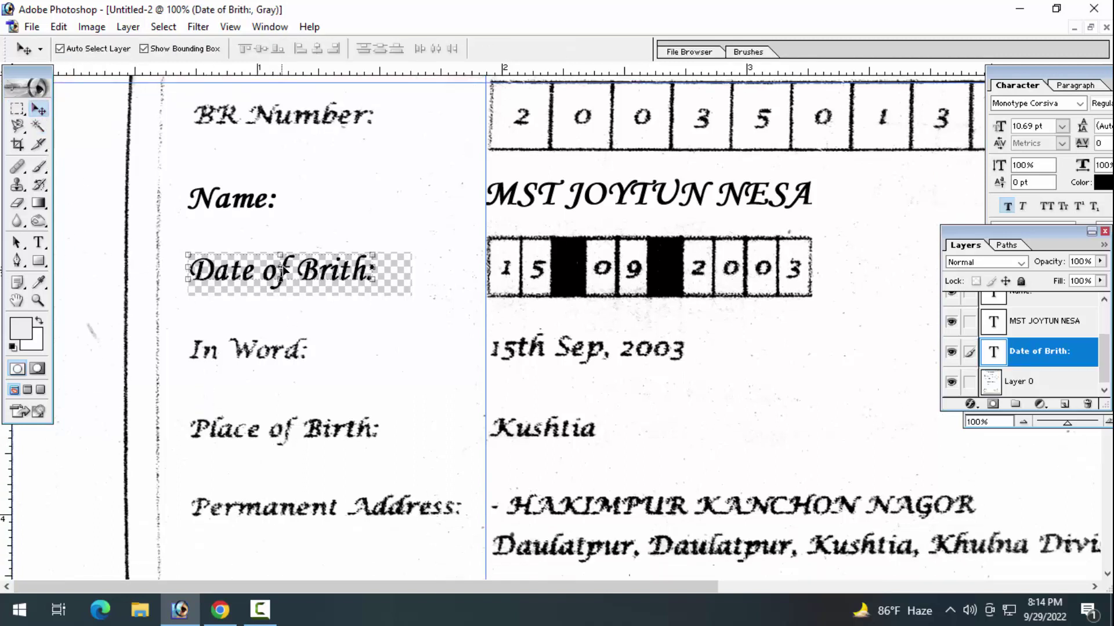
key("ctrl+plus")
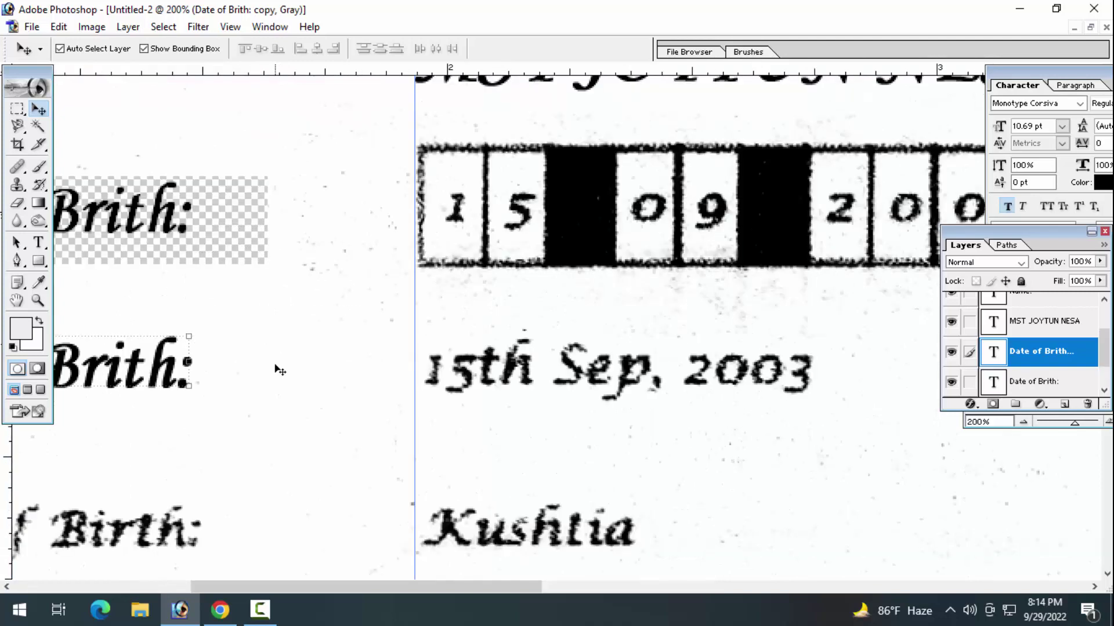
left_click_drag(396, 586, 219, 586)
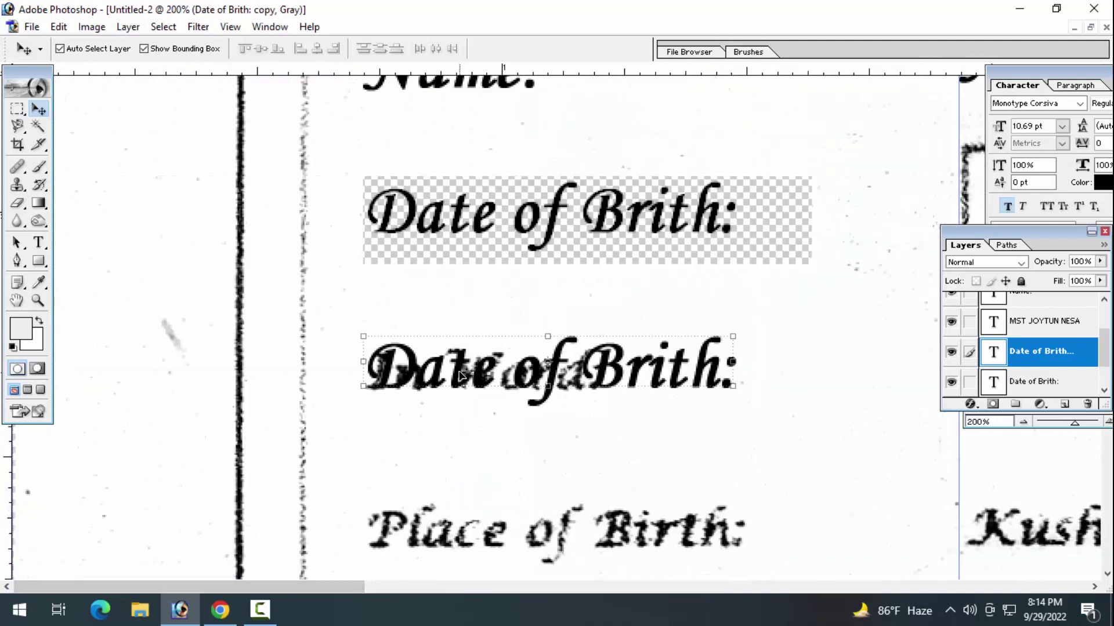
left_click_drag(458, 378, 444, 441)
Retype the copied label as 'In Word:'.
left_click(38, 243)
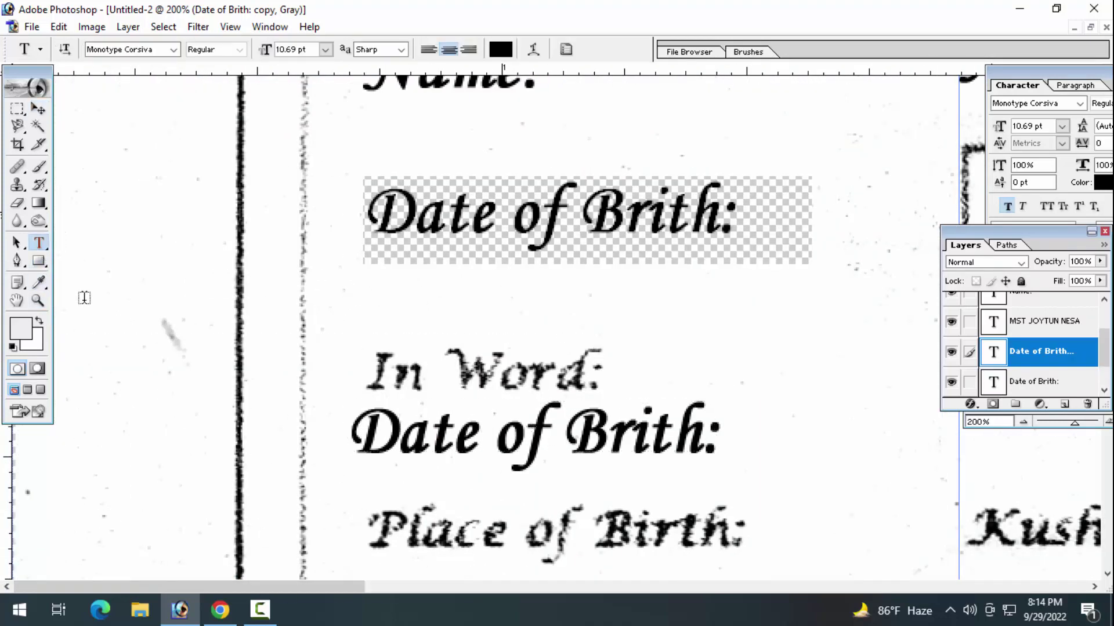
triple_click(404, 440)
key("BackSpace")
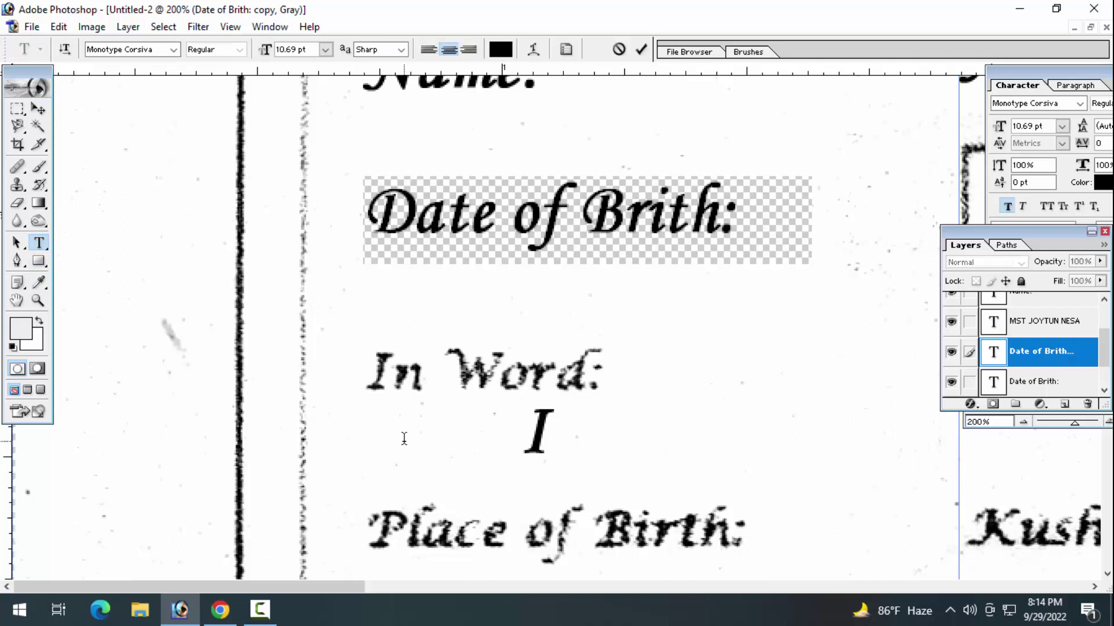
type("In Wo")
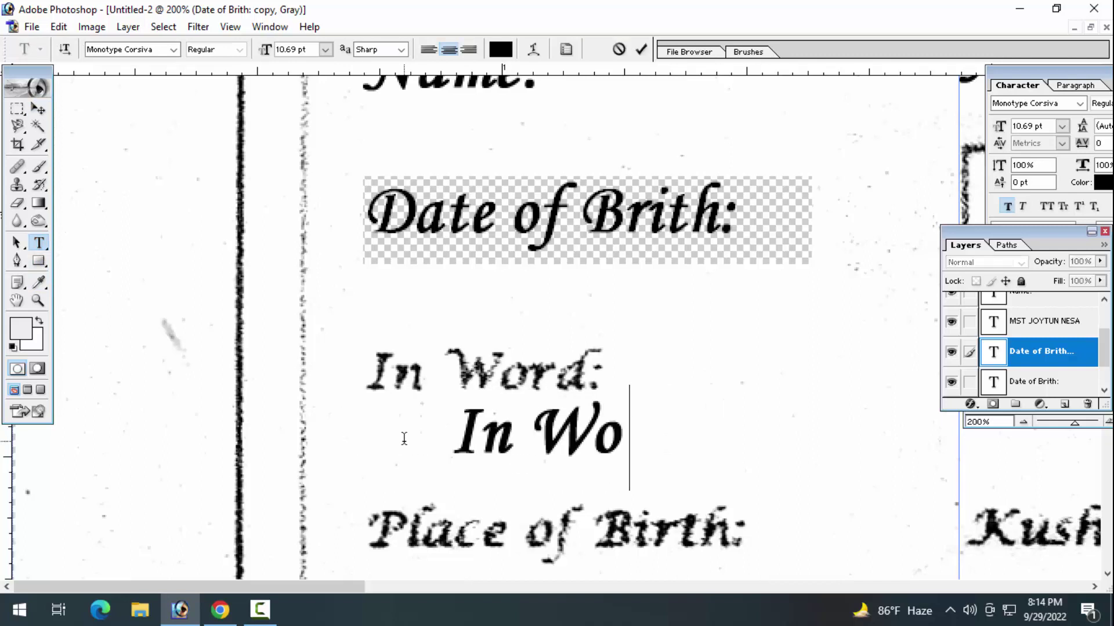
type("rd:")
key("ctrl+Return")
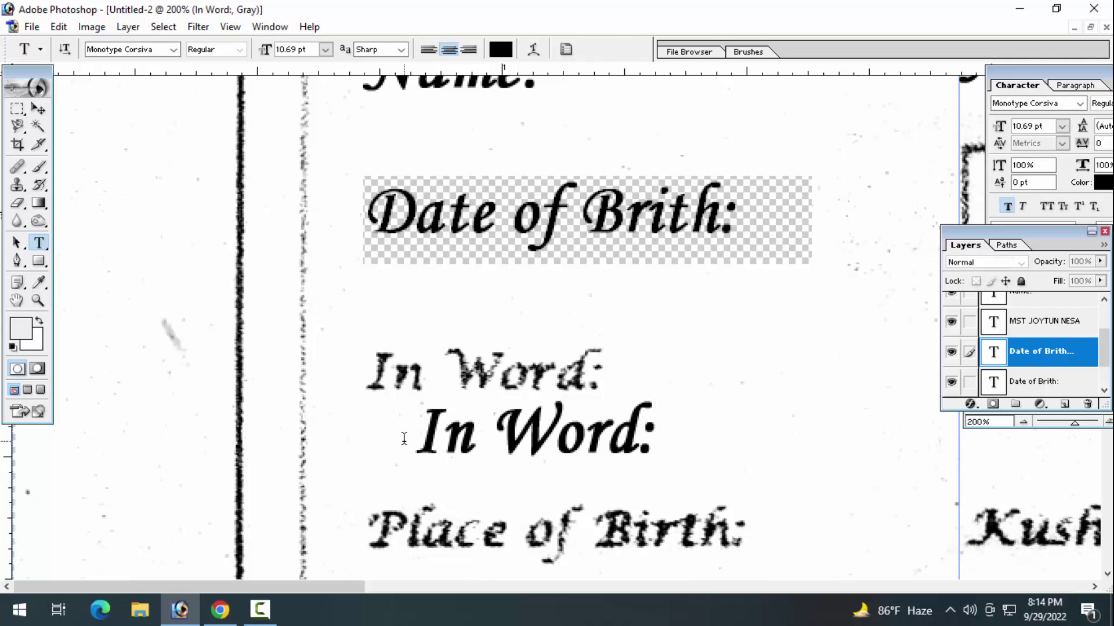
Place the 'In Word:' label over the printed one and resize it to fit.
key("v")
left_click_drag(491, 416, 416, 371)
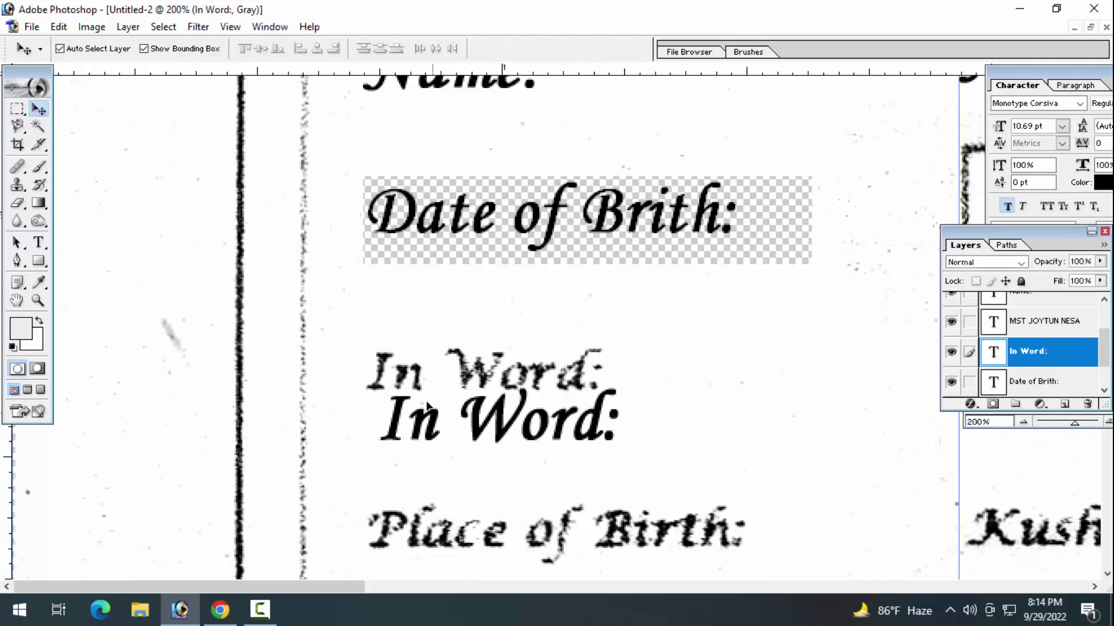
left_click(625, 518)
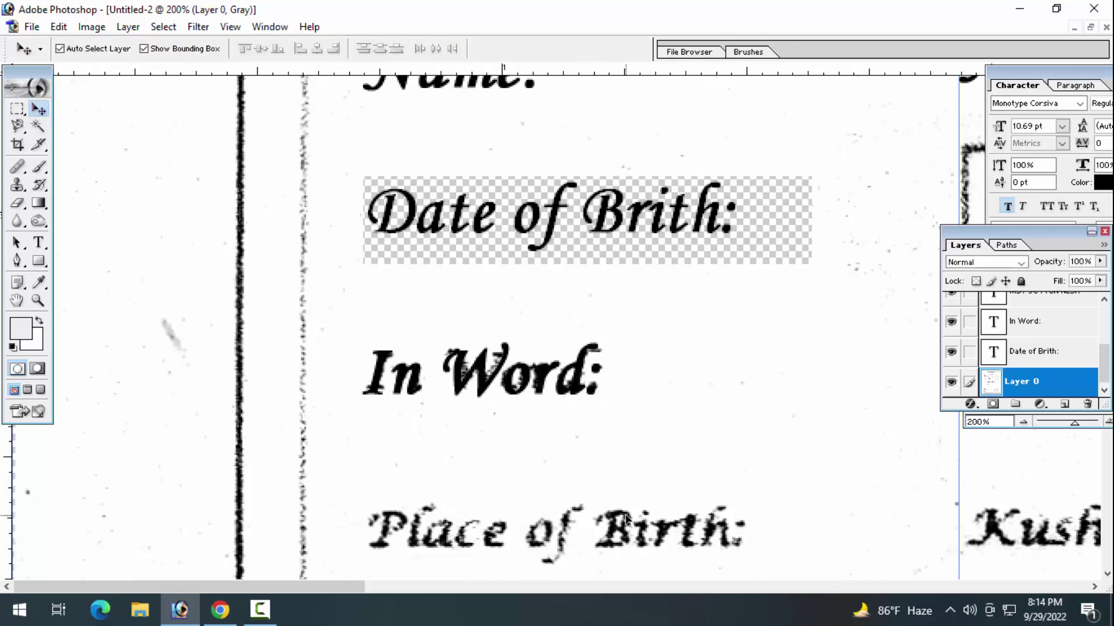
left_click(410, 369)
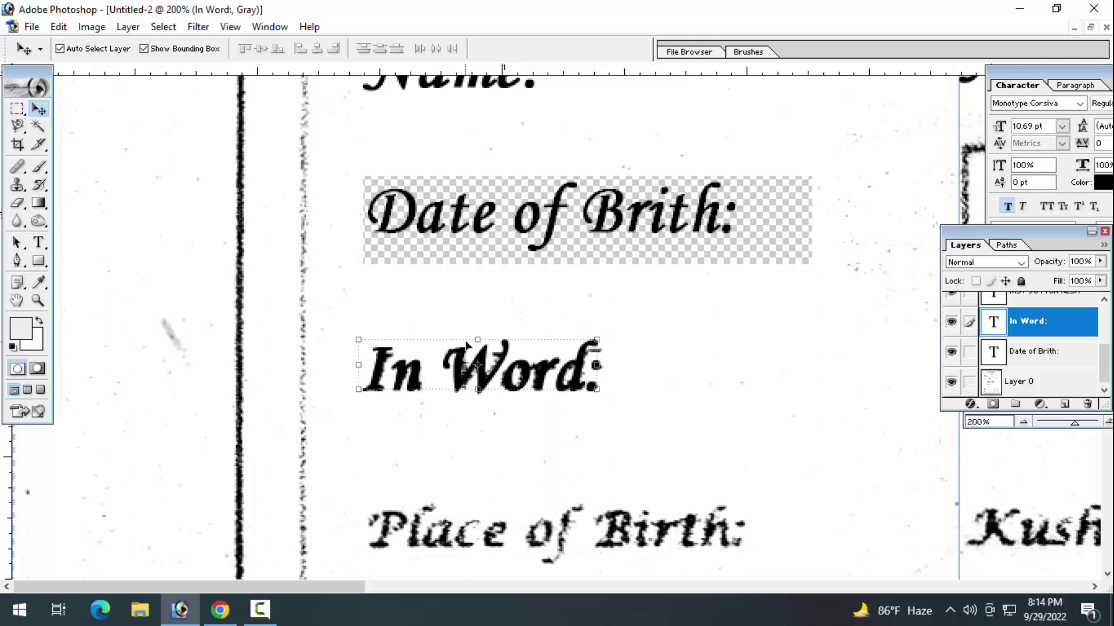
left_click(485, 340)
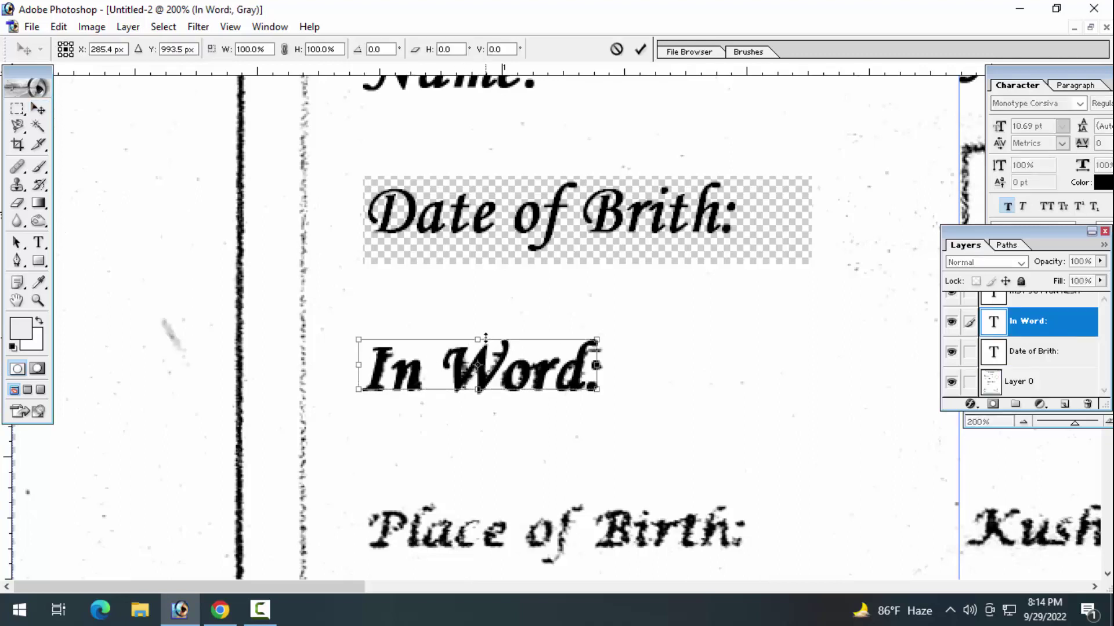
left_click_drag(600, 338, 595, 342)
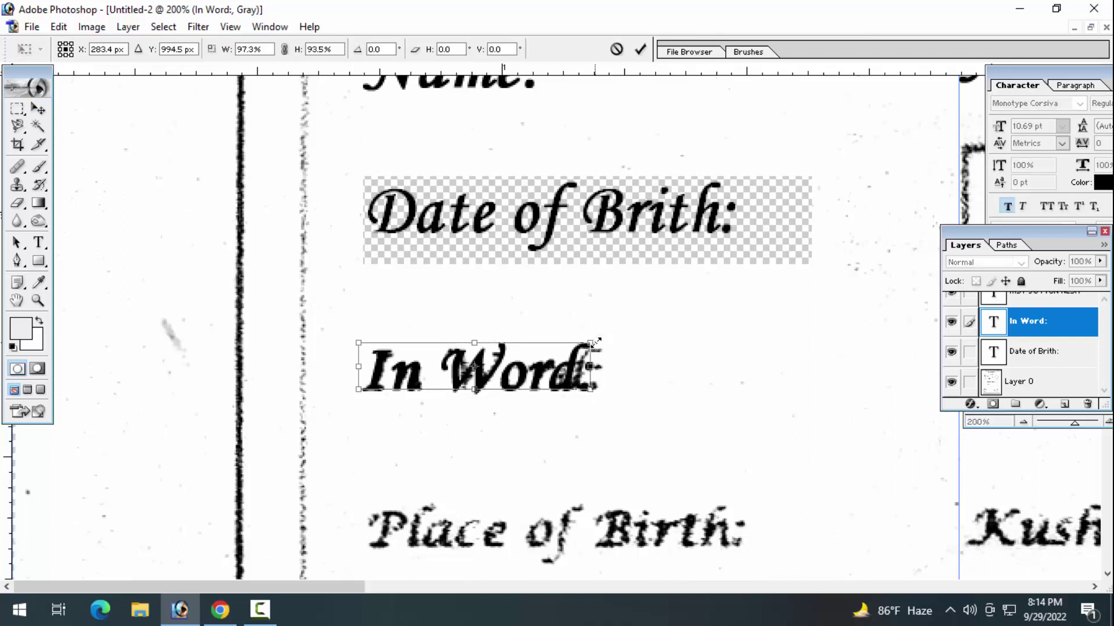
key("Return")
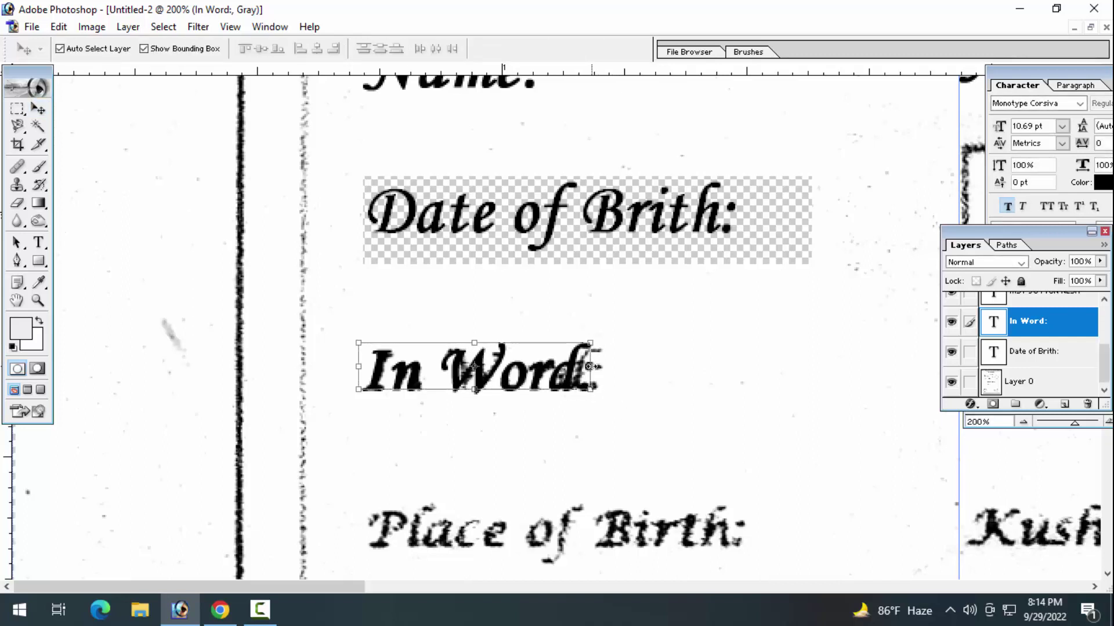
left_click_drag(590, 366, 598, 366)
key("Return")
Delete the printed 'In Word:' label from the scanned Layer 0.
left_click(587, 363)
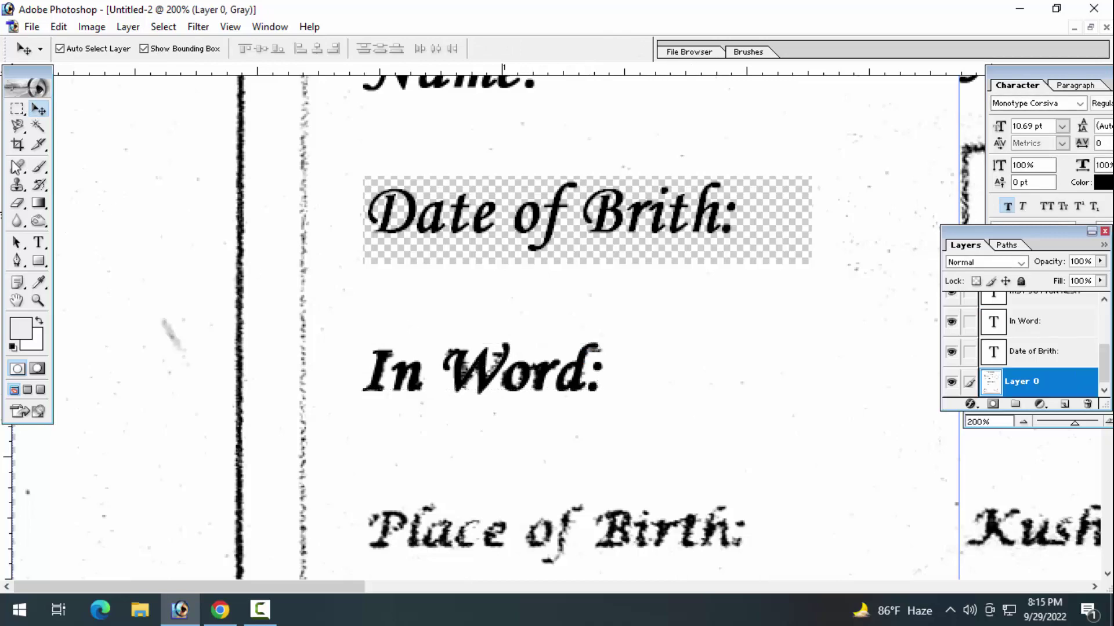
left_click(17, 109)
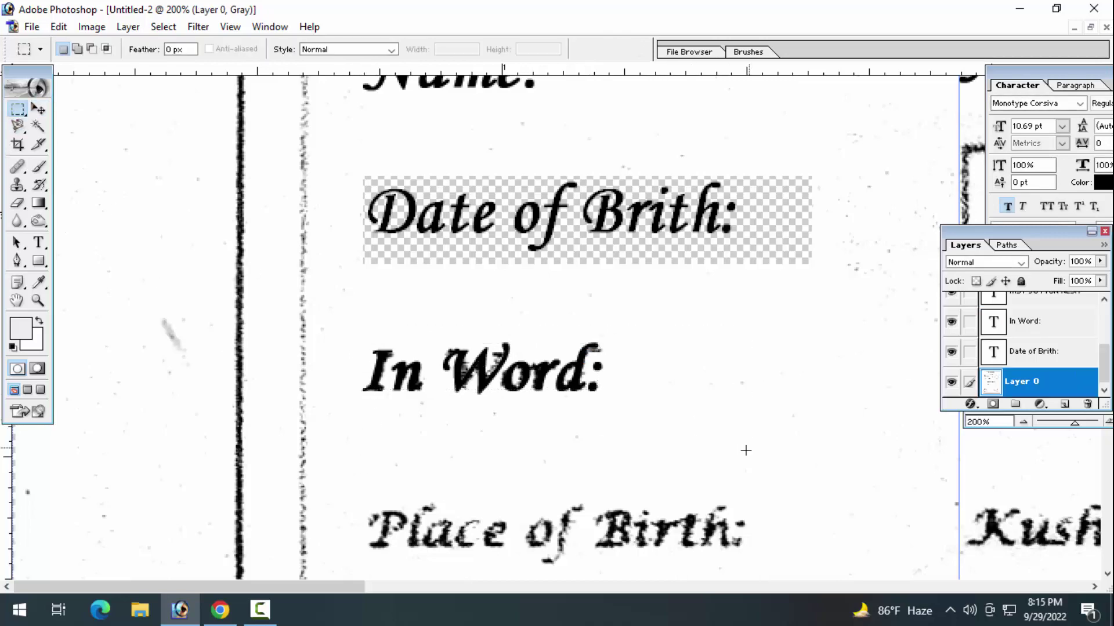
key("Delete")
scroll(616, 507, "down", 2)
scroll(600, 502, "down", 2)
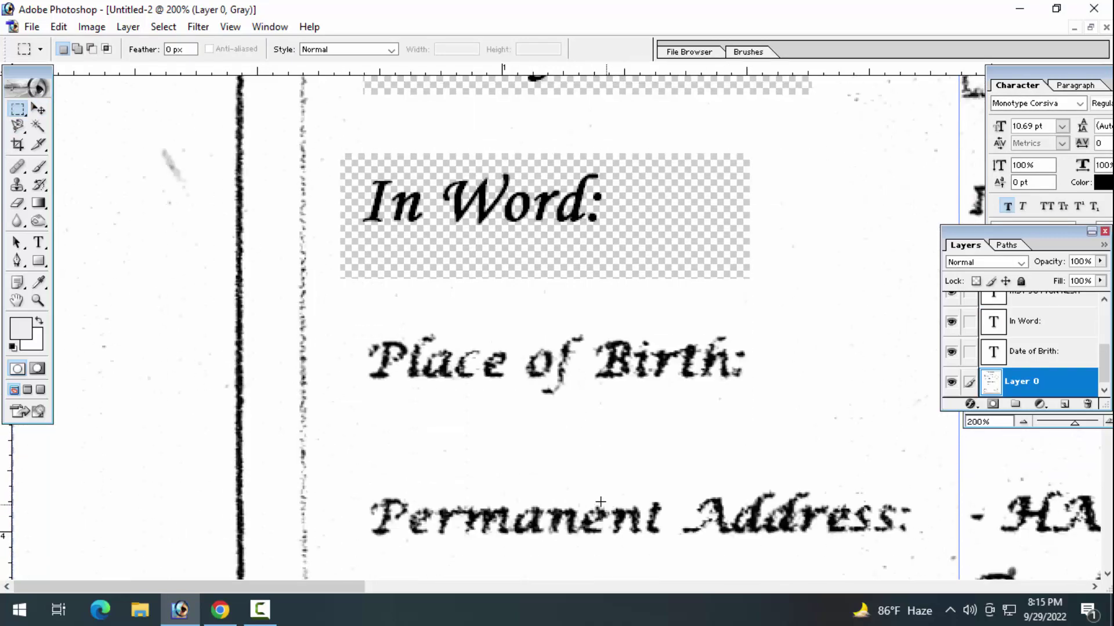
left_click(38, 109)
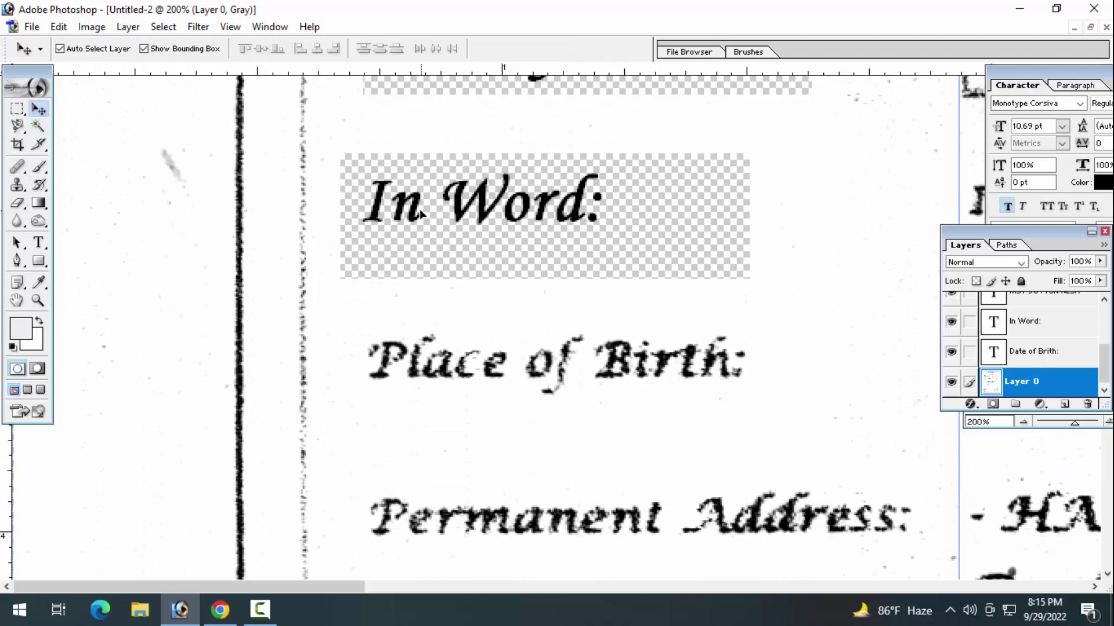
Duplicate the 'In Word:' label below Place of Birth and retype it 'Place of Birth:'.
left_click(417, 209)
left_click_drag(416, 210, 419, 429, "alt")
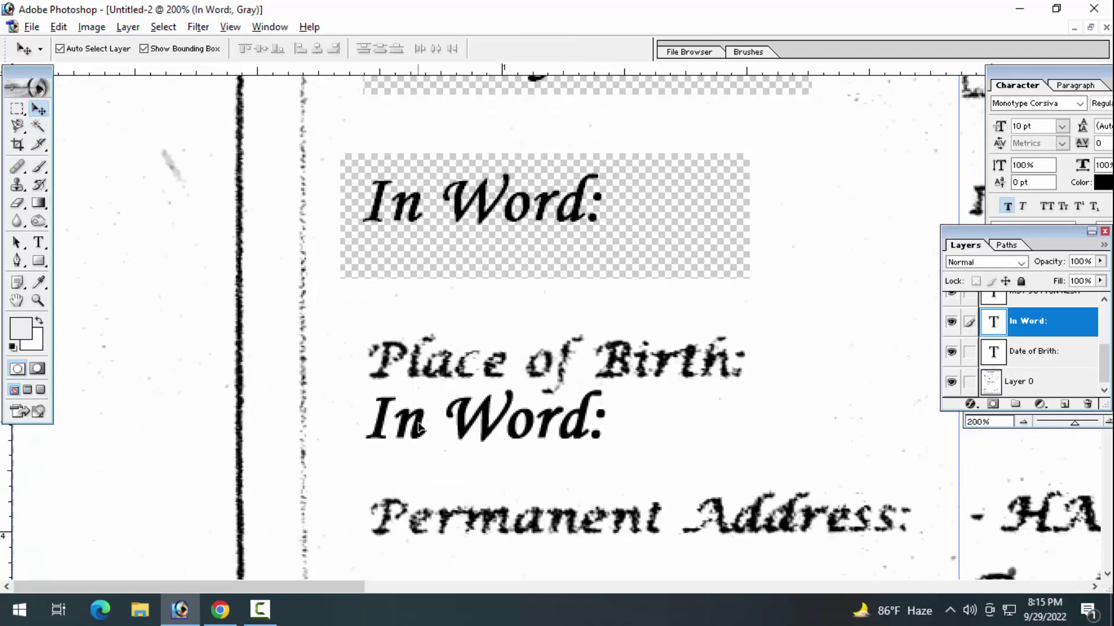
left_click(38, 243)
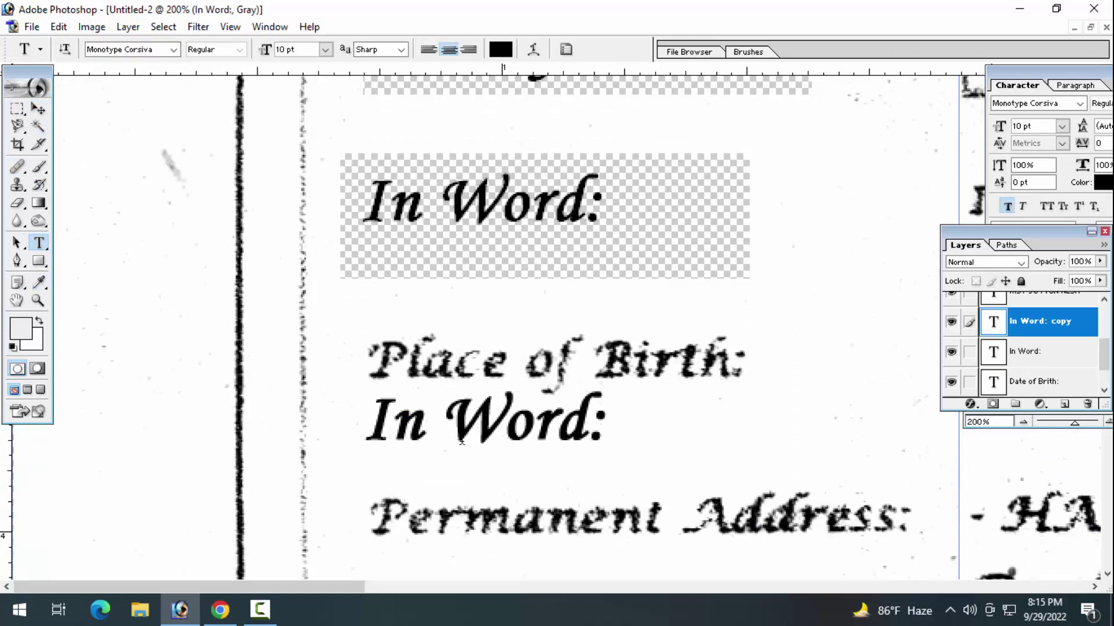
left_click(494, 442)
key("ctrl+a")
type("P")
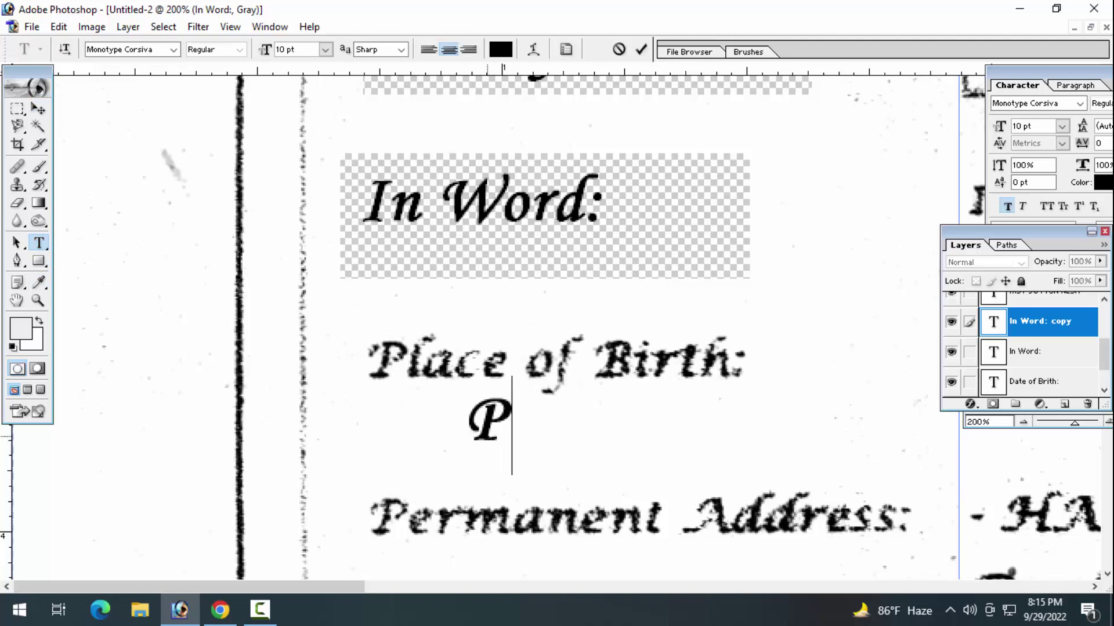
type("lace of")
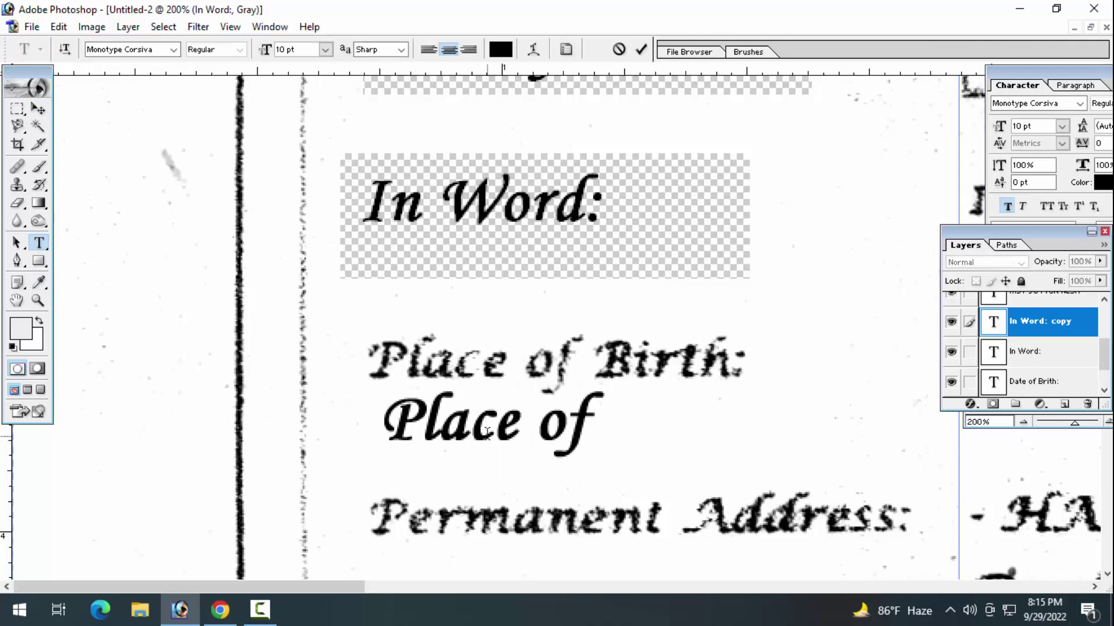
type(" Birht")
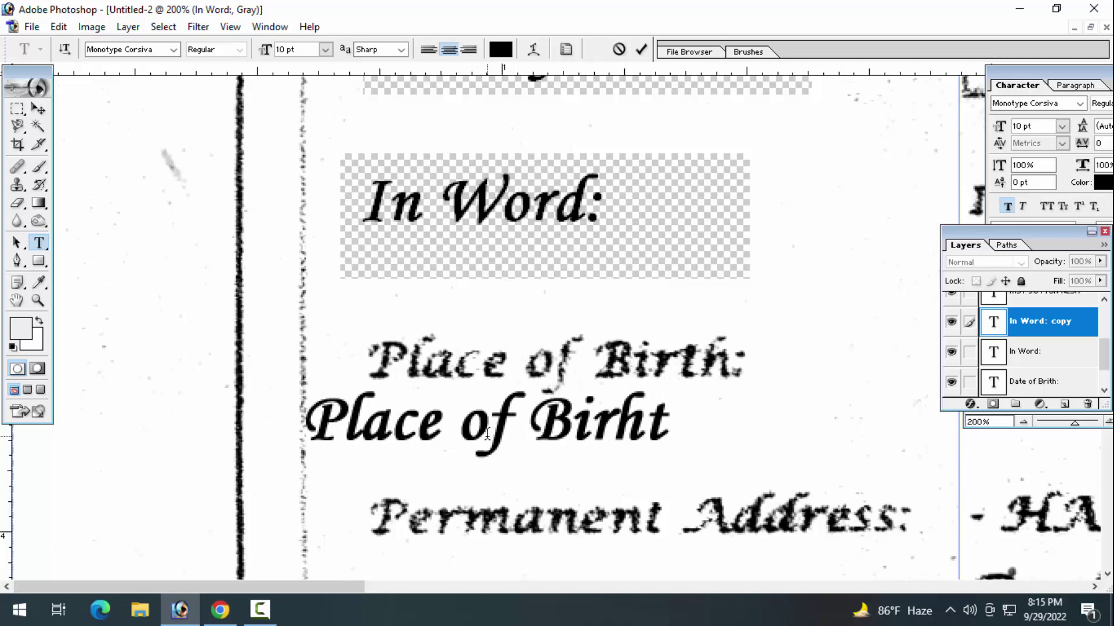
key("BackSpace")
type(":")
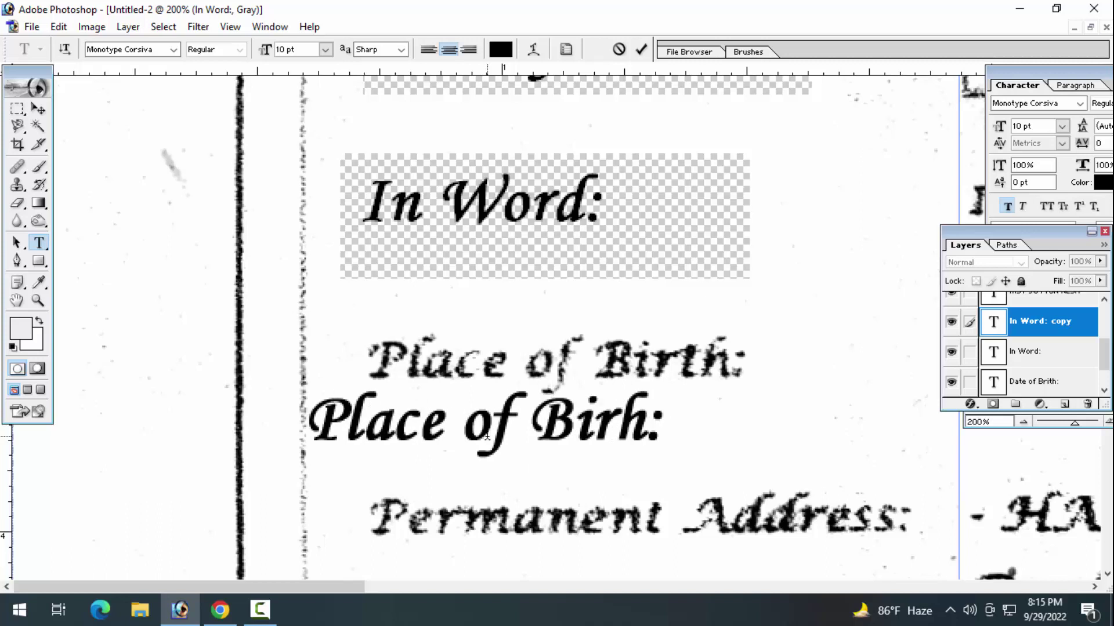
key("BackSpace")
key("BackSpace")
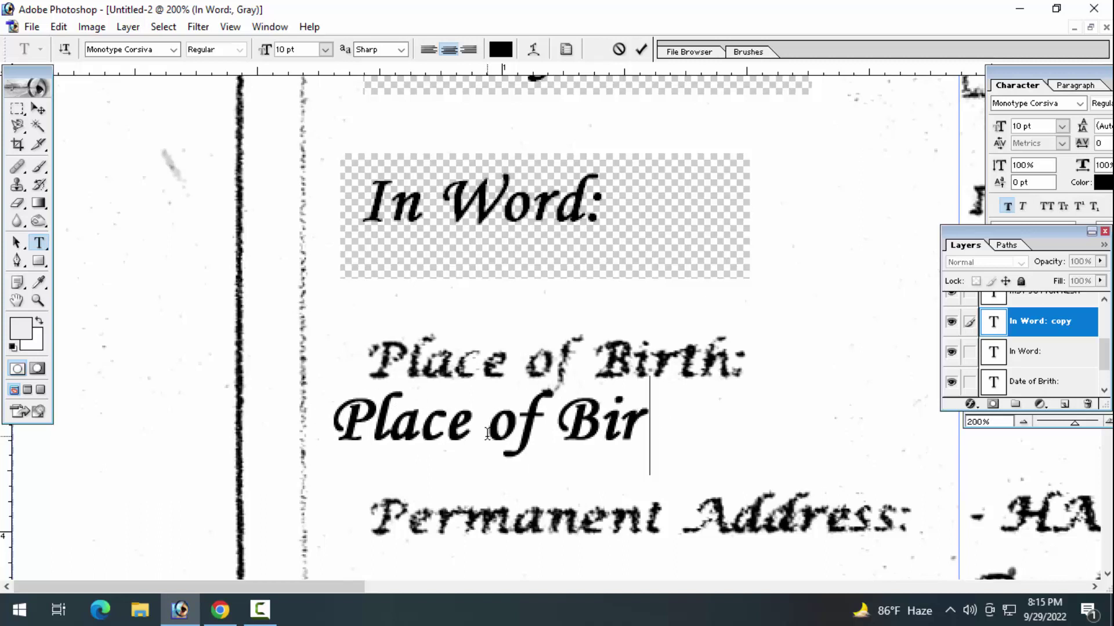
type("th")
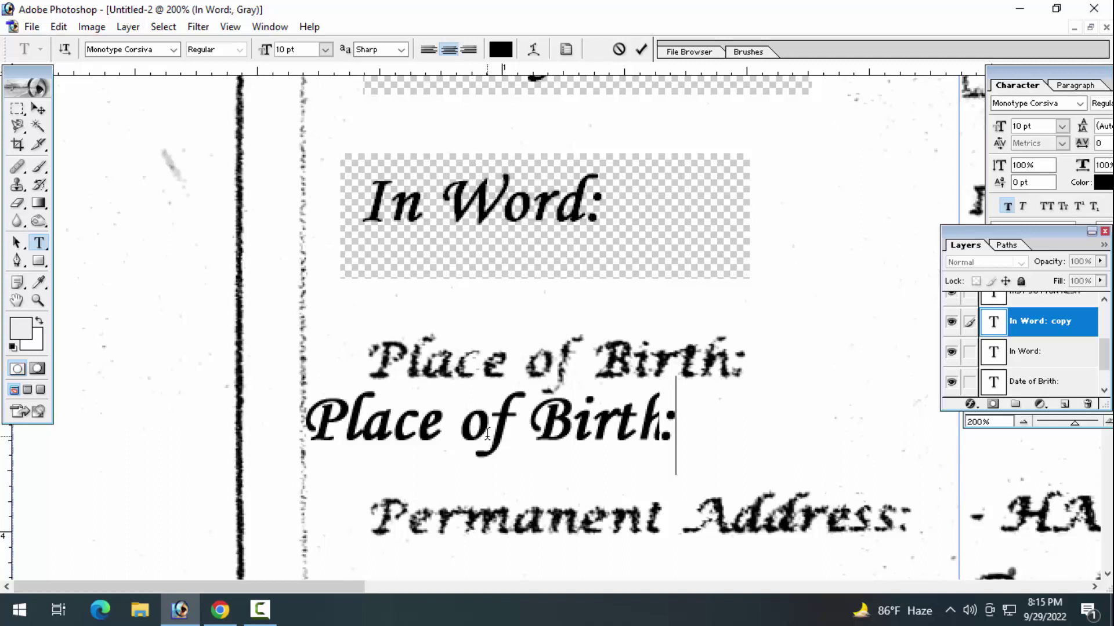
type(":")
key("ctrl+Return")
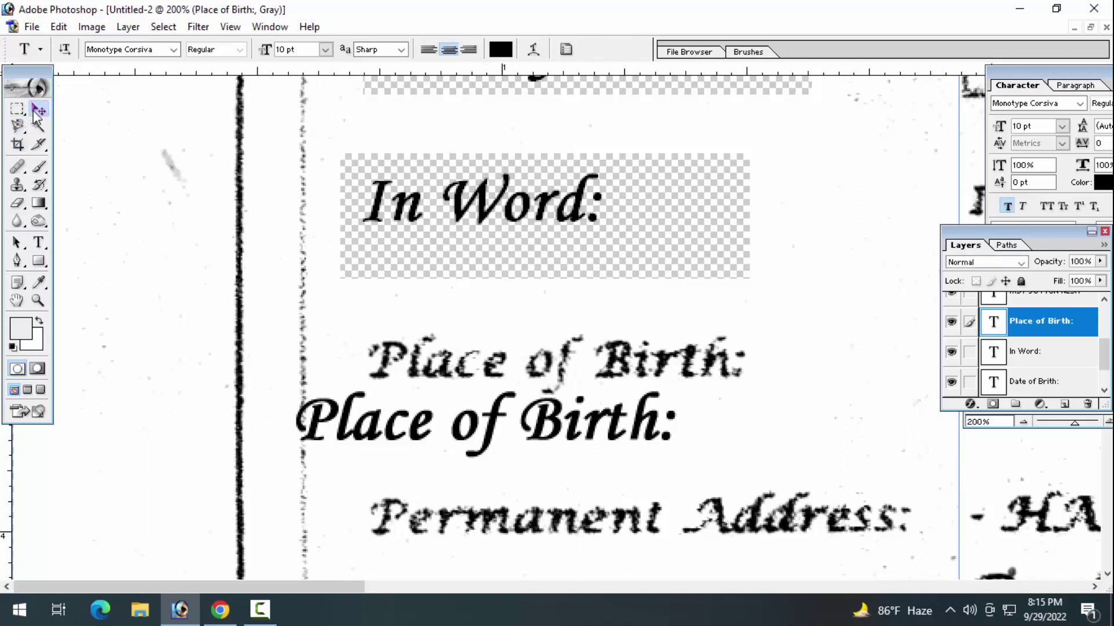
Move 'Place of Birth:' over the scan and erase the printed label beneath on Layer 0.
left_click(38, 108)
left_click_drag(497, 431, 568, 371)
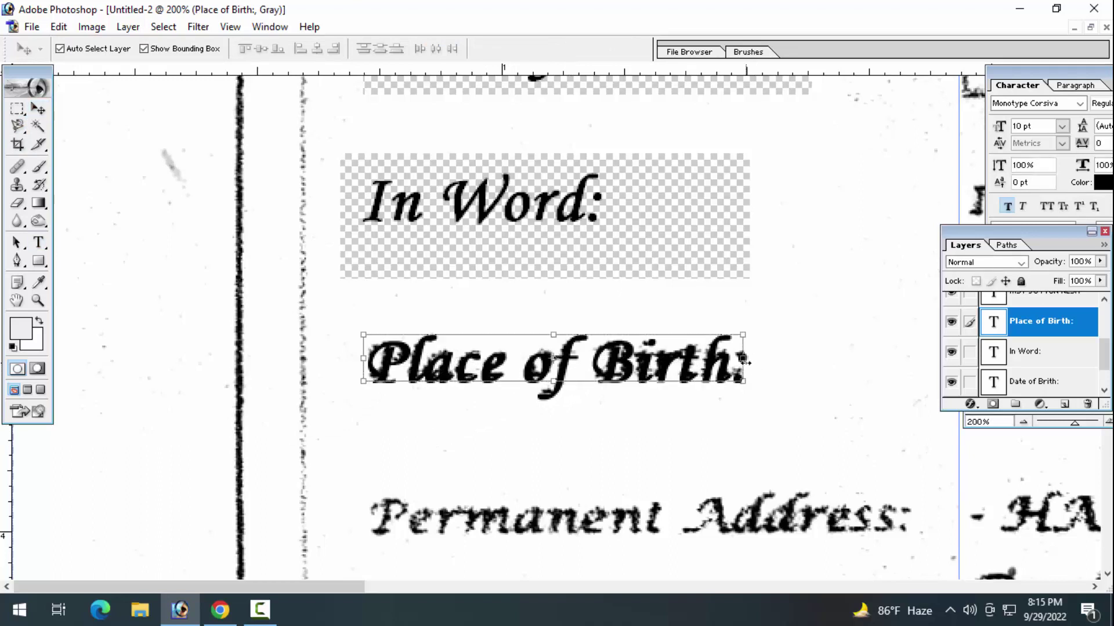
left_click(742, 360)
key("Return")
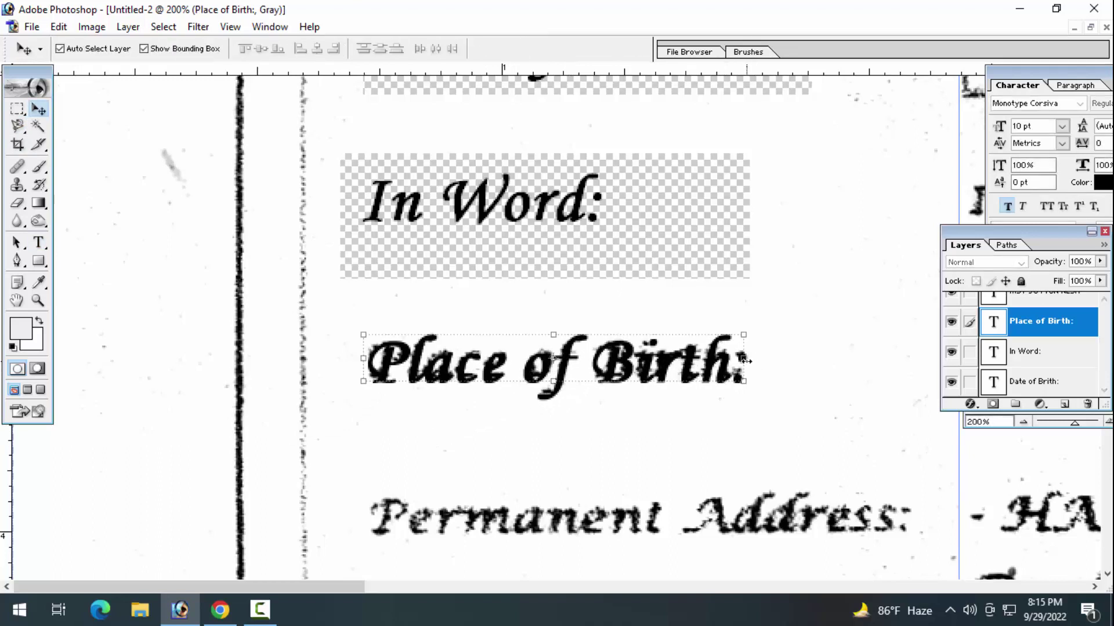
left_click(676, 434)
left_click(17, 108)
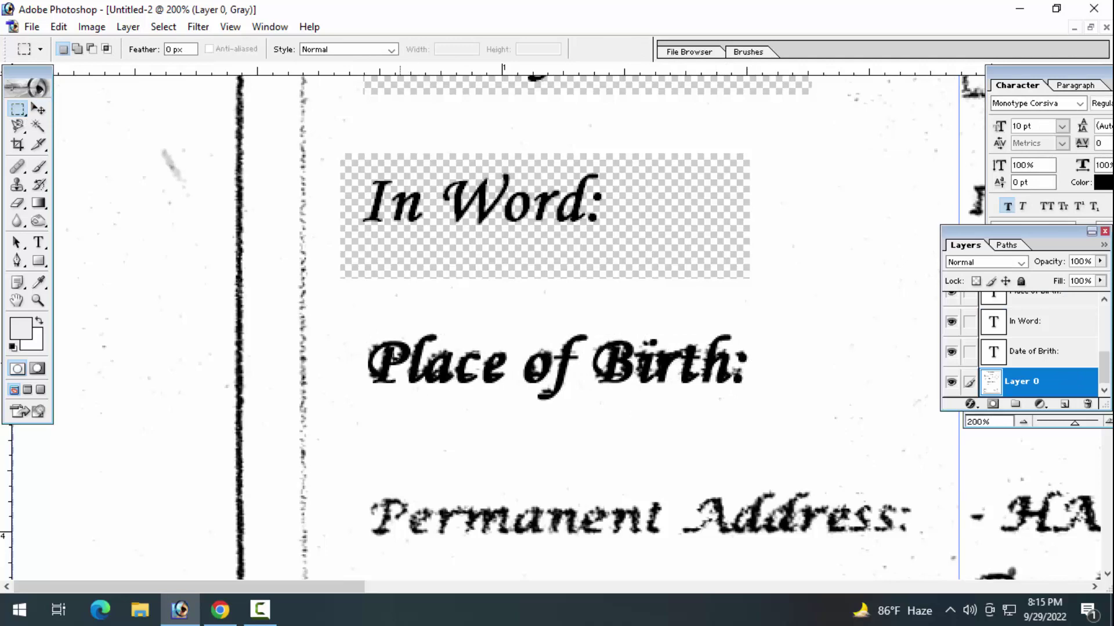
left_click_drag(345, 329, 750, 409)
key("Delete")
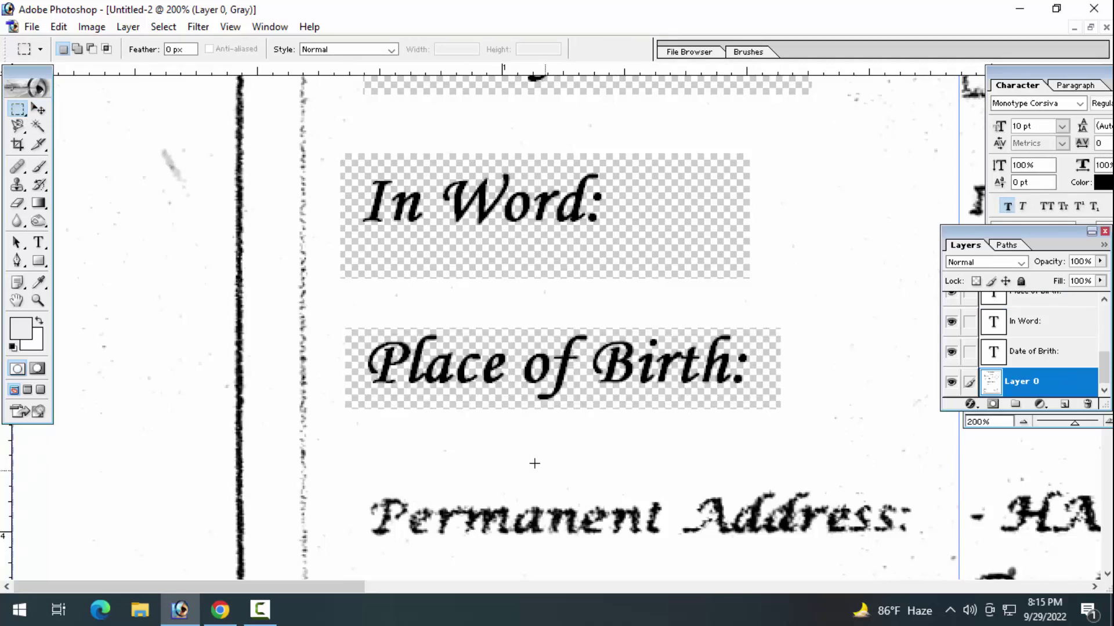
Alt-drag a copy of 'Place of Birth:' down below Permanent Address:.
key("ctrl+minus")
key("ctrl+minus")
key("ctrl+plus")
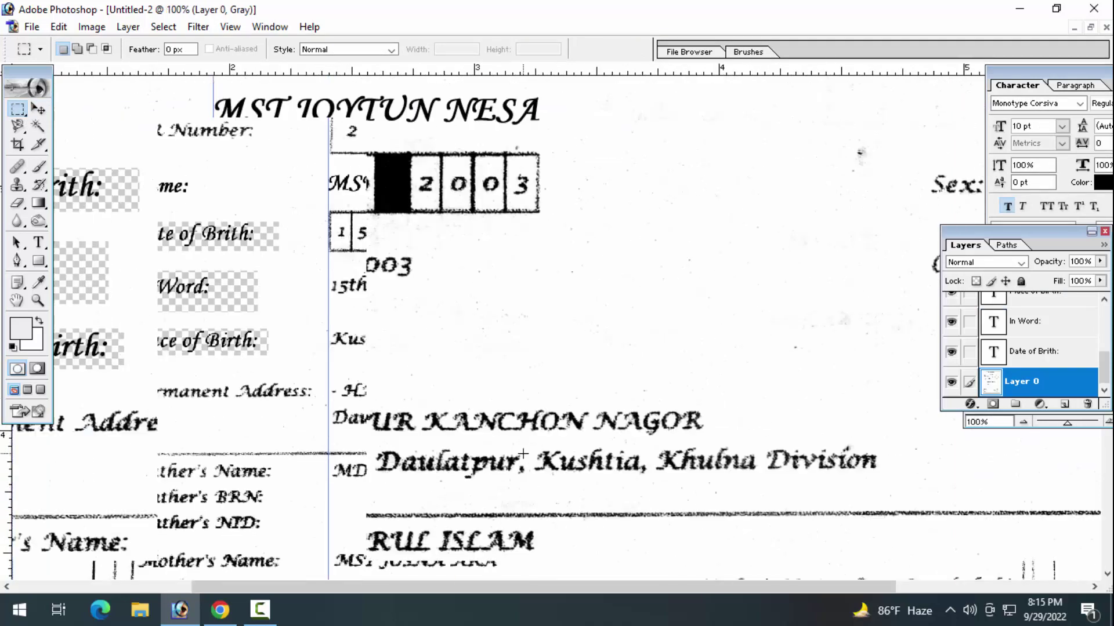
left_click_drag(478, 586, 192, 586)
key("ctrl+plus")
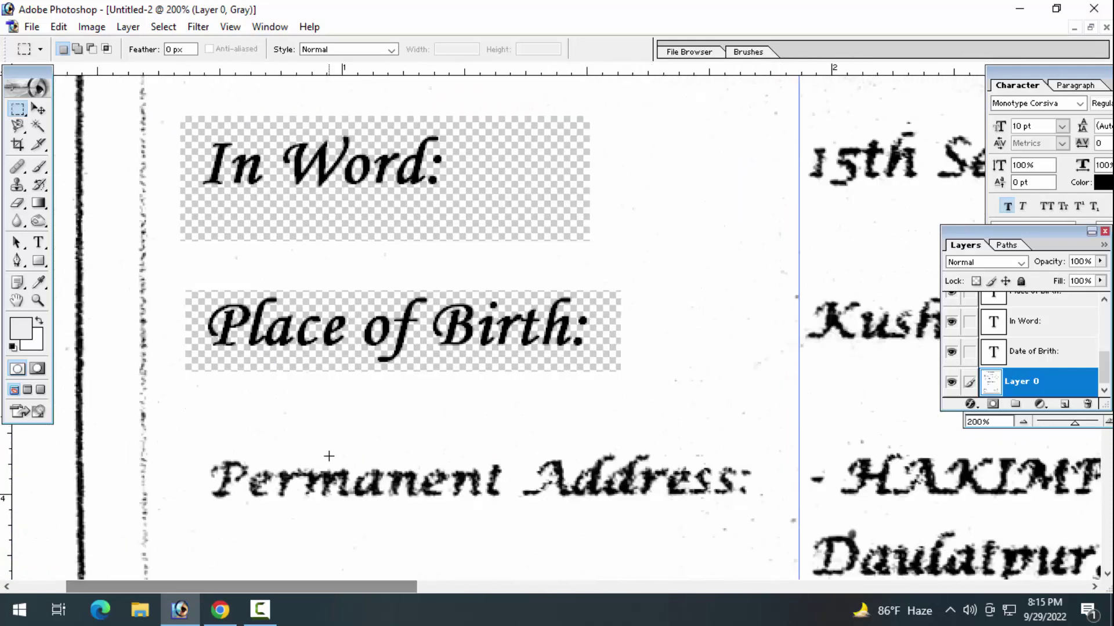
scroll(328, 455, "down", 3)
scroll(321, 465, "down", 3)
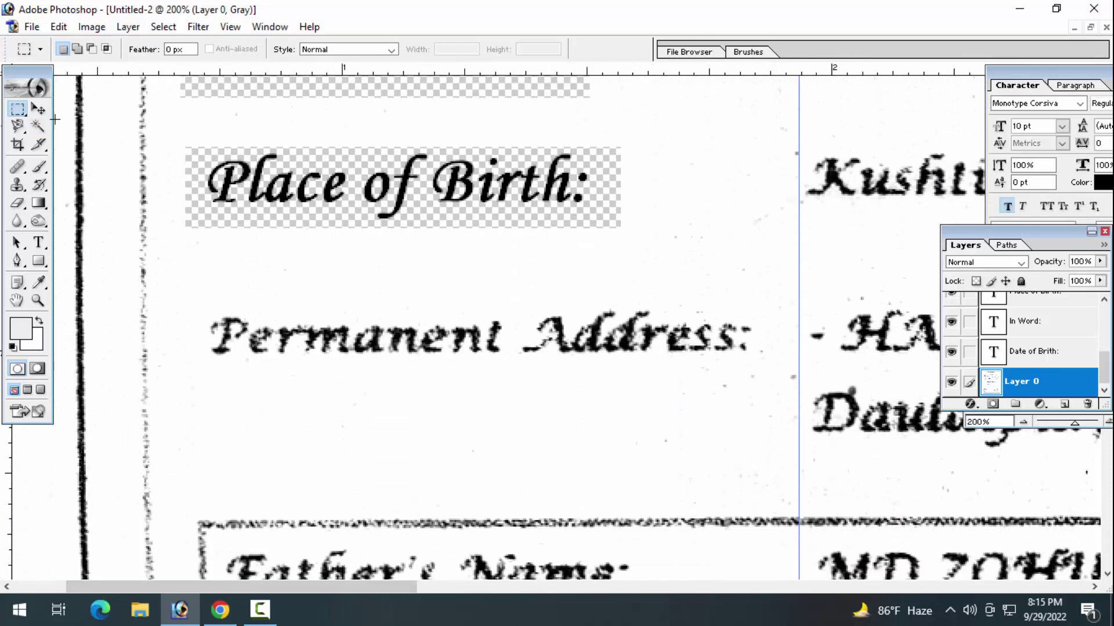
left_click(39, 109)
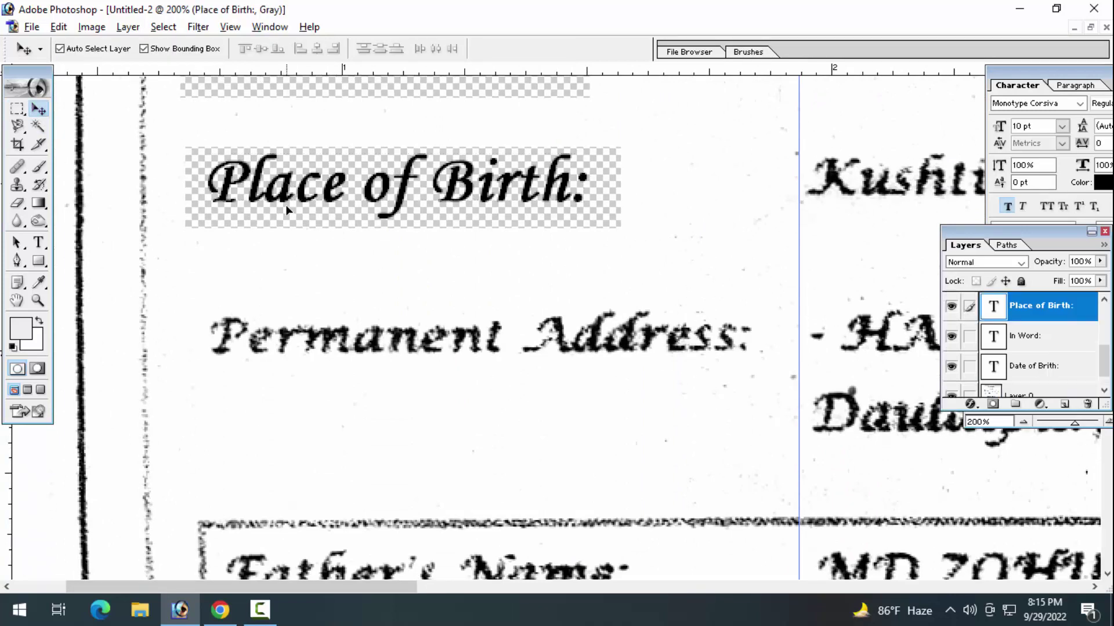
left_click_drag(295, 190, 293, 408)
Retype the duplicated label as 'Permanent Address:'.
left_click(38, 242)
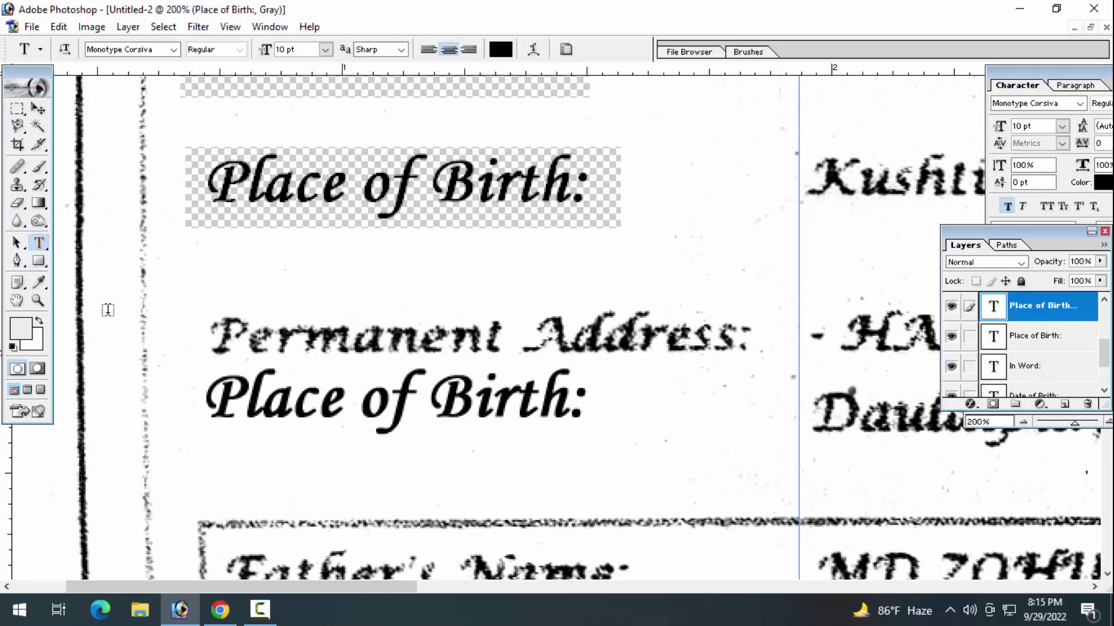
left_click(313, 403)
key("ctrl+a")
type("P")
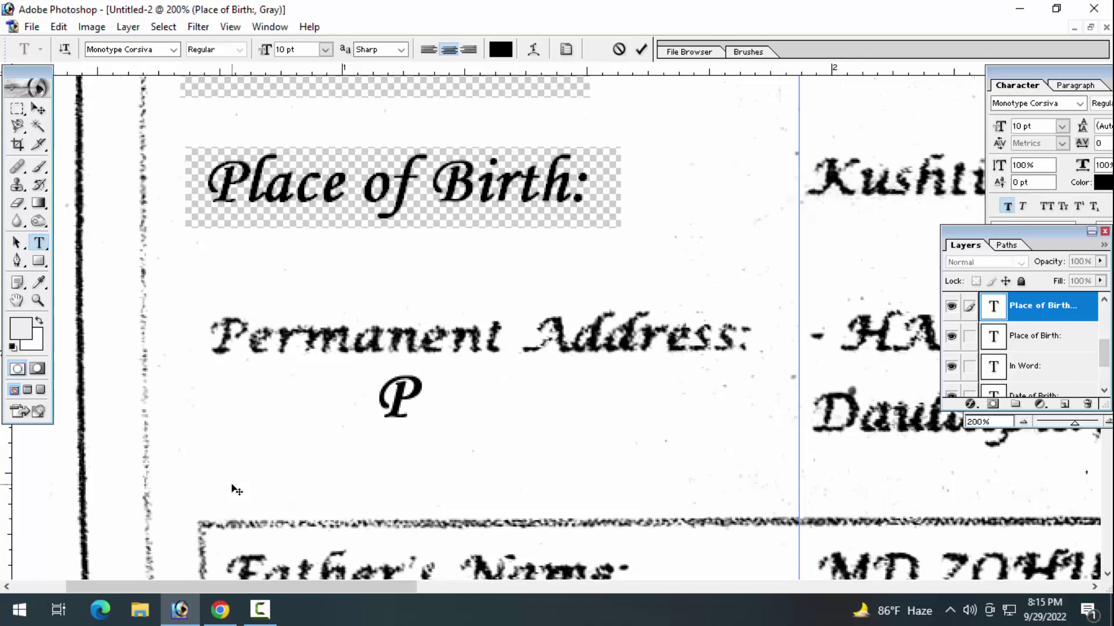
type("er")
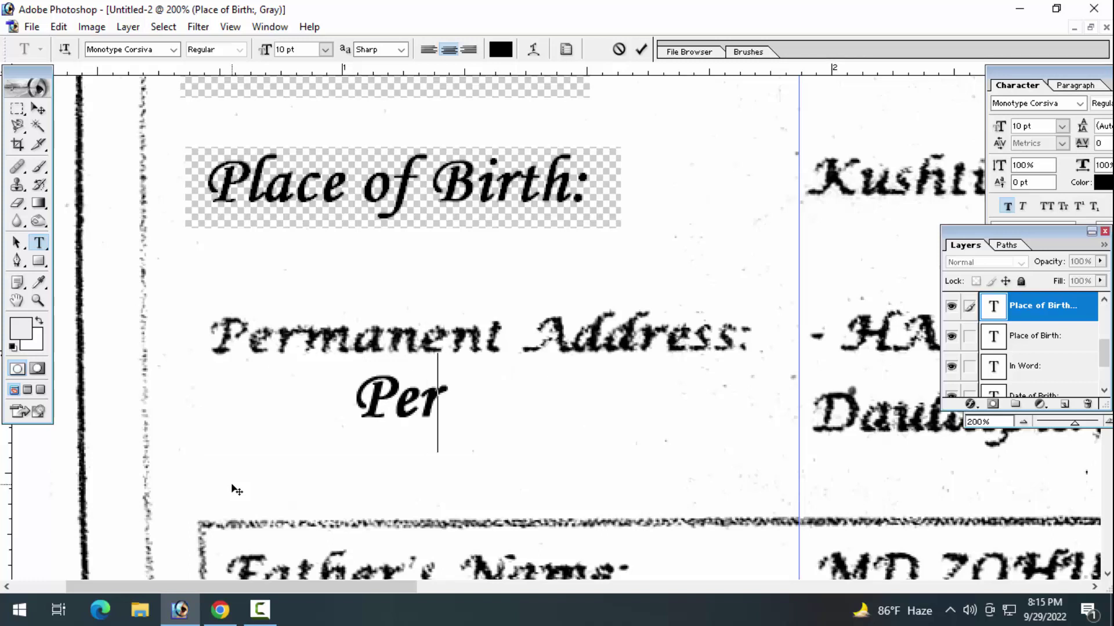
type("mane")
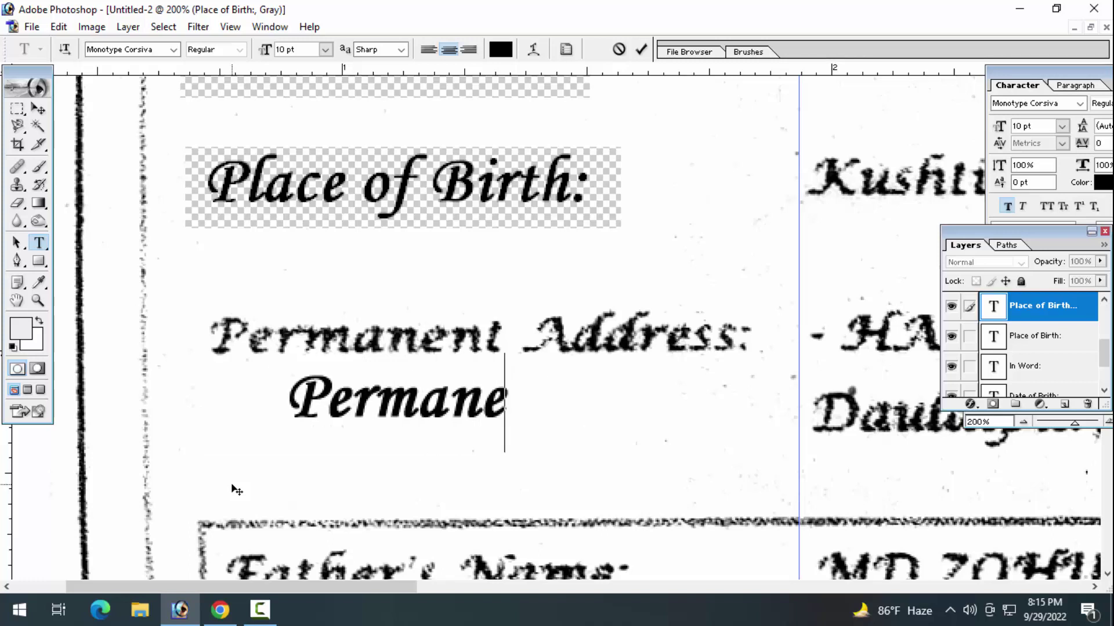
type("nt A")
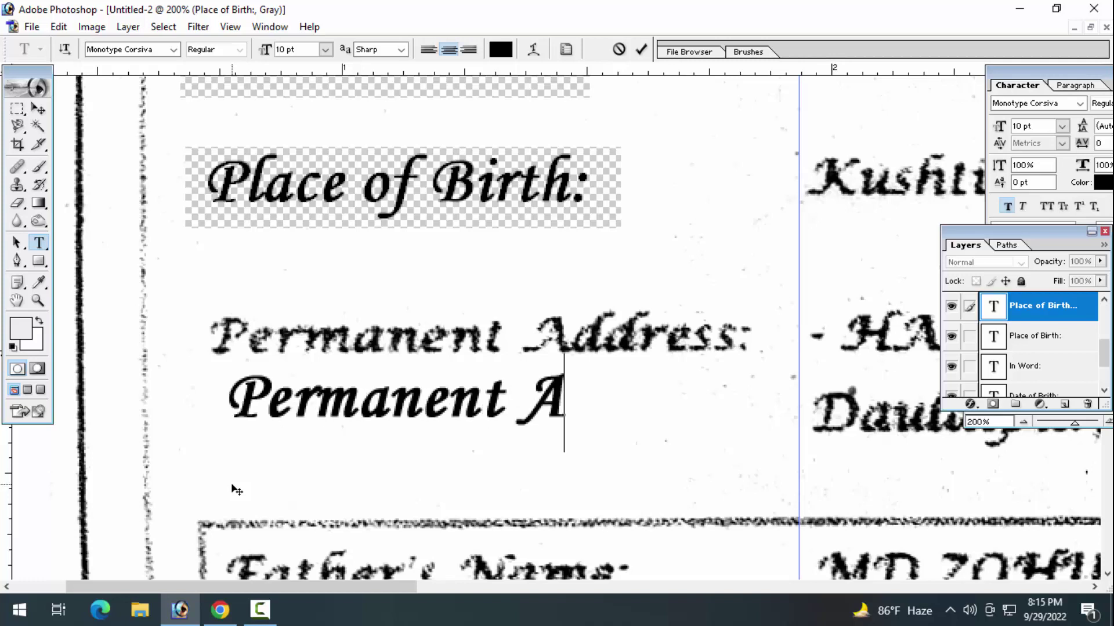
type("ddress")
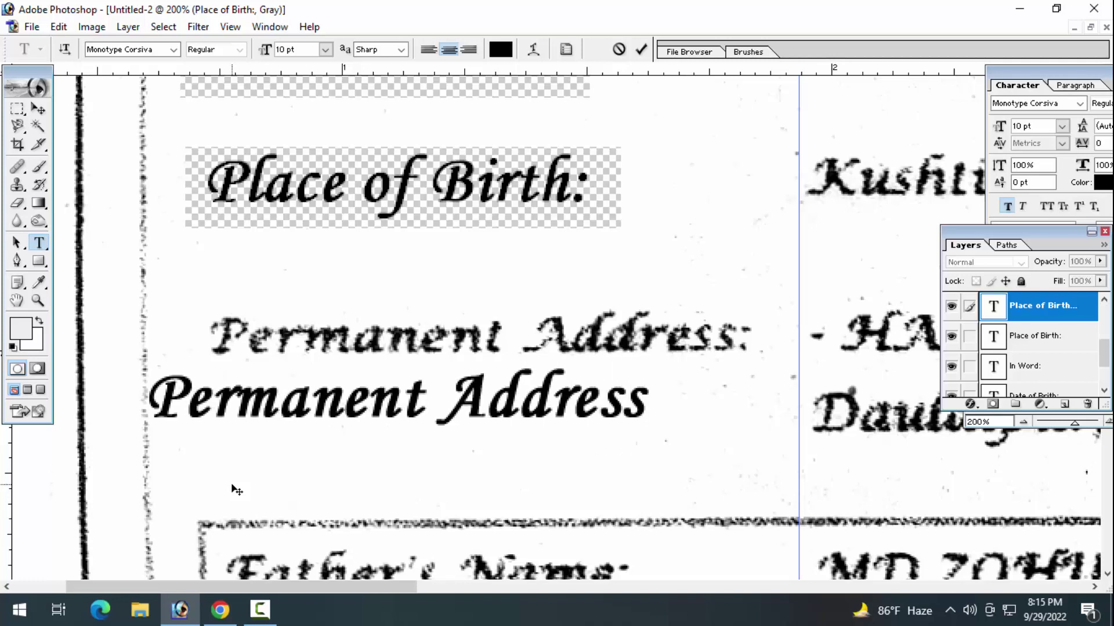
type(":")
key("ctrl+Return")
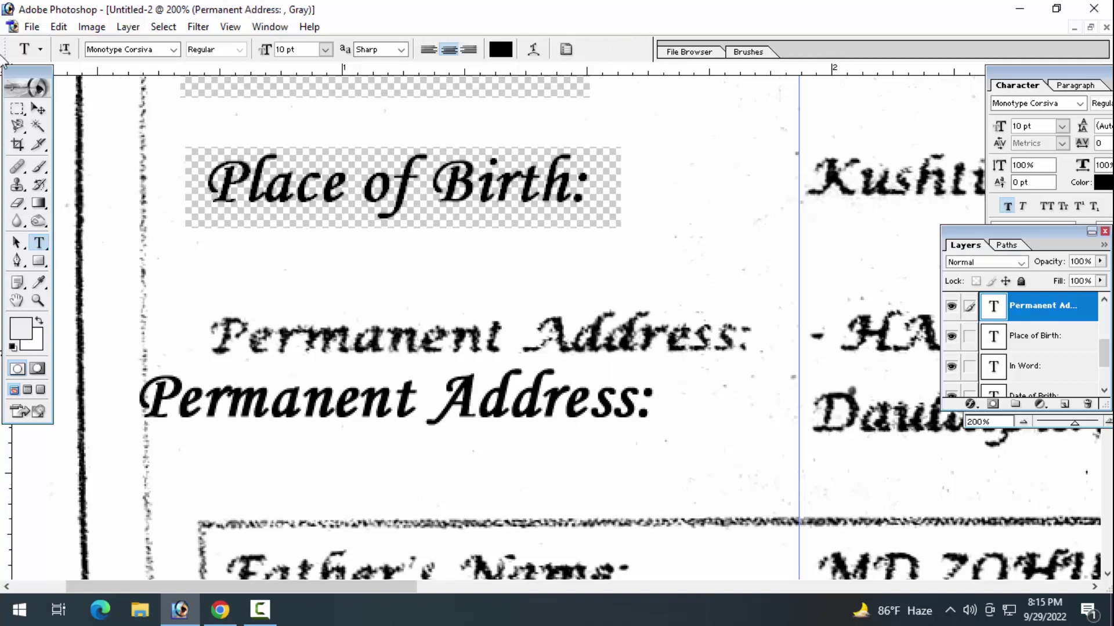
Place 'Permanent Address:' over the printed label and widen it to 105.8%.
left_click(38, 109)
left_click_drag(273, 409, 340, 344)
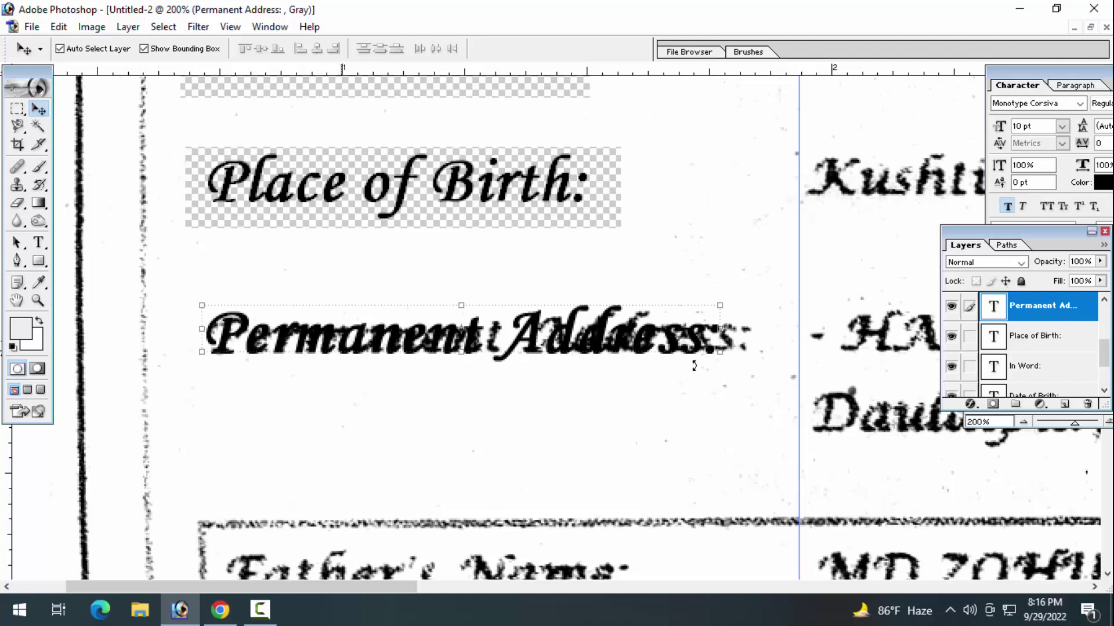
left_click_drag(726, 333, 752, 331)
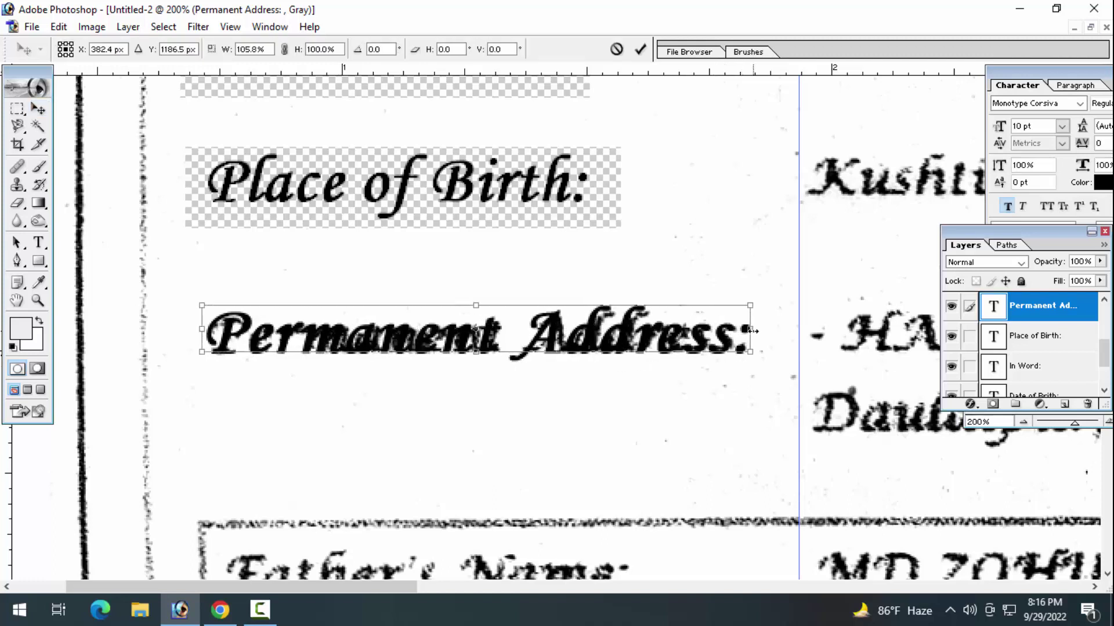
key("Return")
Marquee-delete the printed Permanent Address label from Layer 0 and deselect.
left_click(517, 442)
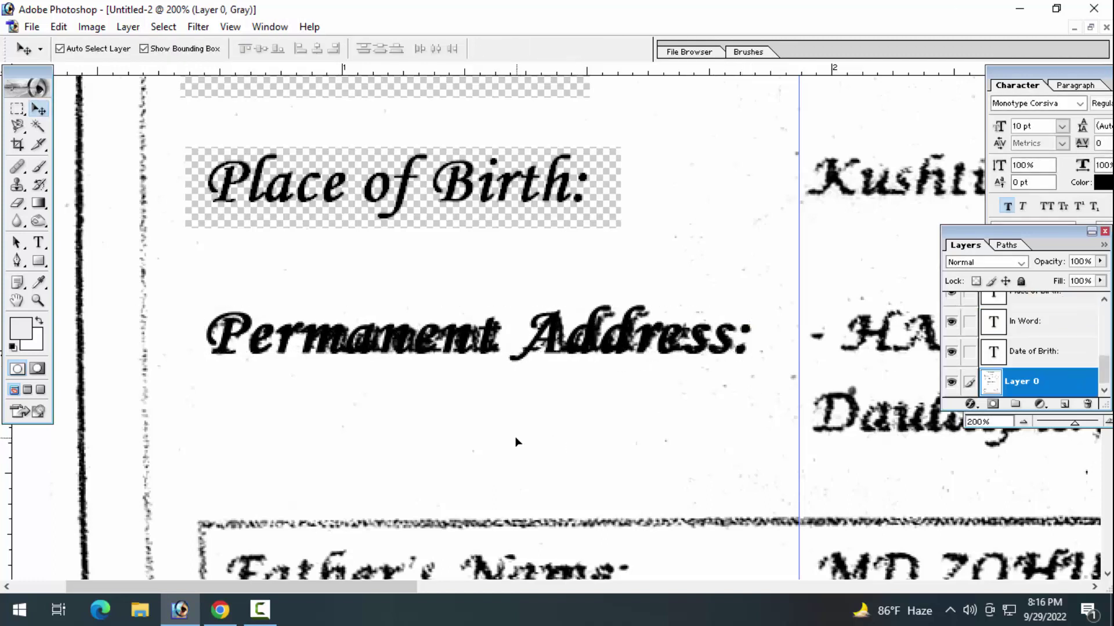
left_click(17, 109)
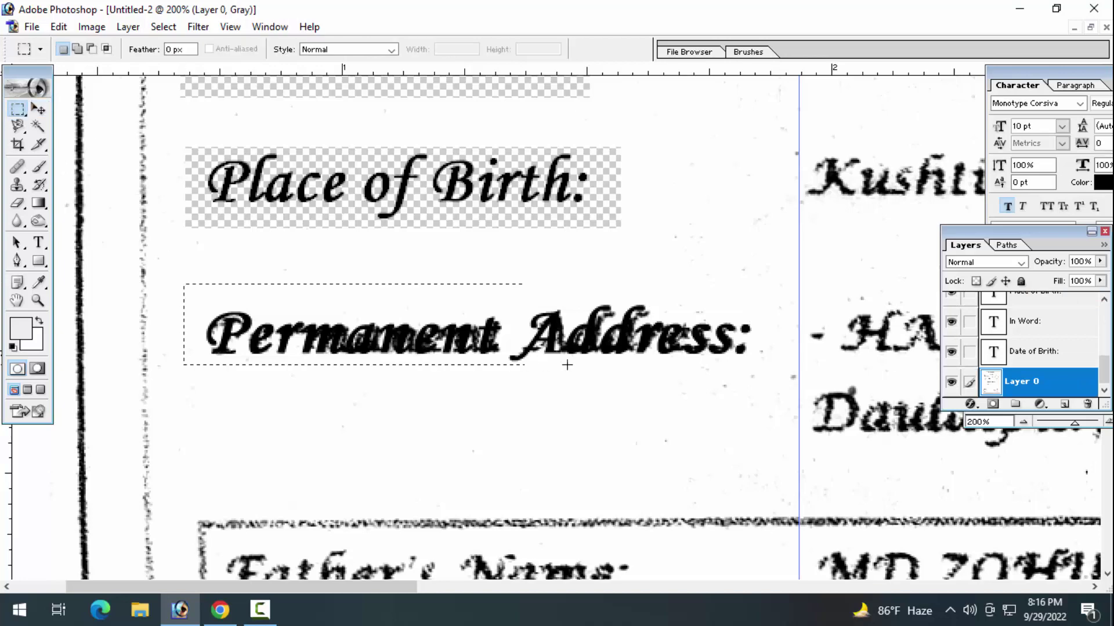
left_click_drag(566, 365, 766, 370)
key("Delete")
key("ctrl+d")
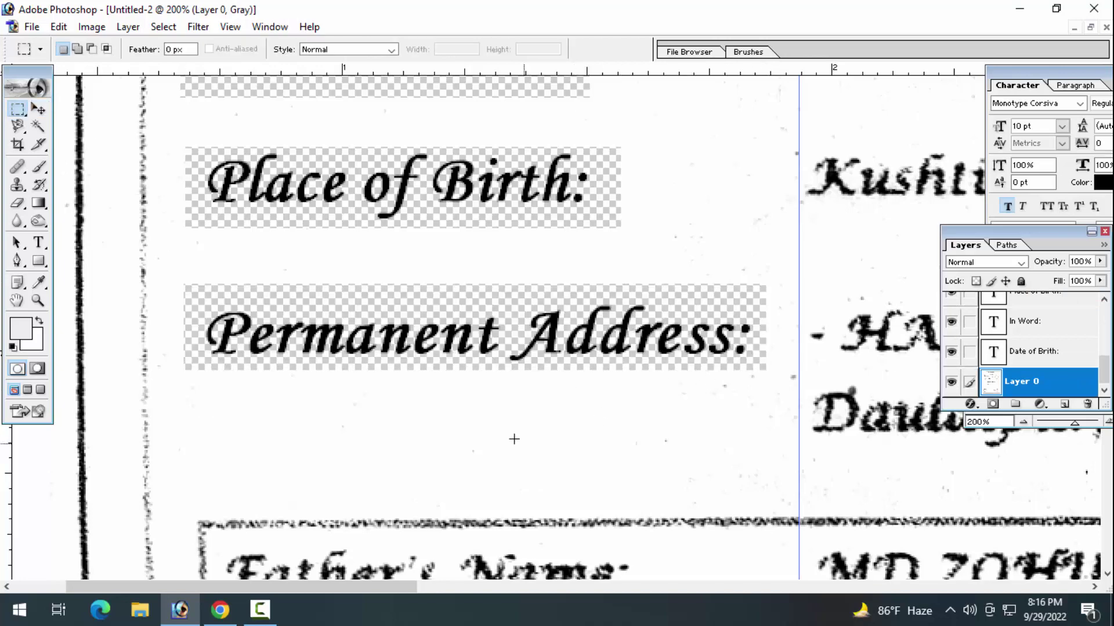
key("ctrl+minus")
key("ctrl+minus")
key("ctrl+minus")
key("ctrl+plus")
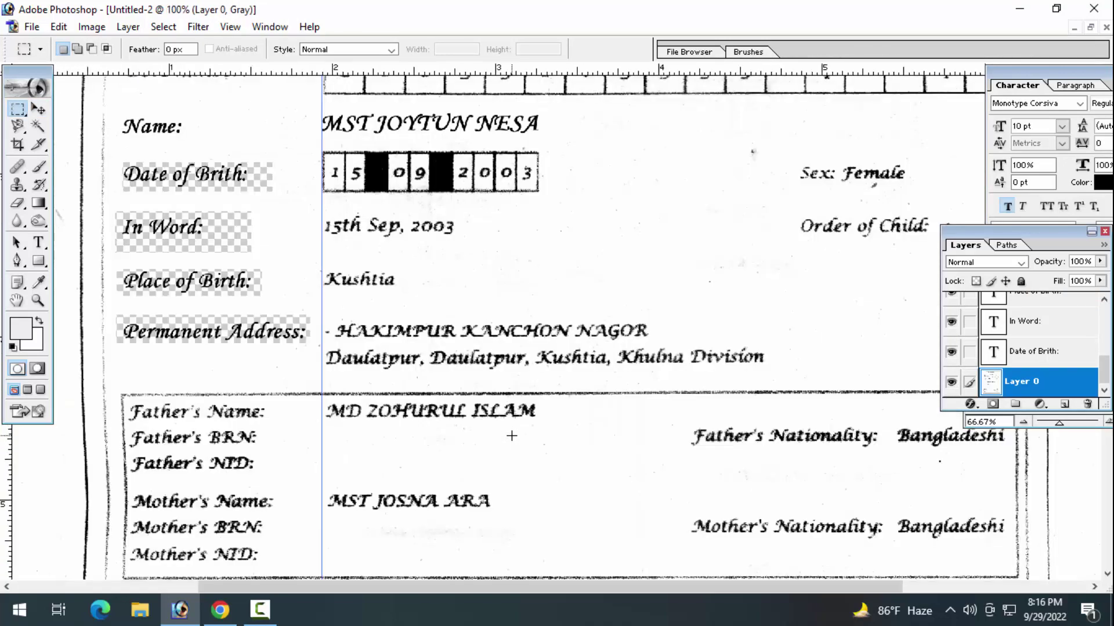
key("ctrl+plus")
Alt-drag a copy of the 'Name:' label up to just under the BR Number line.
left_click_drag(513, 588, 332, 587)
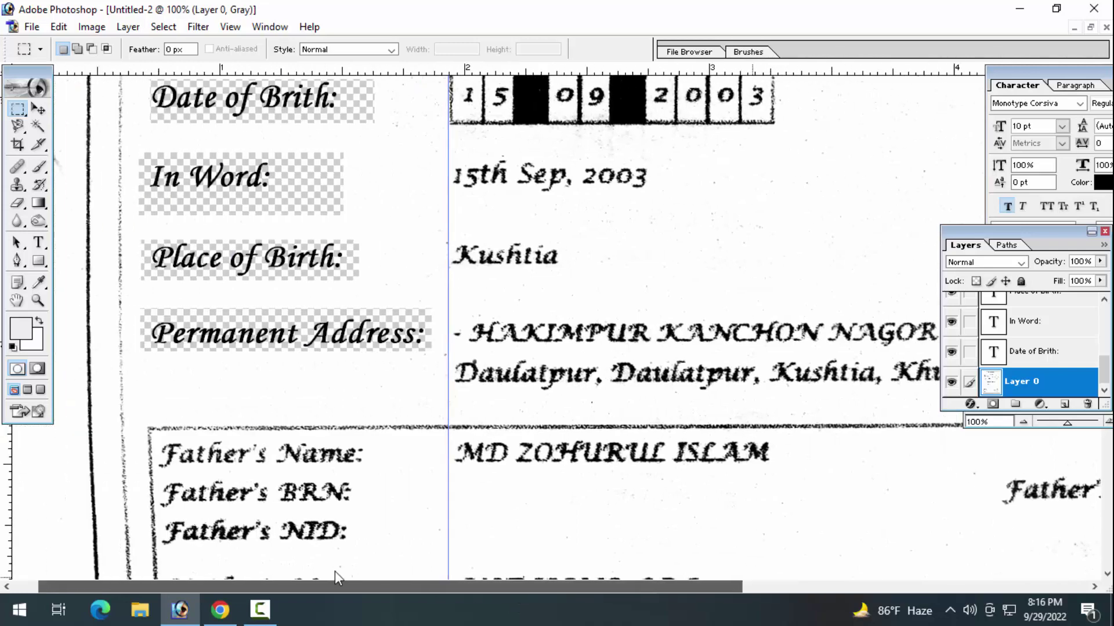
scroll(572, 408, "up", 2)
scroll(571, 408, "up", 2)
scroll(571, 408, "up", 2)
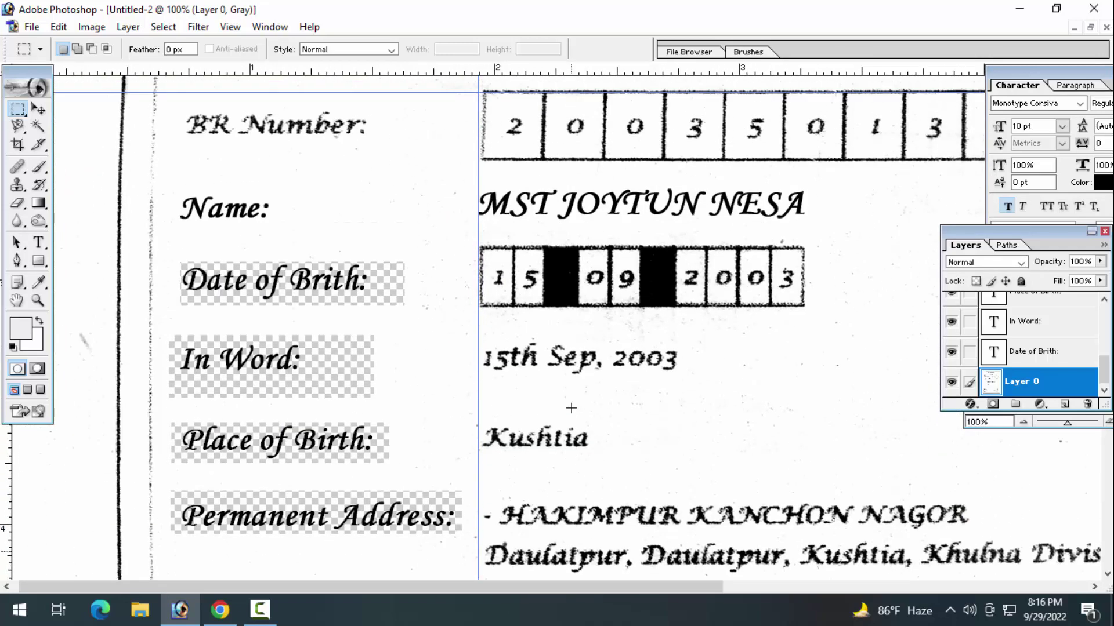
scroll(572, 408, "up", 2)
scroll(571, 408, "up", 2)
scroll(571, 408, "up", 2)
key("ctrl+plus")
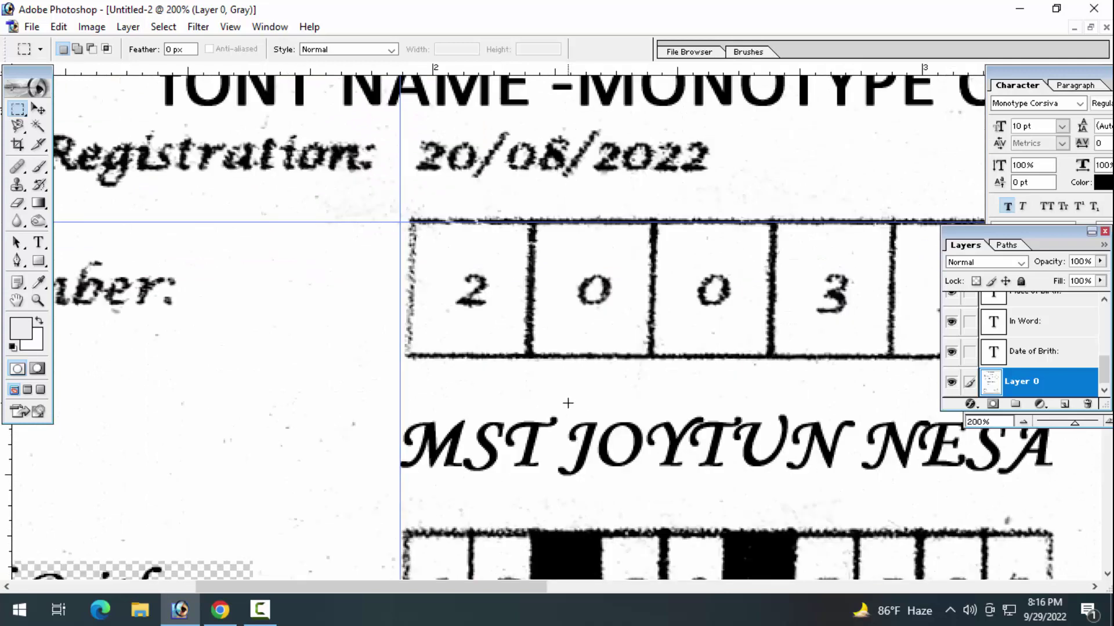
left_click_drag(456, 587, 339, 587)
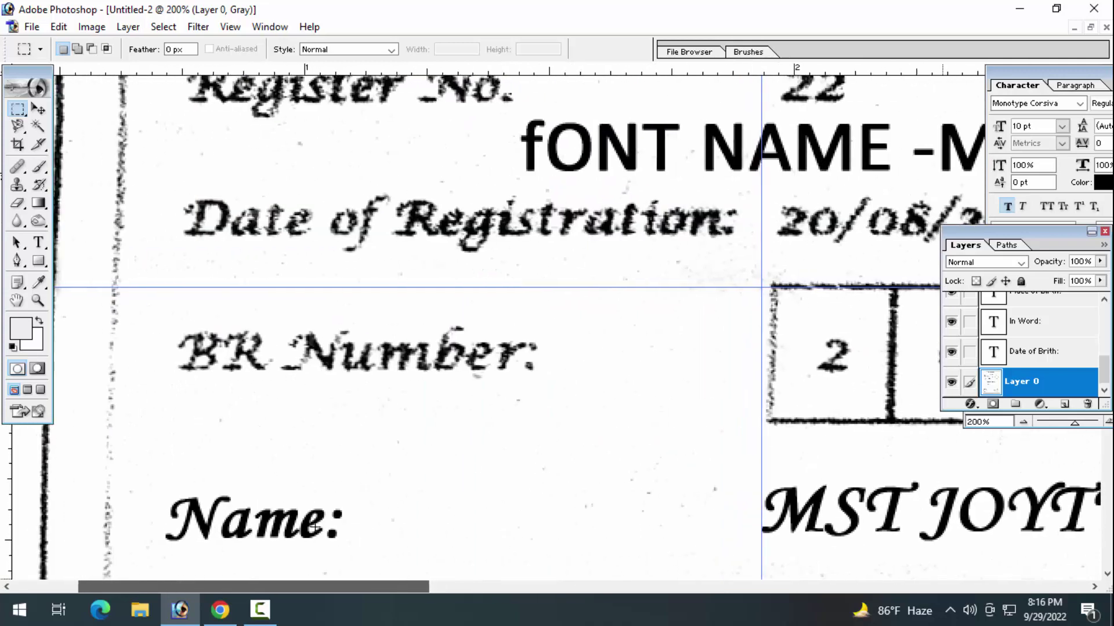
scroll(557, 325, "down", 2)
left_click(39, 242)
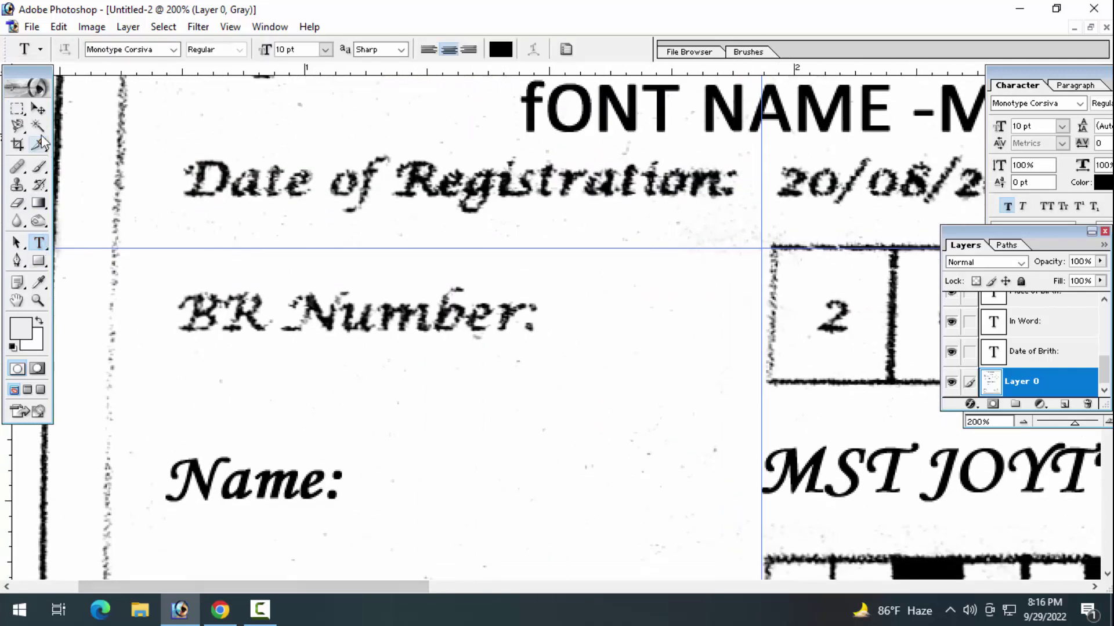
left_click(38, 108)
left_click_drag(247, 486, 247, 384)
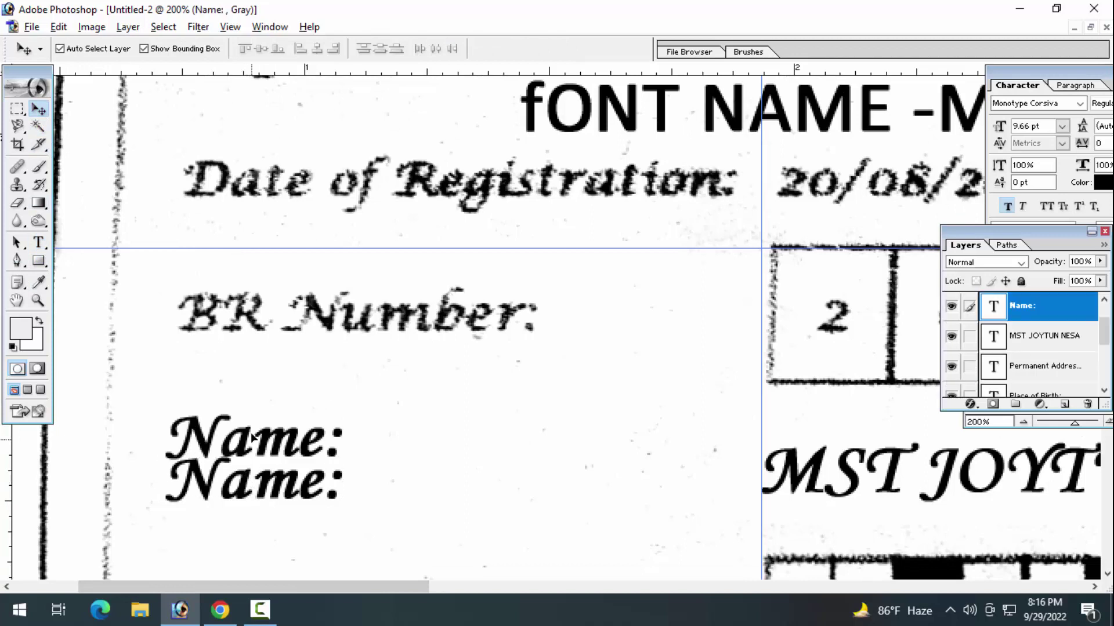
Retype the copied label as 'BR Number:'.
left_click(38, 243)
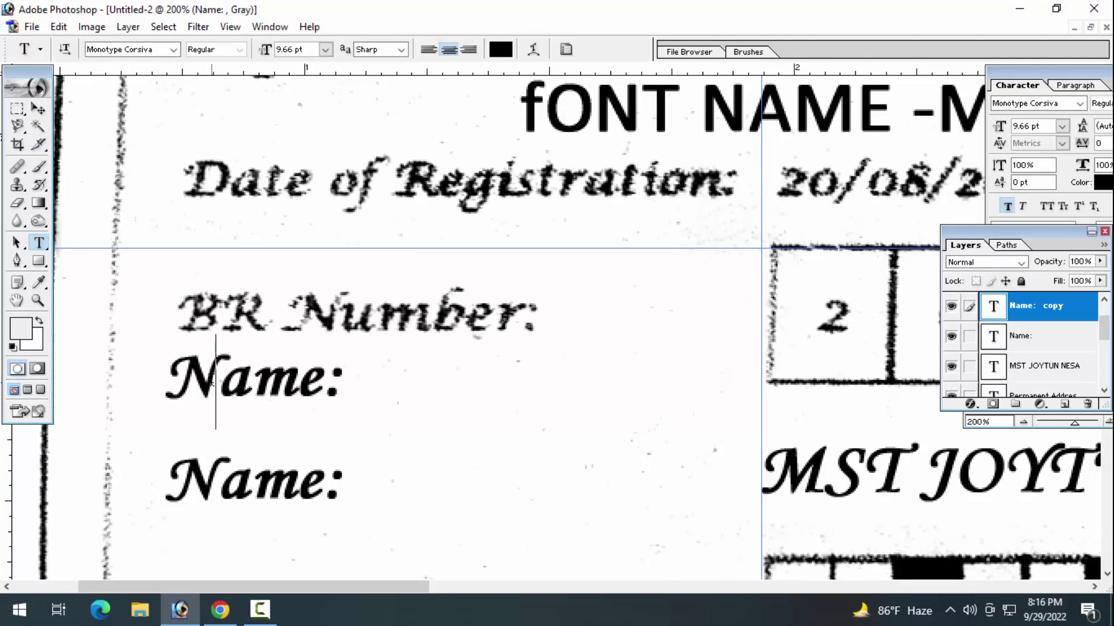
double_click(210, 377)
type("B")
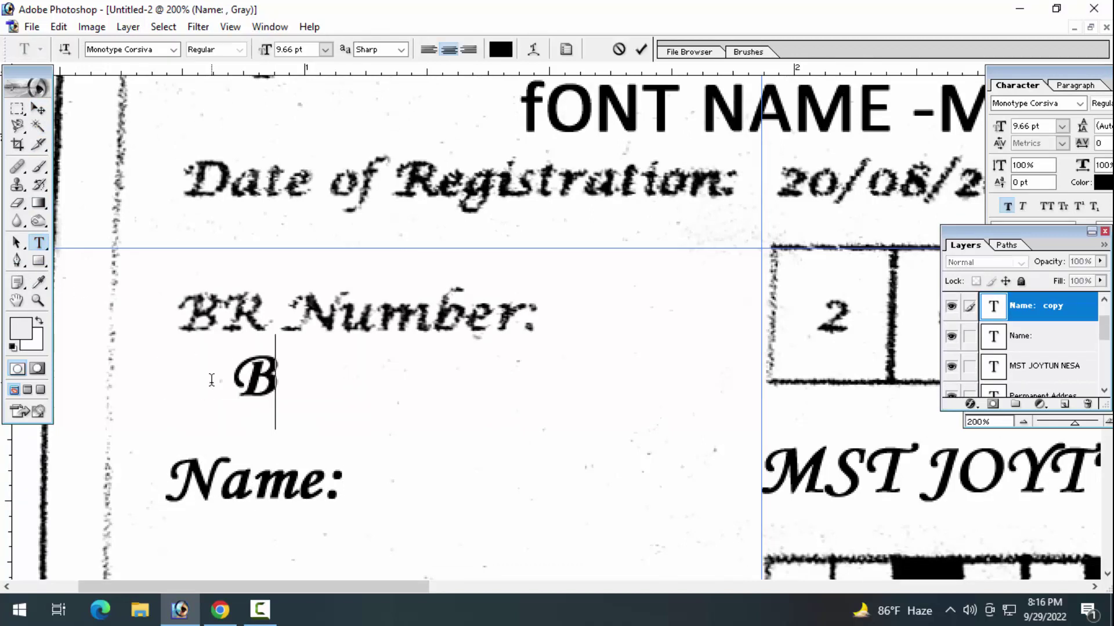
type("R Num")
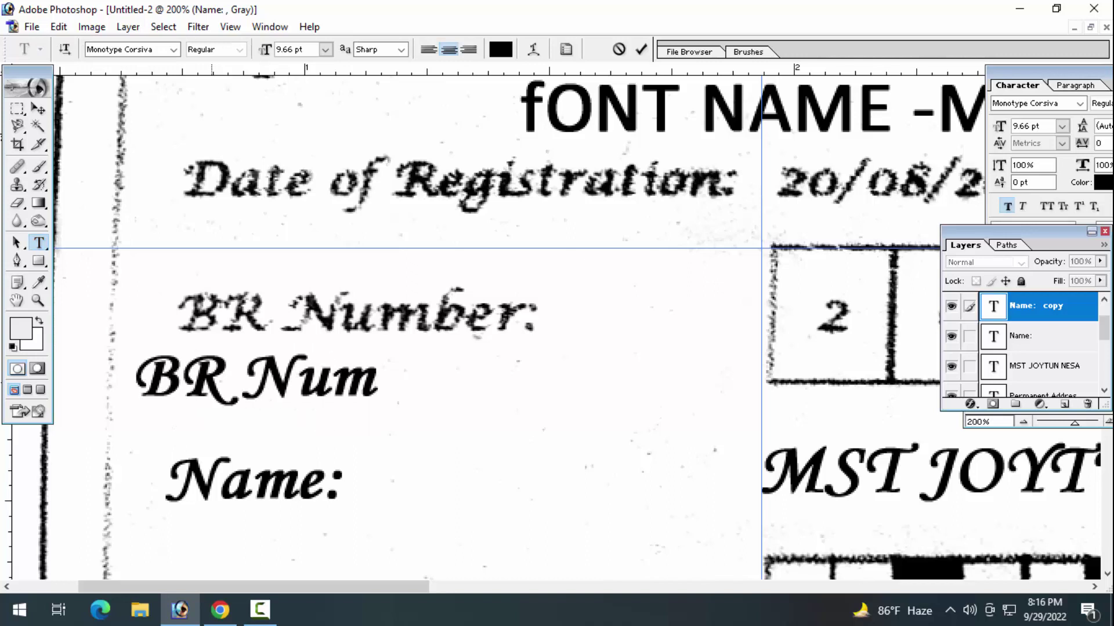
type("ber:")
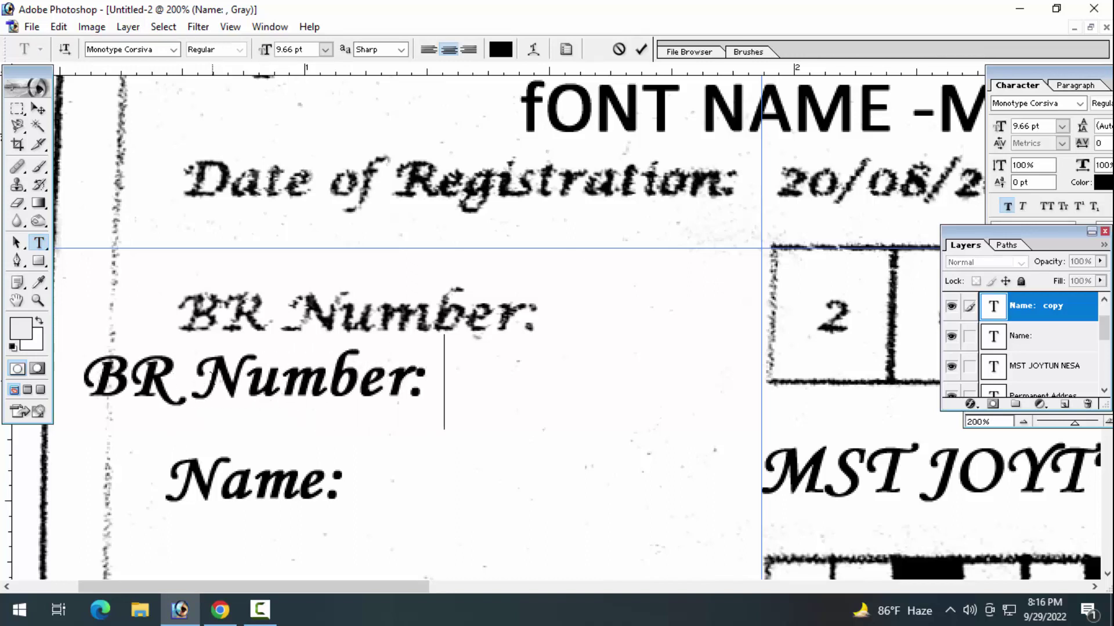
key("ctrl+Return")
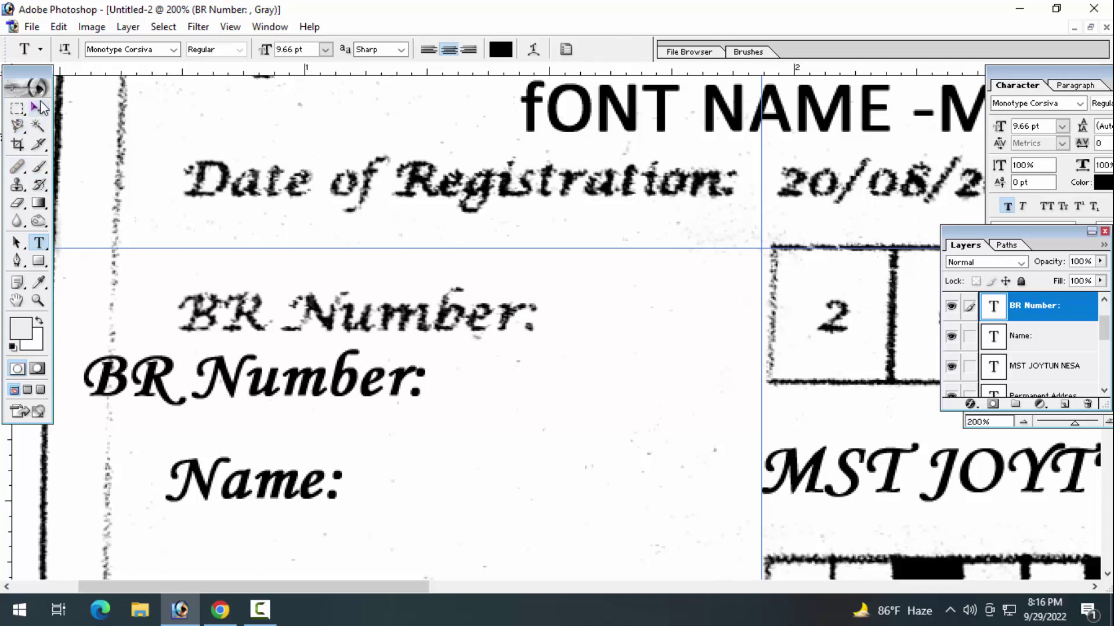
Position 'BR Number:' over the printed label and stretch it to 104.7% width.
left_click(38, 108)
left_click_drag(157, 388, 252, 321)
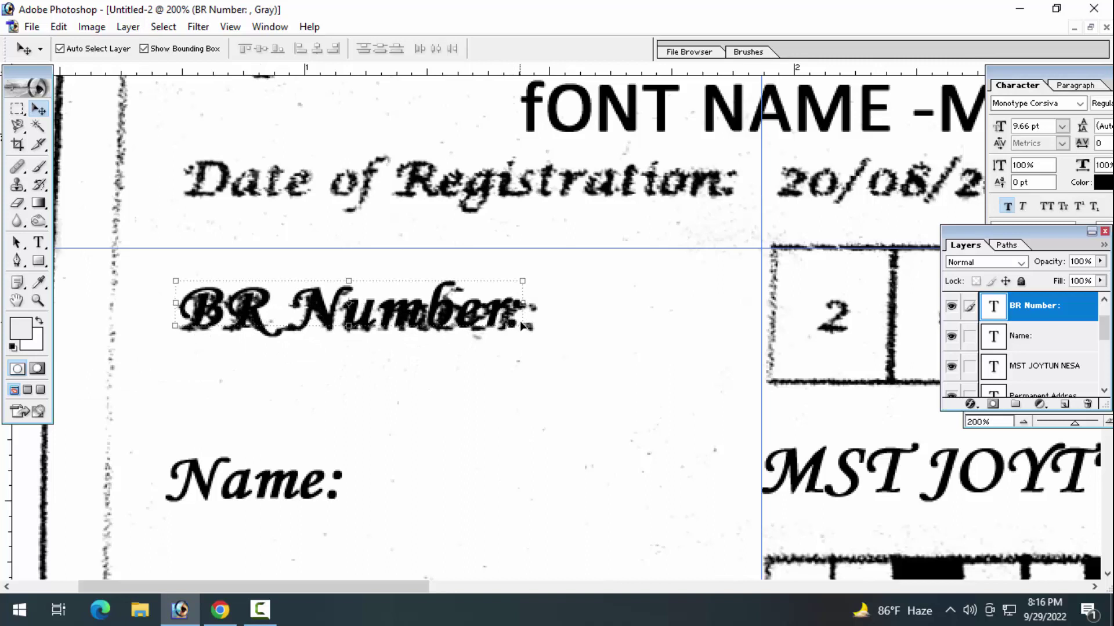
left_click_drag(525, 302, 539, 312)
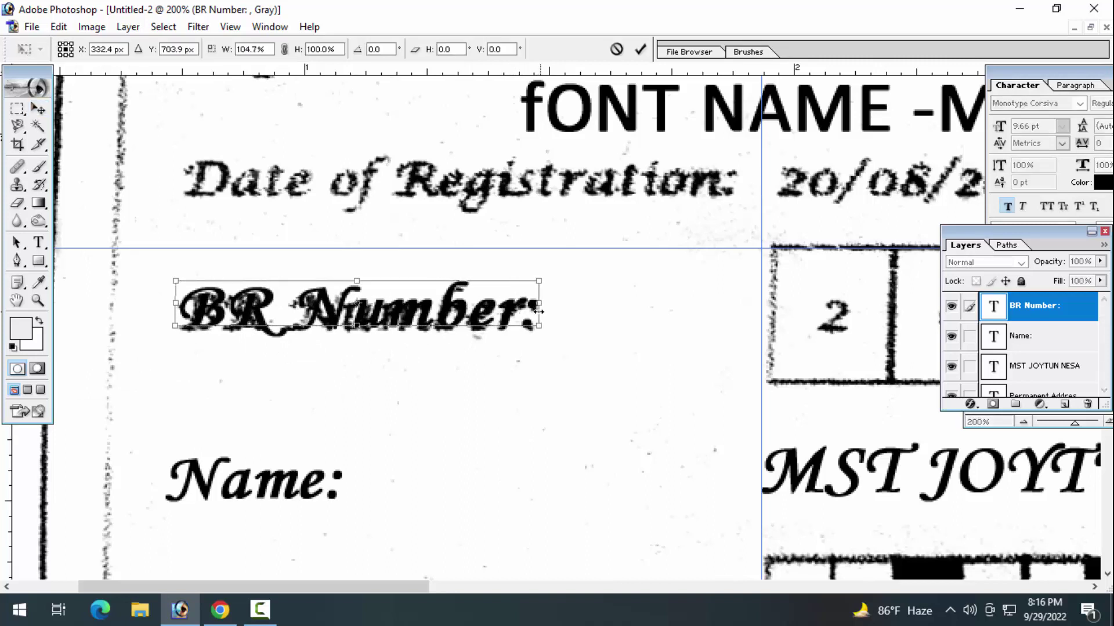
key("Return")
Marquee-delete the scanned BR Number label pixels from Layer 0.
left_click(116, 232)
left_click(17, 108)
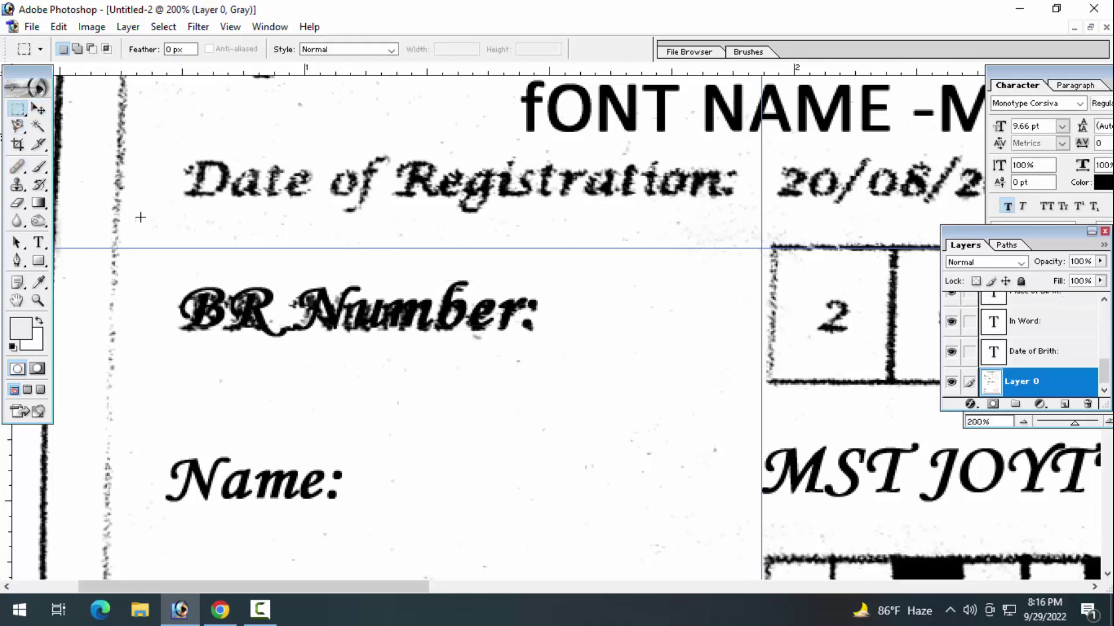
left_click_drag(162, 264, 600, 362)
key("Delete")
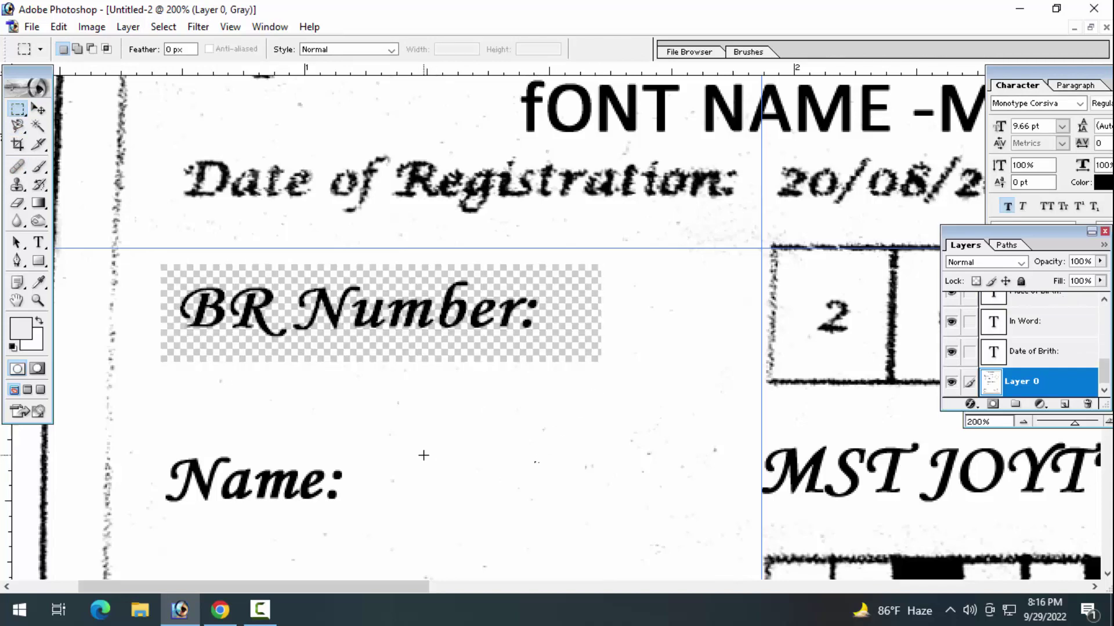
key("ctrl+minus")
key("ctrl+minus")
key("ctrl+plus")
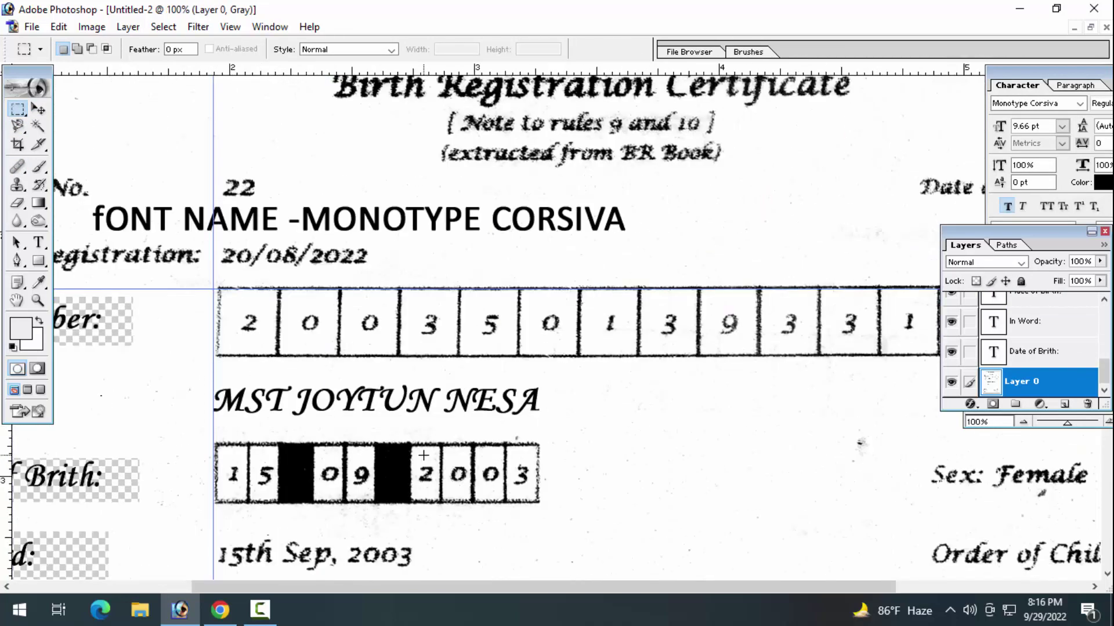
Zoom to 200% on the Father's rows and duplicate the Permanent Address: label just below it.
scroll(423, 455, "down", 1)
scroll(422, 452, "down", 1)
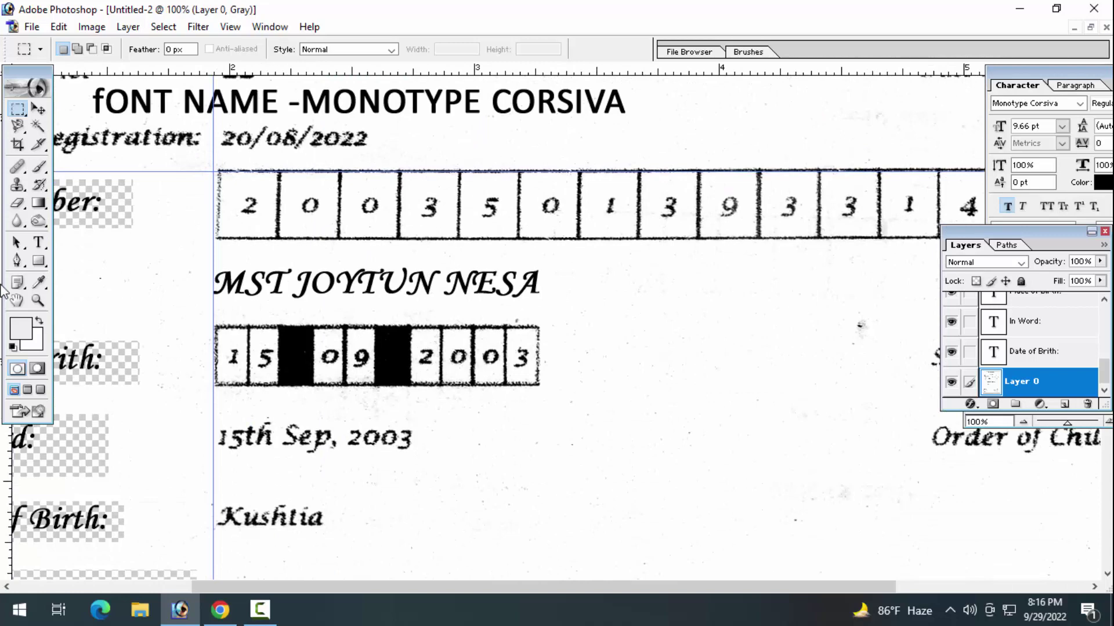
left_click(17, 300)
mouse_move(412, 515)
left_mouse_down()
mouse_move(685, 368)
mouse_move(684, 136)
left_mouse_up()
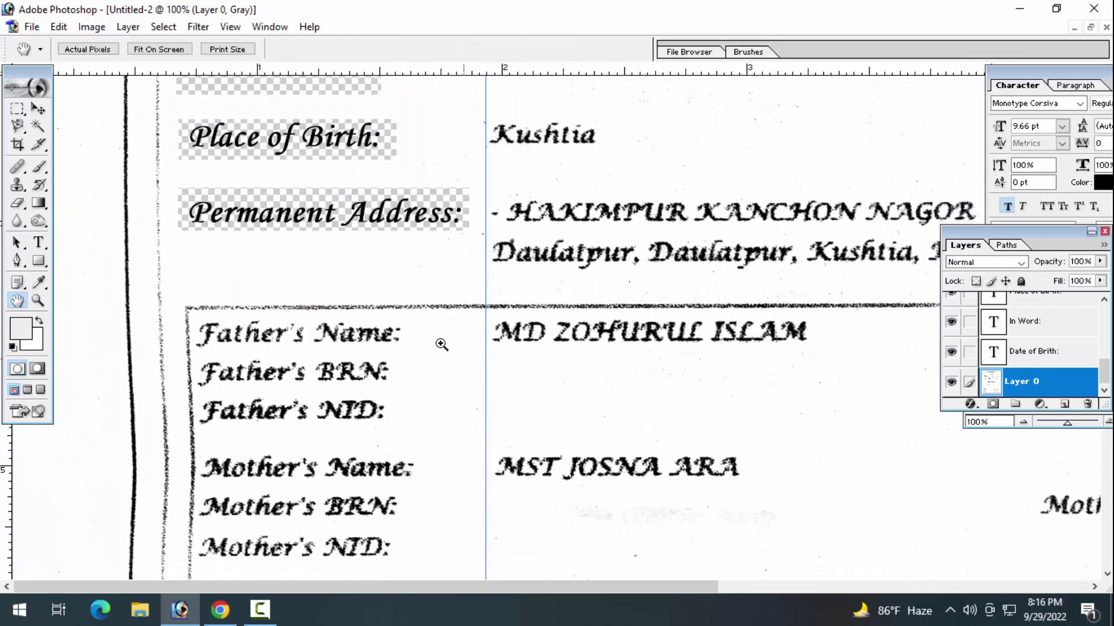
left_click(441, 345, "ctrl")
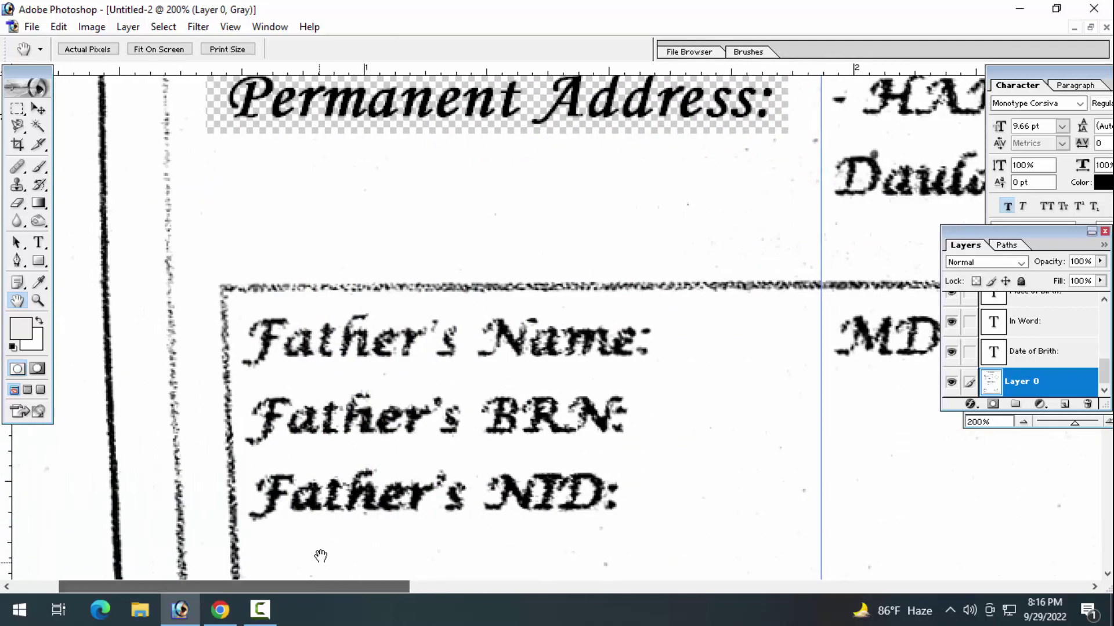
left_click_drag(465, 584, 332, 583)
scroll(332, 522, "up", 1)
left_click(34, 109)
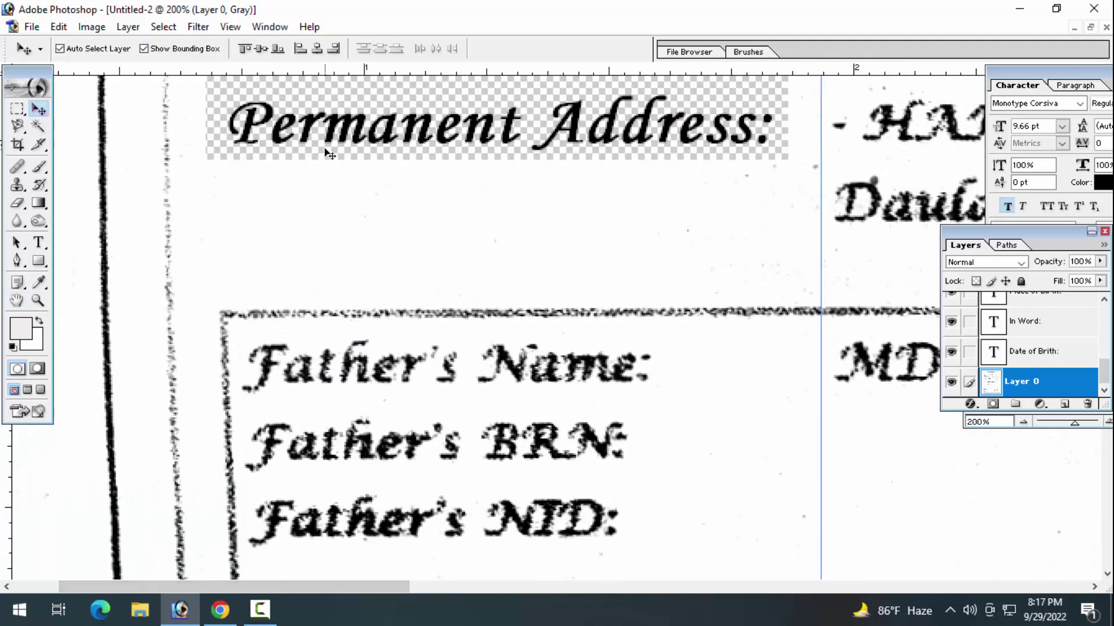
left_click(283, 139)
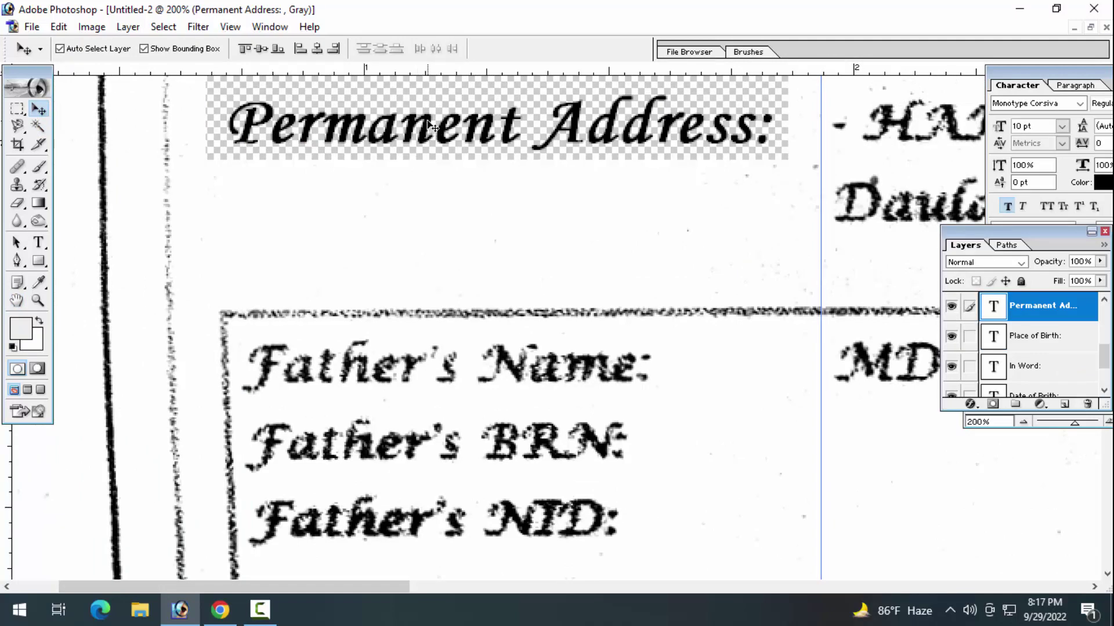
left_click_drag(432, 127, 437, 266)
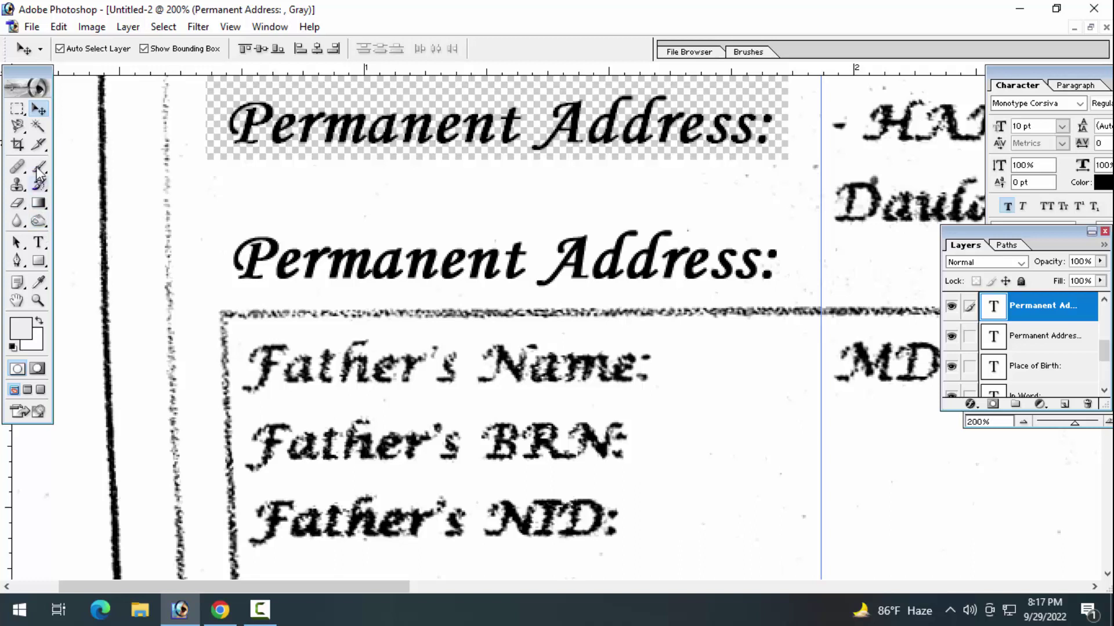
Retype the copied label as "Father's Name:".
left_click(41, 243)
left_click(367, 264)
key("ctrl+a")
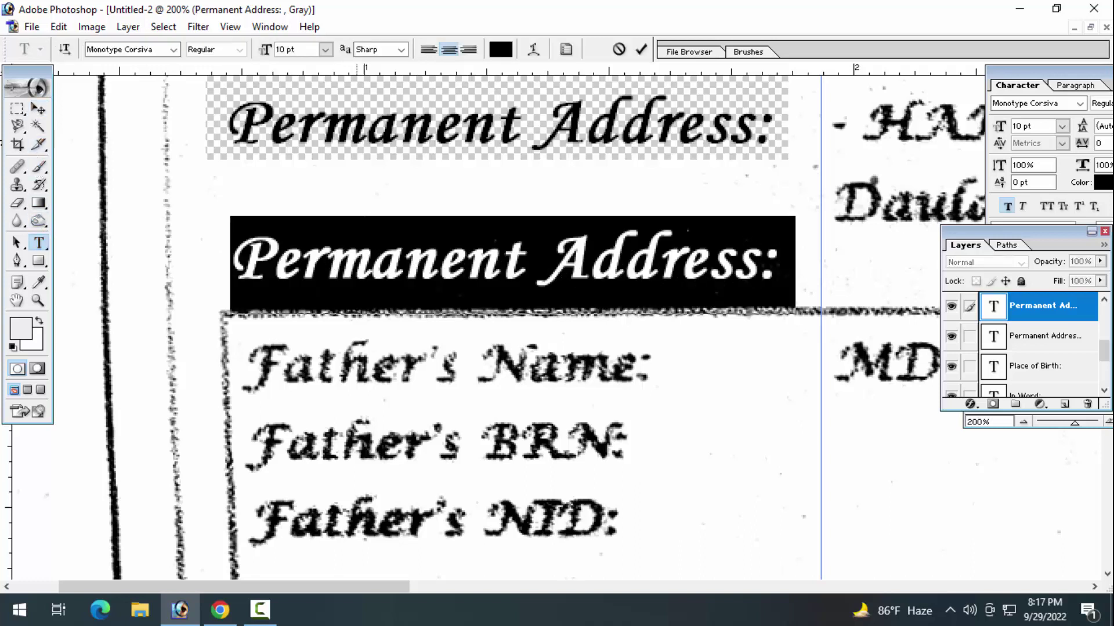
type("Father")
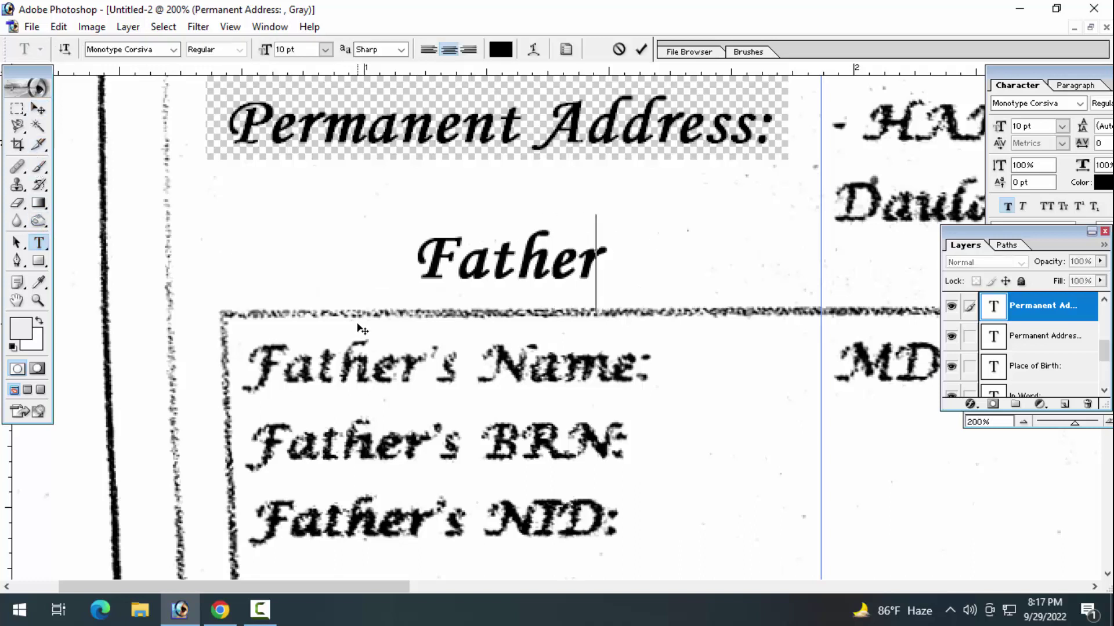
type(";")
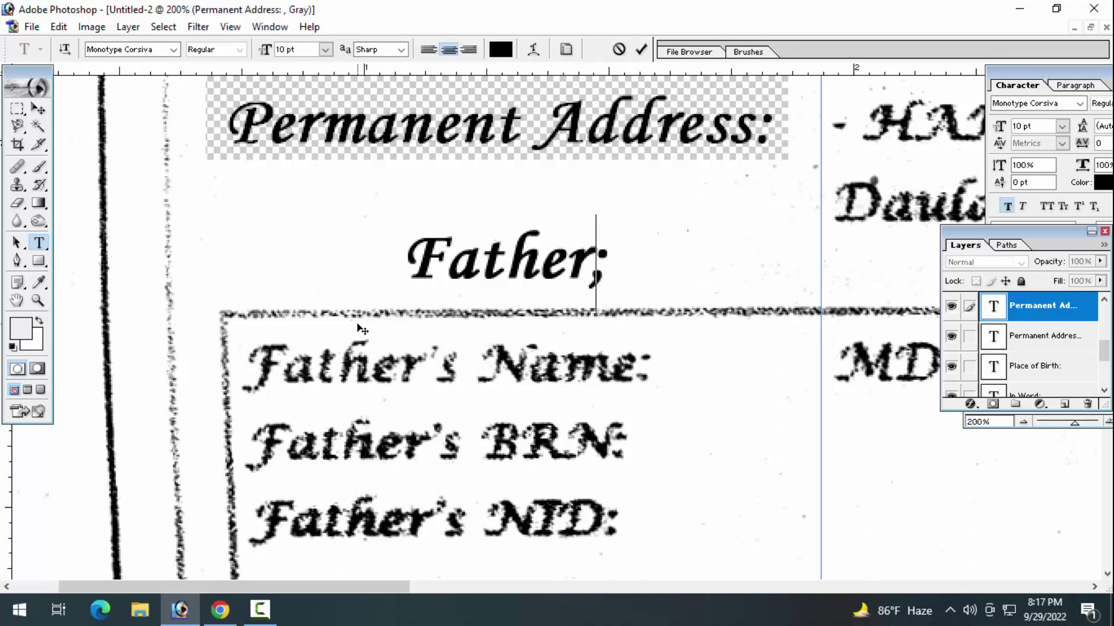
key("BackSpace")
type("'s")
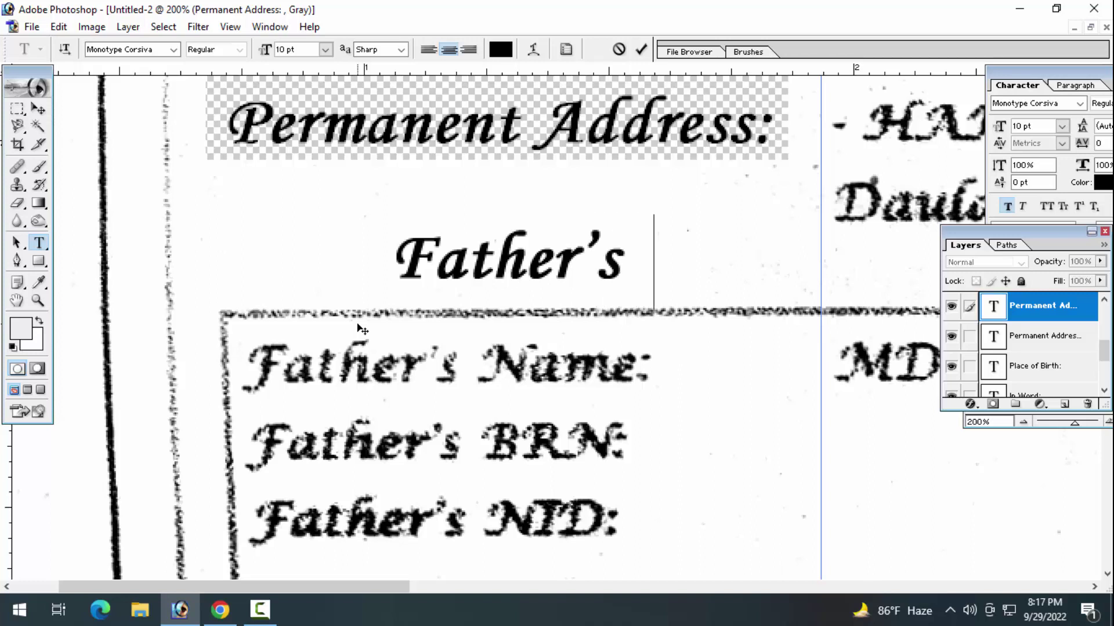
type(" Name")
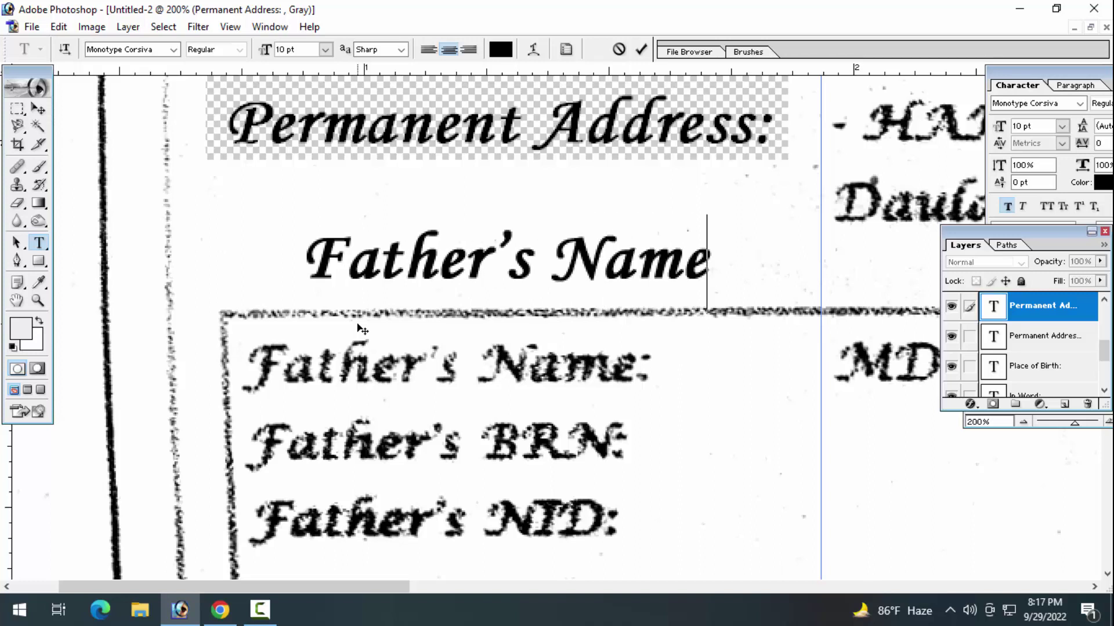
type(":")
key("ctrl+Return")
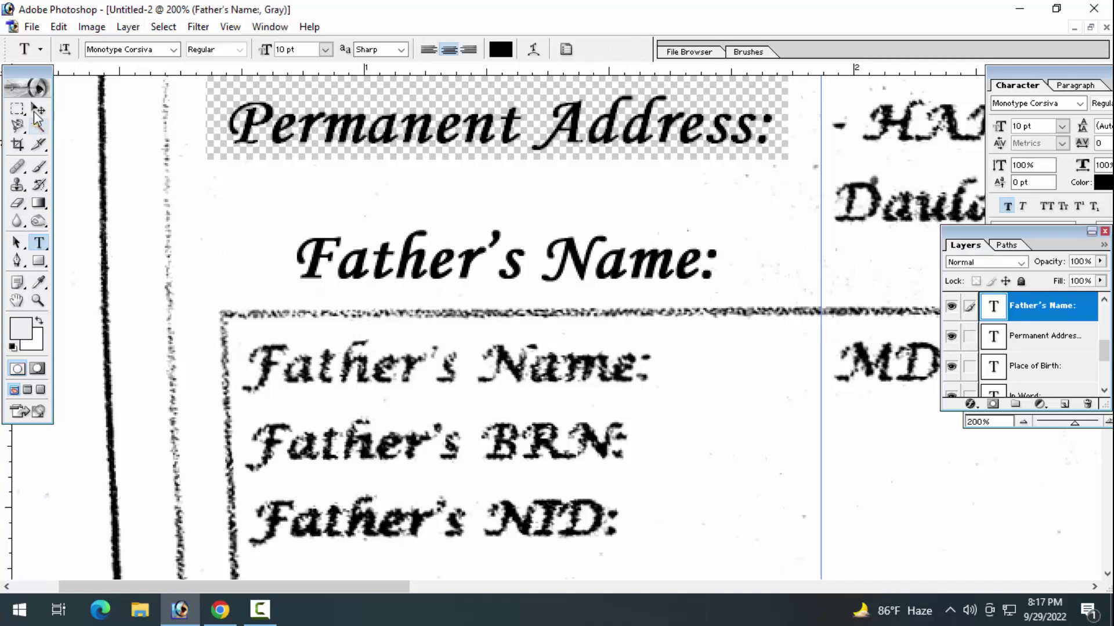
Move the Father's Name: label onto the scanned Father's Name: line and align it.
left_click(38, 110)
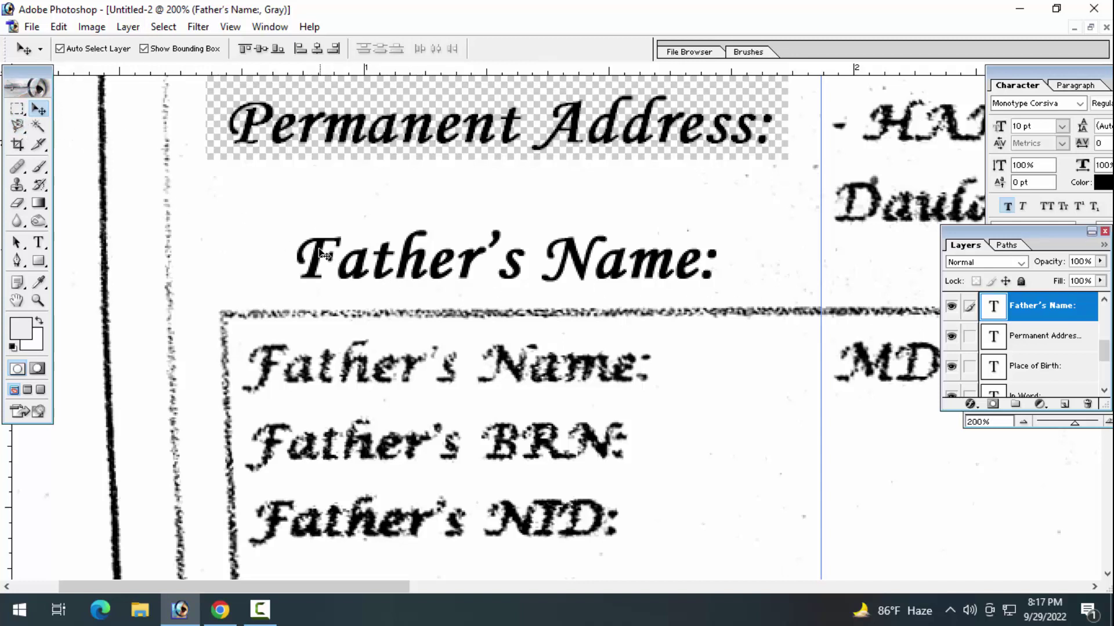
left_click_drag(316, 263, 264, 360)
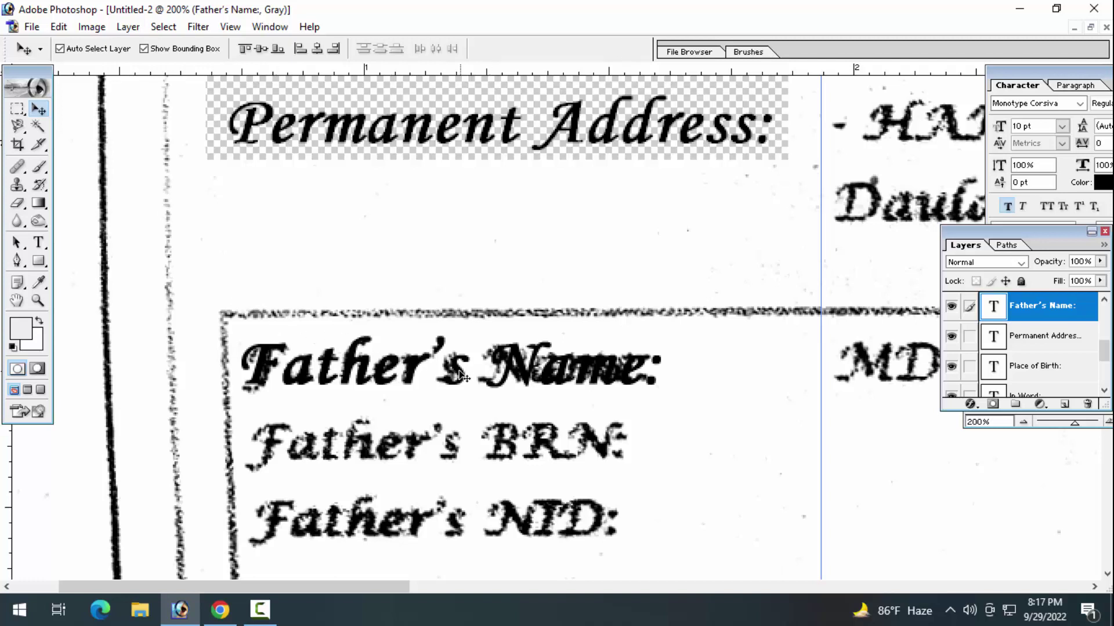
key("Left")
key("Left")
key("Left")
key("Left")
key("Left")
key("Left")
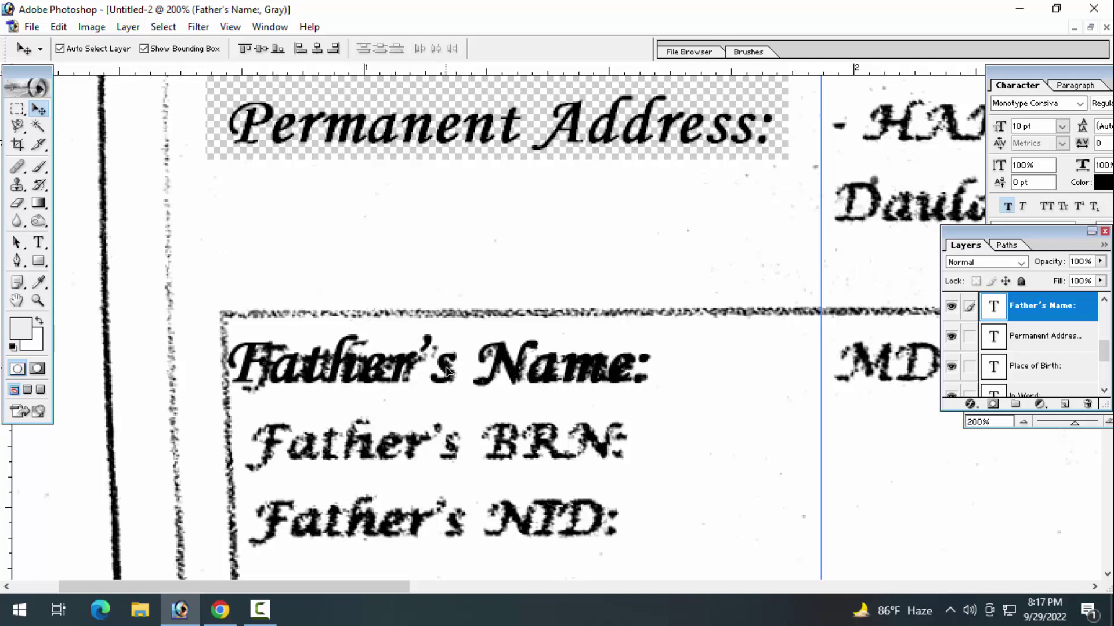
key("Left")
left_click_drag(449, 371, 455, 374)
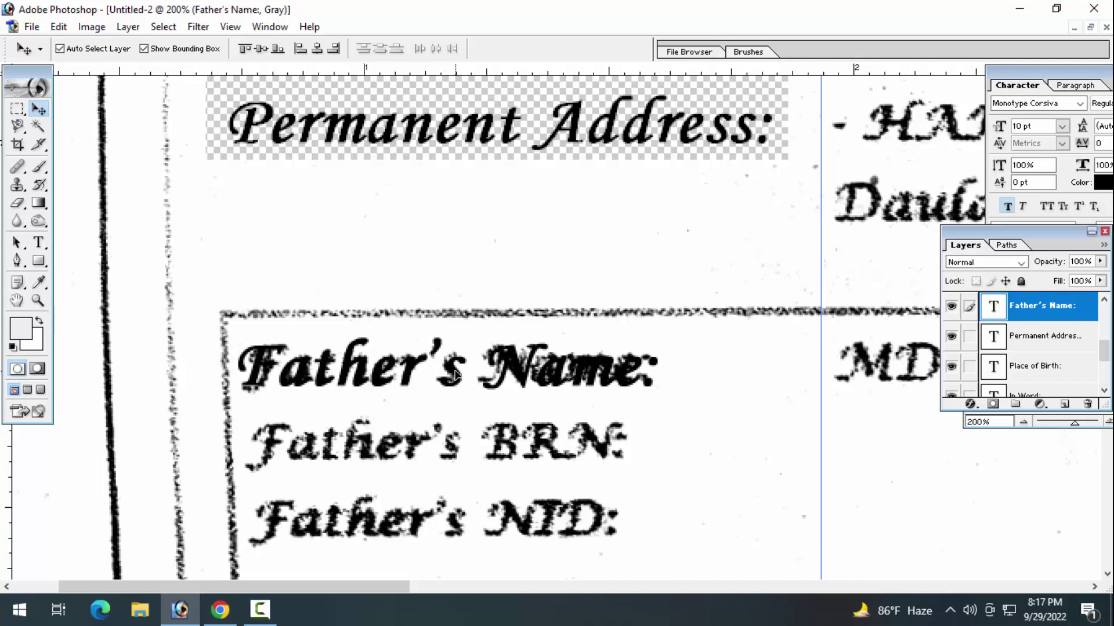
Cut the scanned Father's Name: pixels out of Layer 0 beneath the new label.
left_click(675, 419)
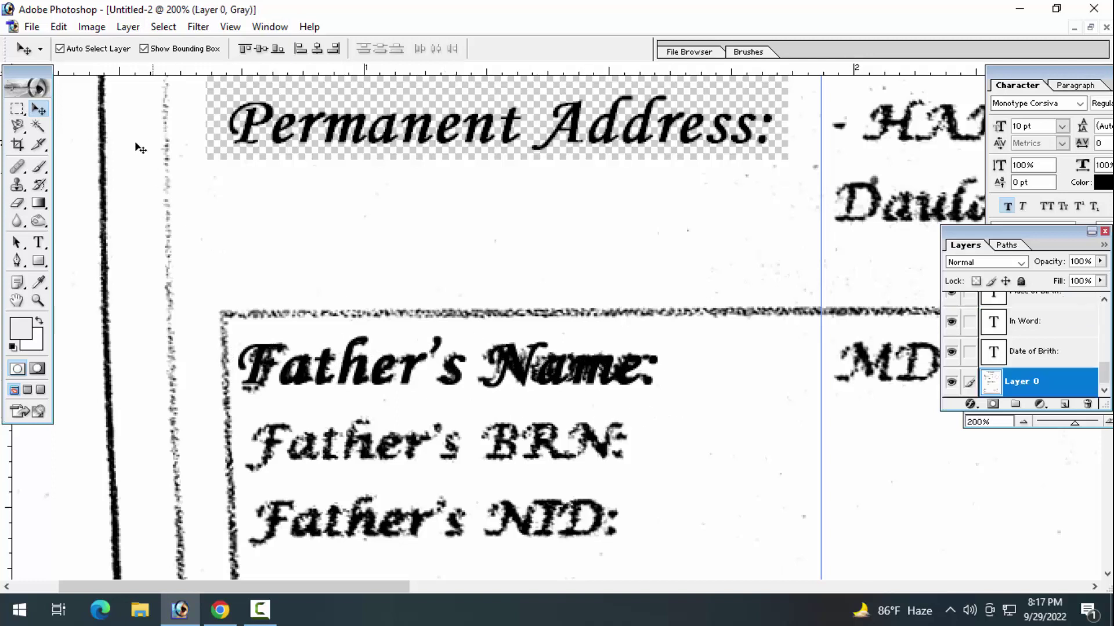
key("m")
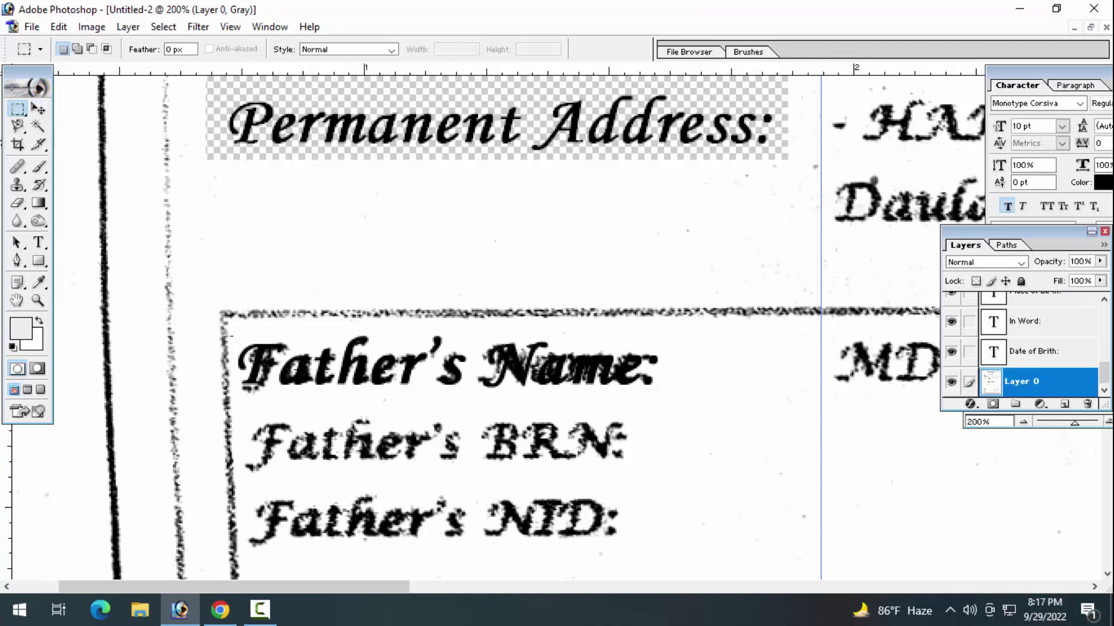
left_click_drag(237, 335, 688, 405)
key("ctrl+x")
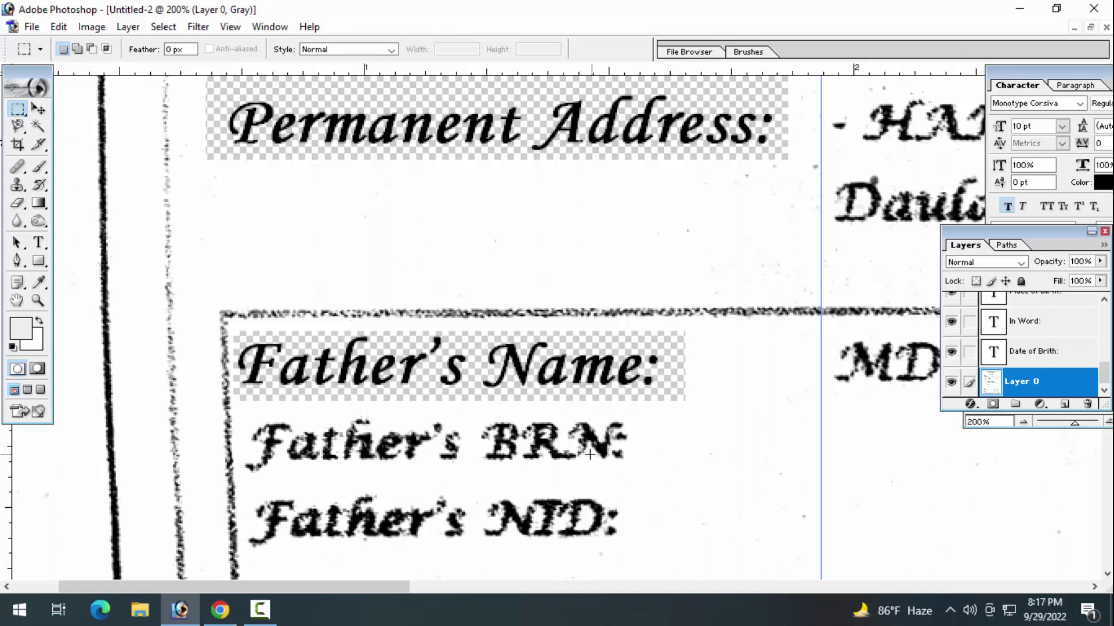
scroll(589, 455, "down", 3)
Duplicate the Father's Name: label onto the BRN line and retype it as "Father's BRN:".
left_click(39, 109)
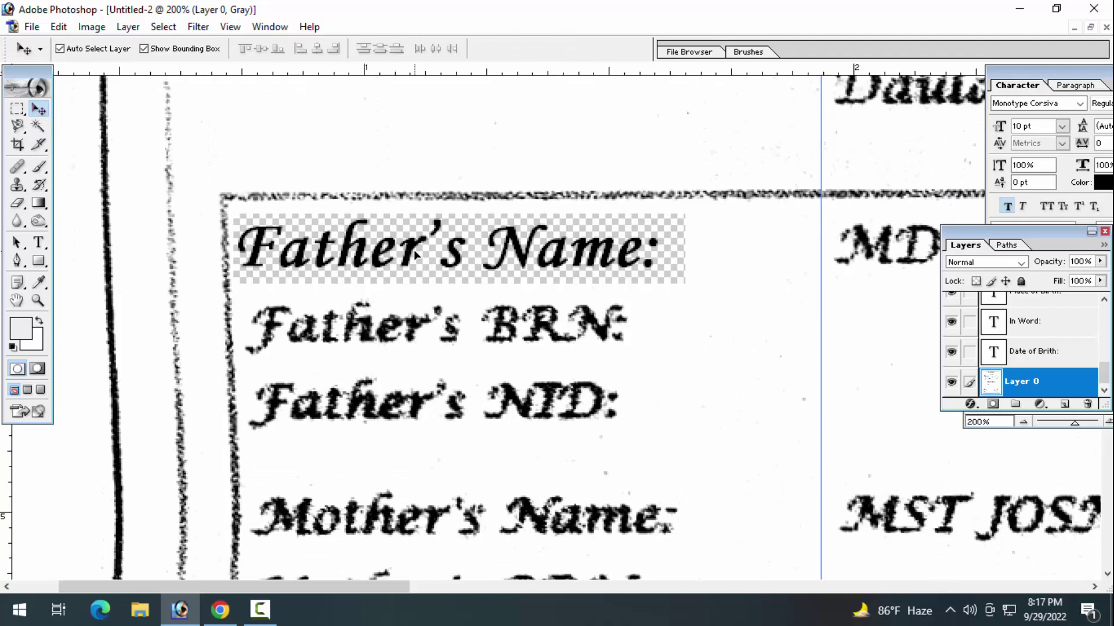
left_click_drag(415, 255, 400, 332)
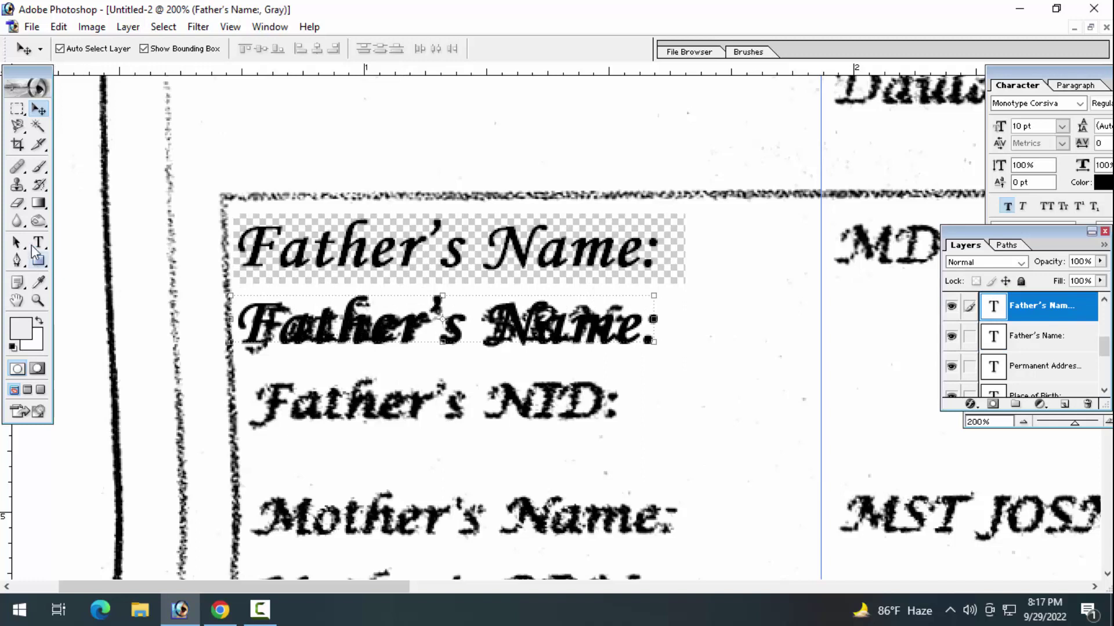
left_click(39, 243)
left_click(510, 345)
double_click(513, 337)
key("BackSpace")
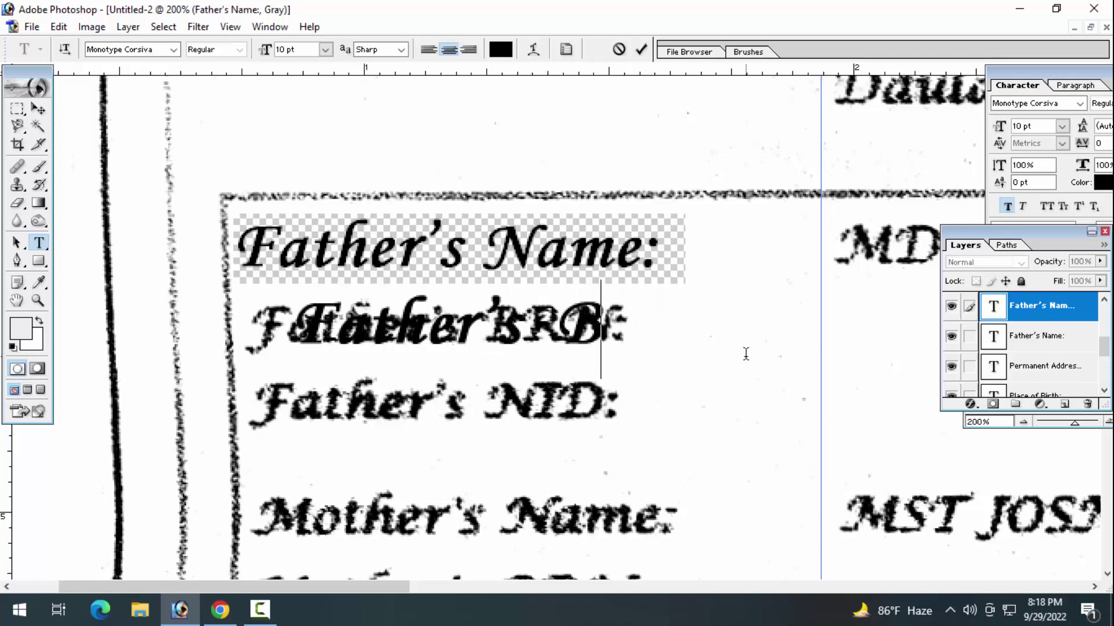
key("BackSpace")
scroll(703, 345, "down", 1)
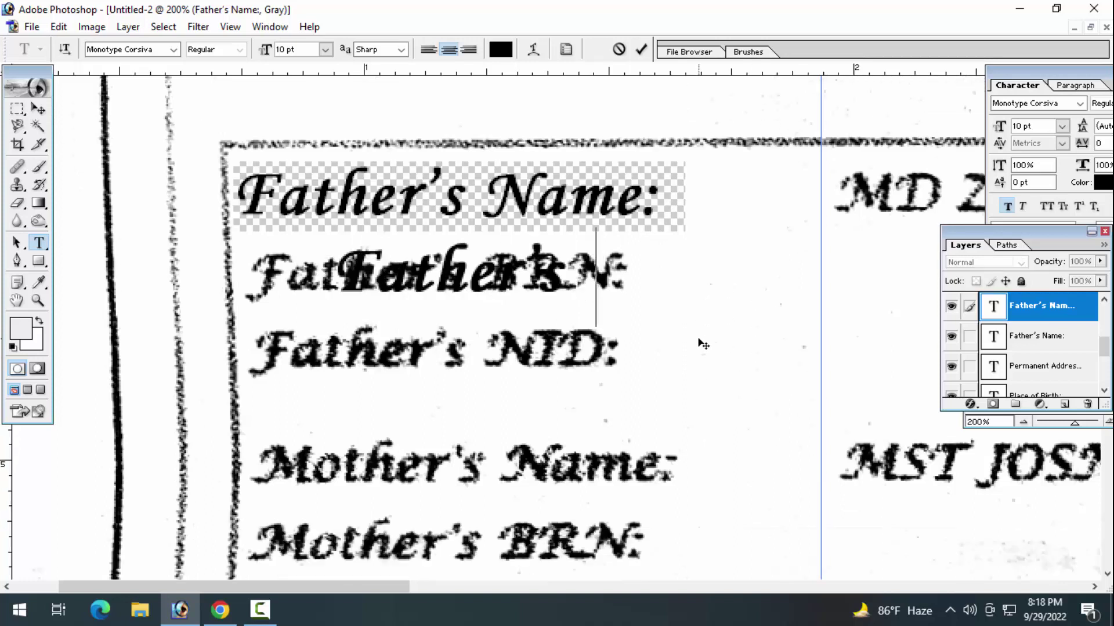
type("'s B")
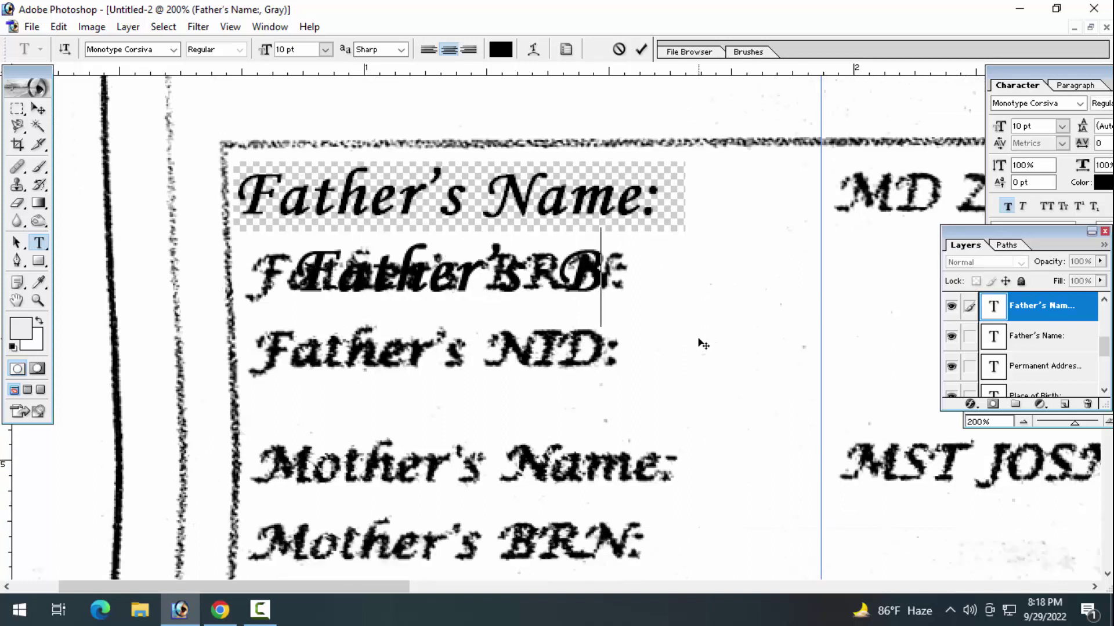
type("RN")
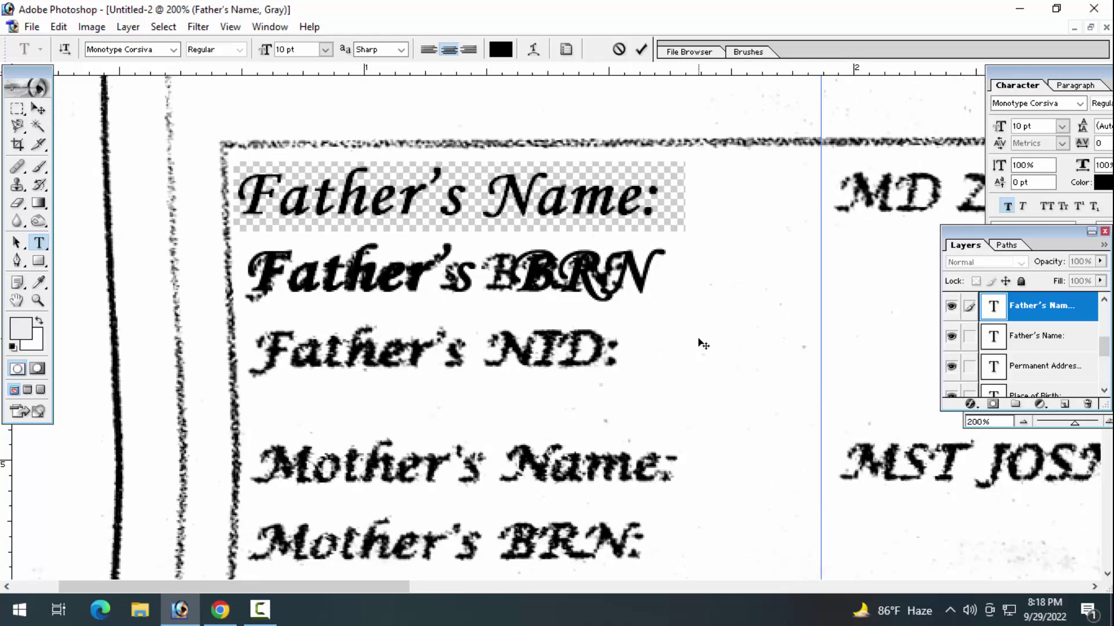
type(":")
key("ctrl+Return")
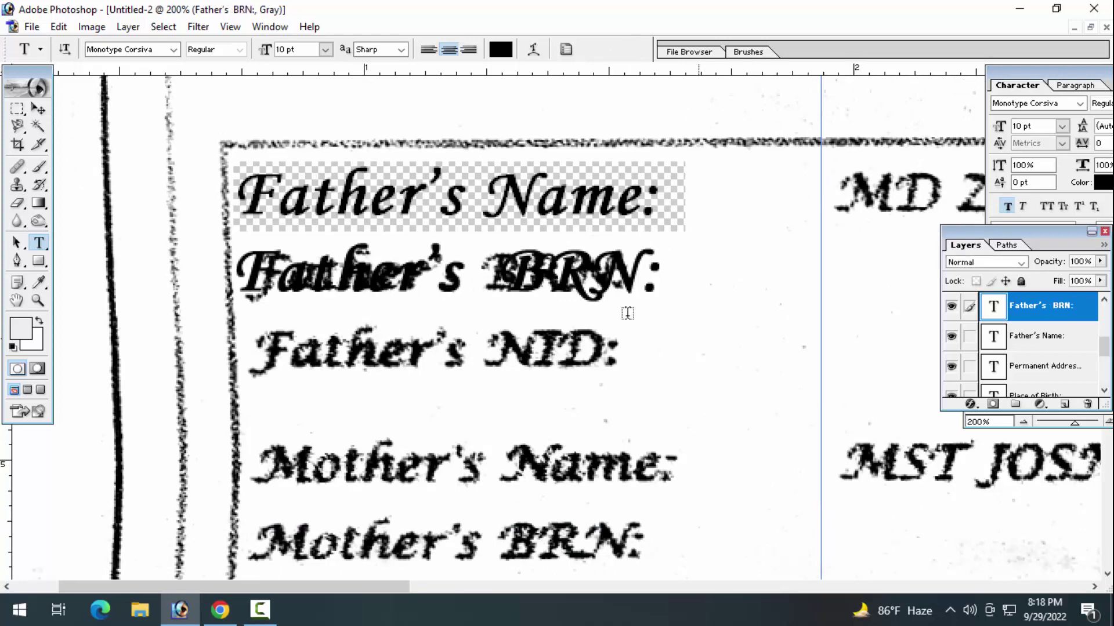
Narrow the Father's BRN: text to match the scanned label width.
left_click(38, 109)
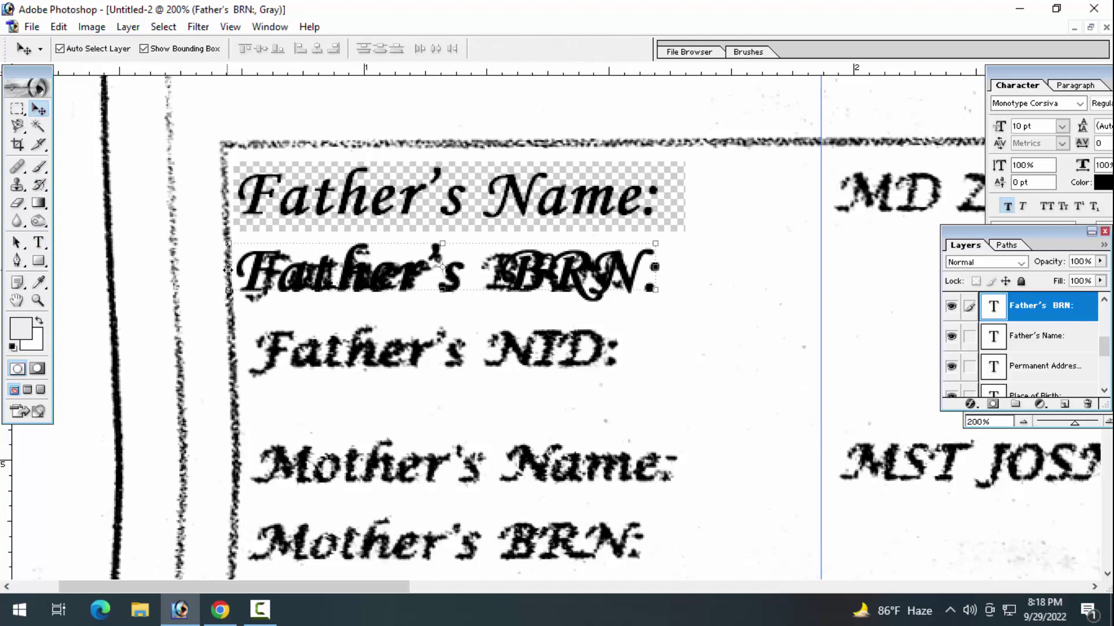
left_click_drag(227, 270, 237, 270)
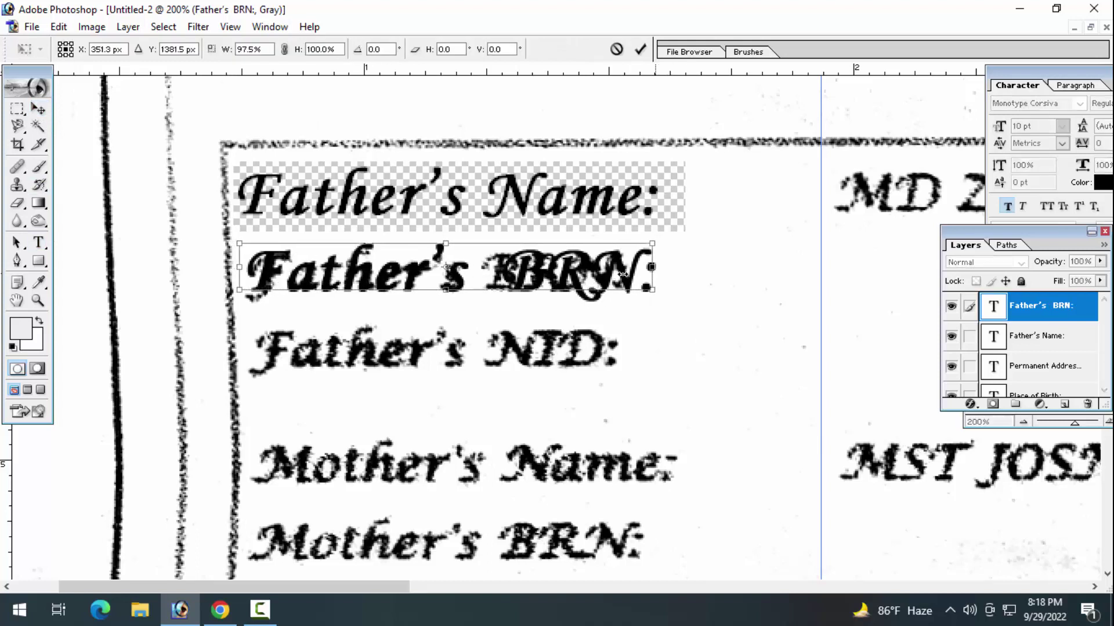
left_click_drag(623, 273, 625, 277)
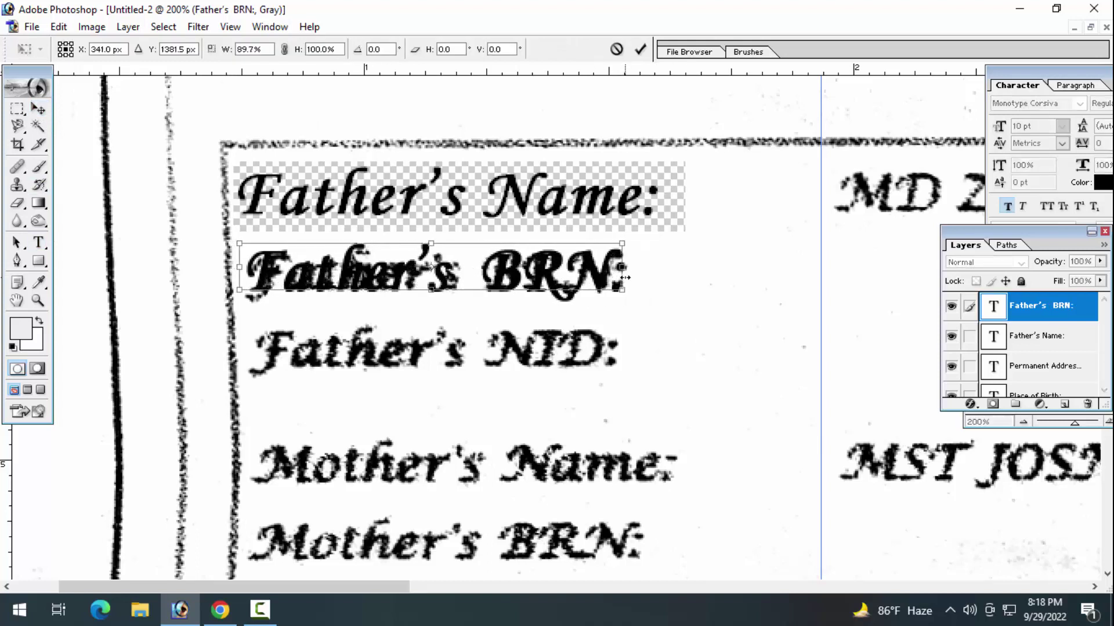
key("Return")
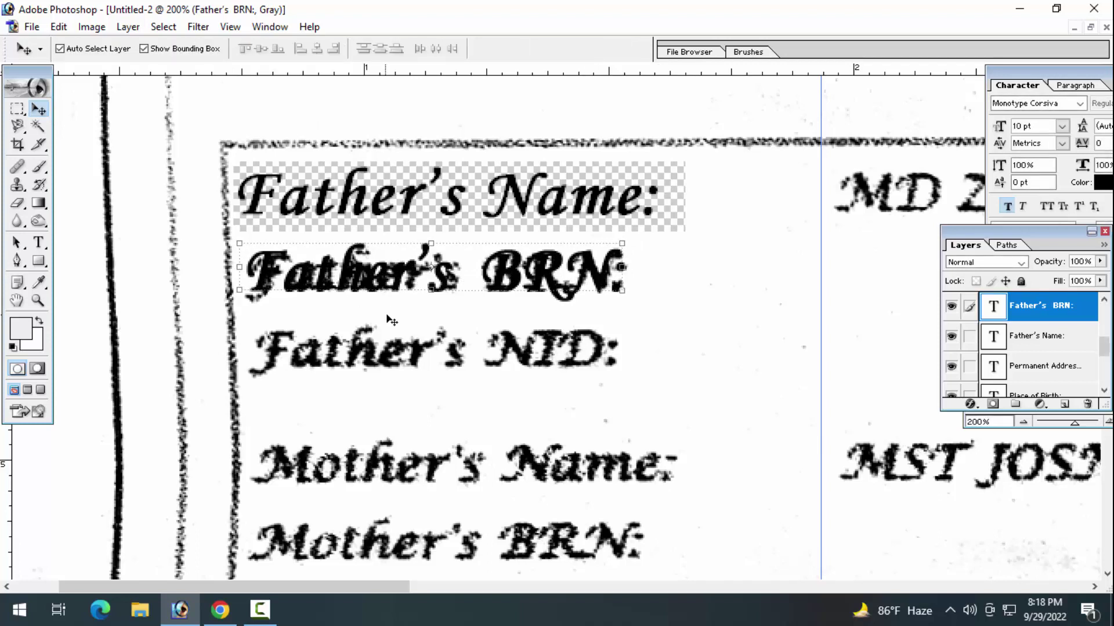
Erase the old scanned Father's BRN: label from Layer 0 and clear the selection.
left_click(386, 319)
left_click(18, 110)
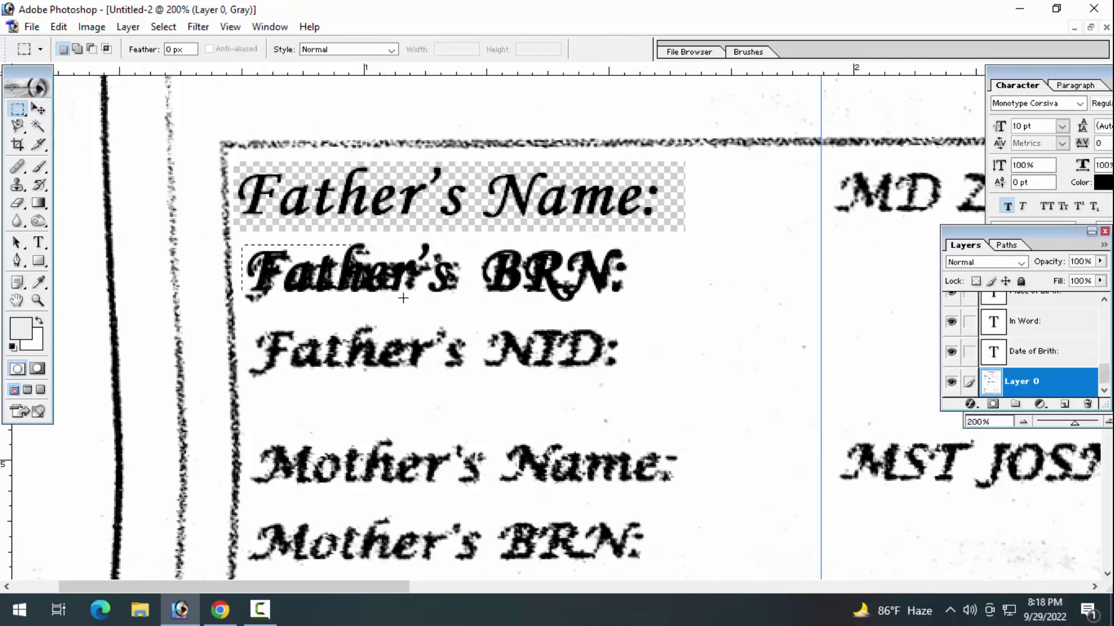
mouse_move(403, 297)
left_mouse_down()
mouse_move(639, 311)
mouse_move(628, 298)
left_mouse_up()
key("Delete")
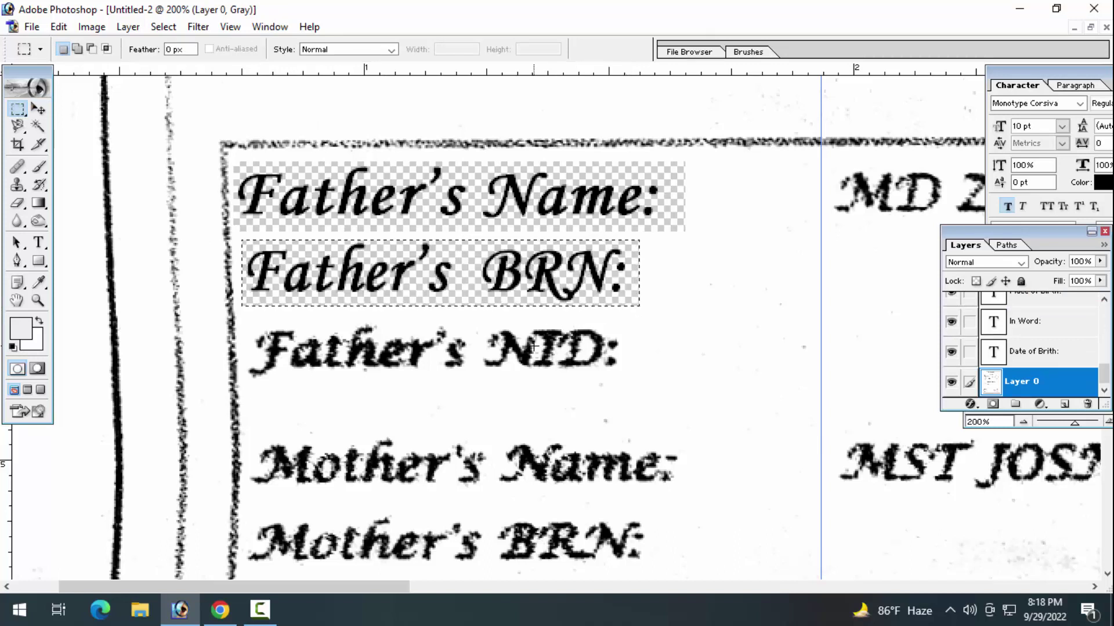
left_click(479, 354)
scroll(483, 351, "down", 1)
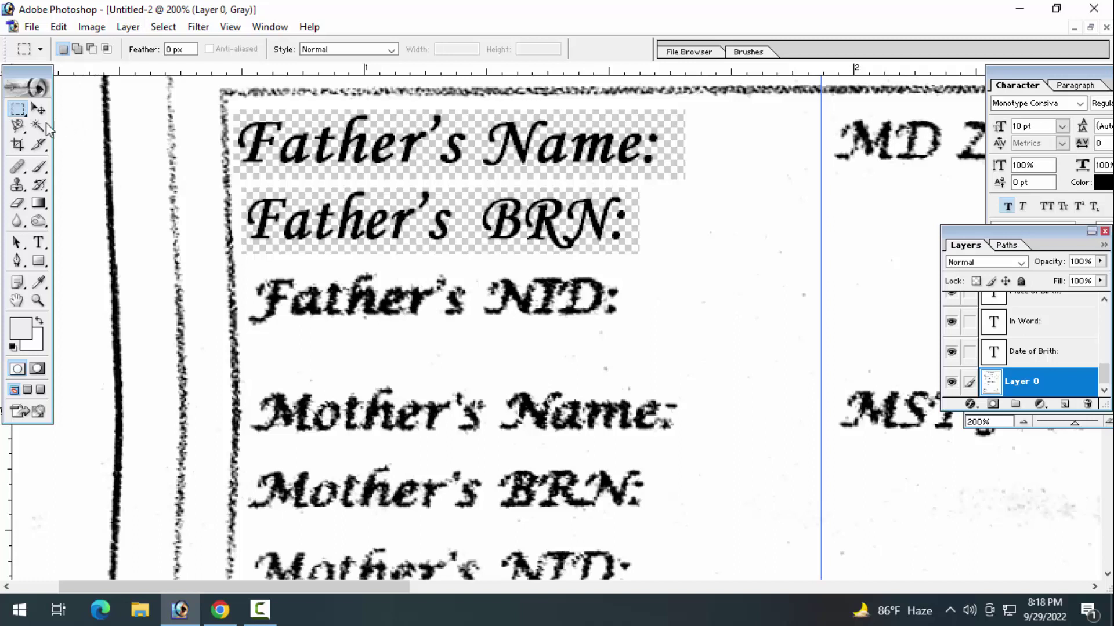
Duplicate the Father's BRN: label down onto the NTD line.
left_click(39, 109)
left_click(551, 224)
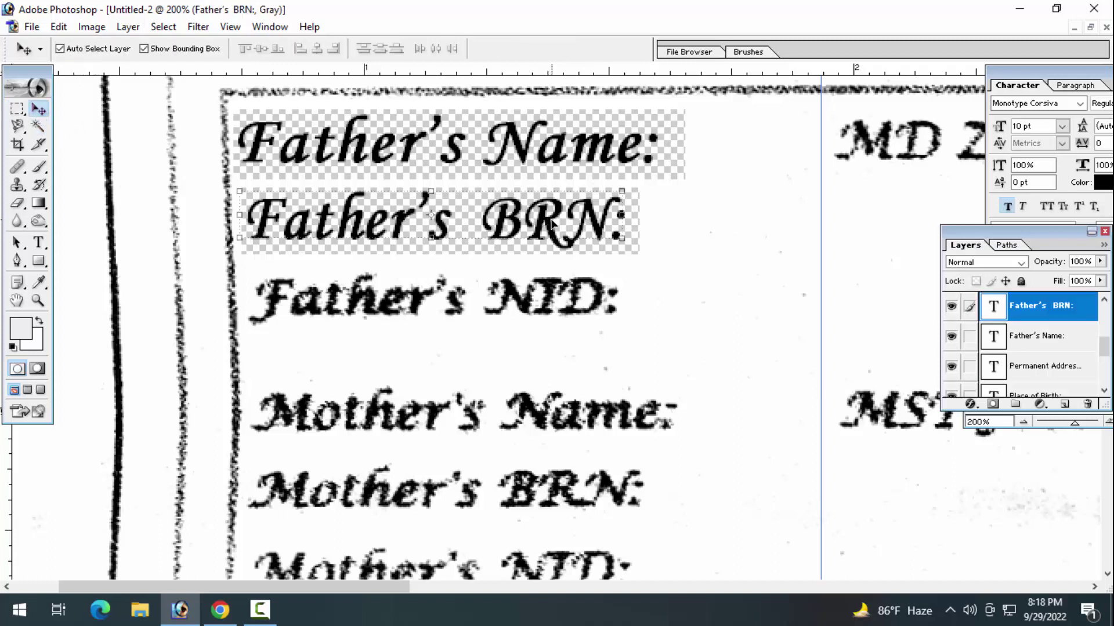
left_click_drag(548, 225, 548, 347)
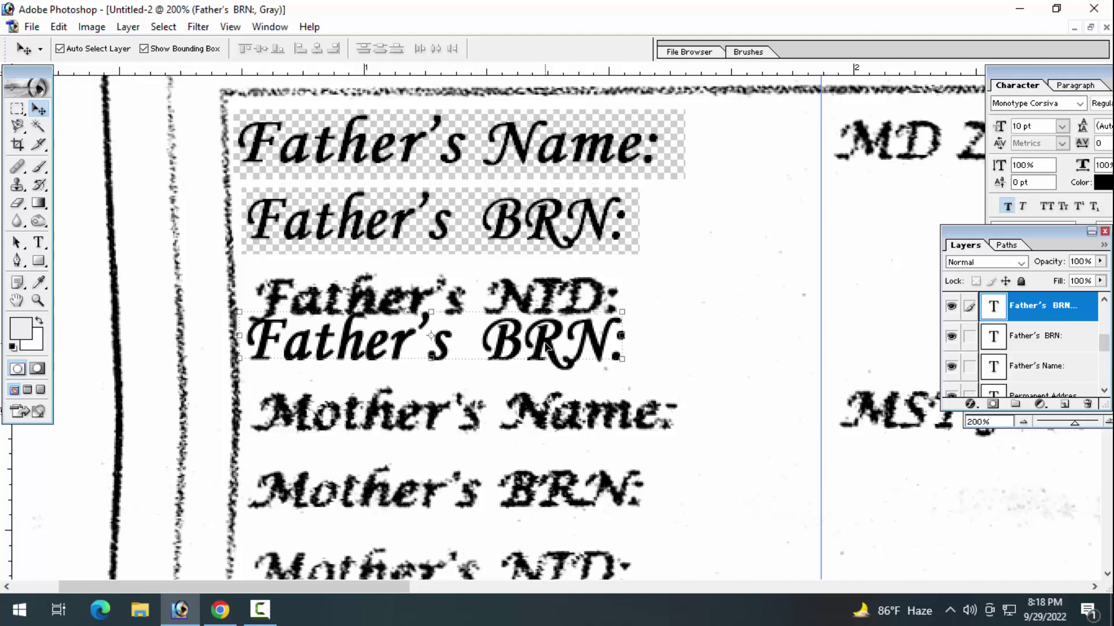
scroll(462, 327, "down", 2)
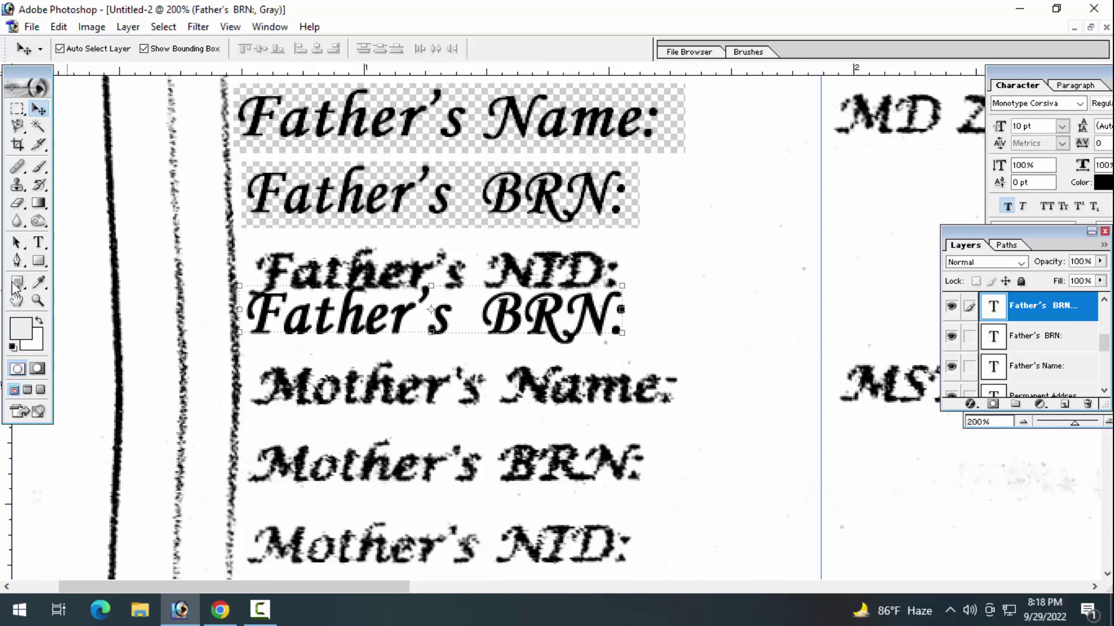
left_click(39, 243)
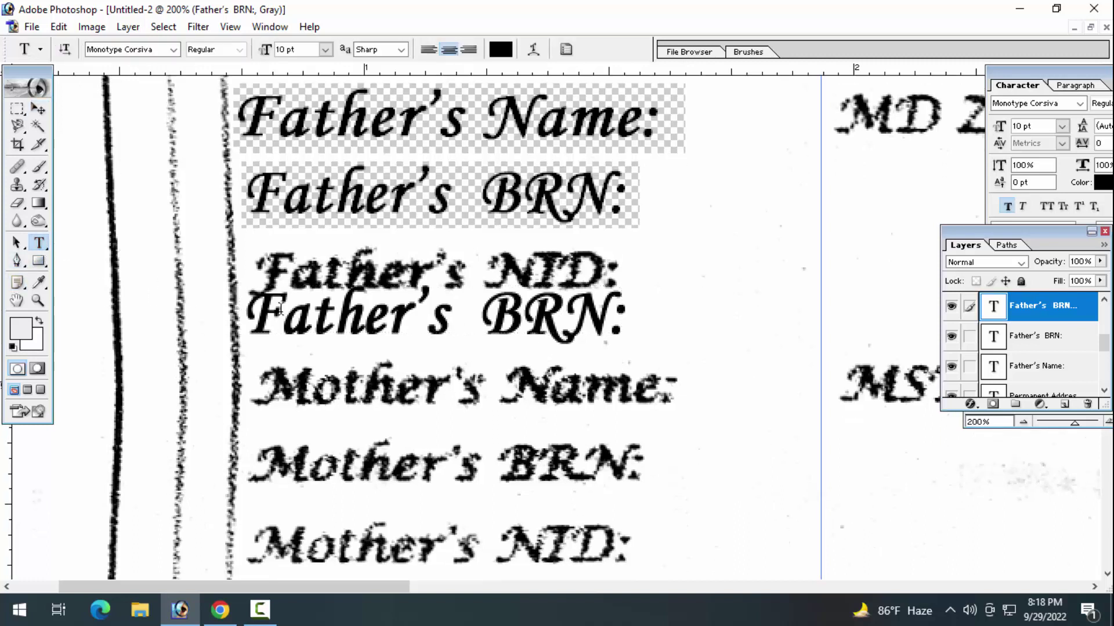
triple_click(362, 320)
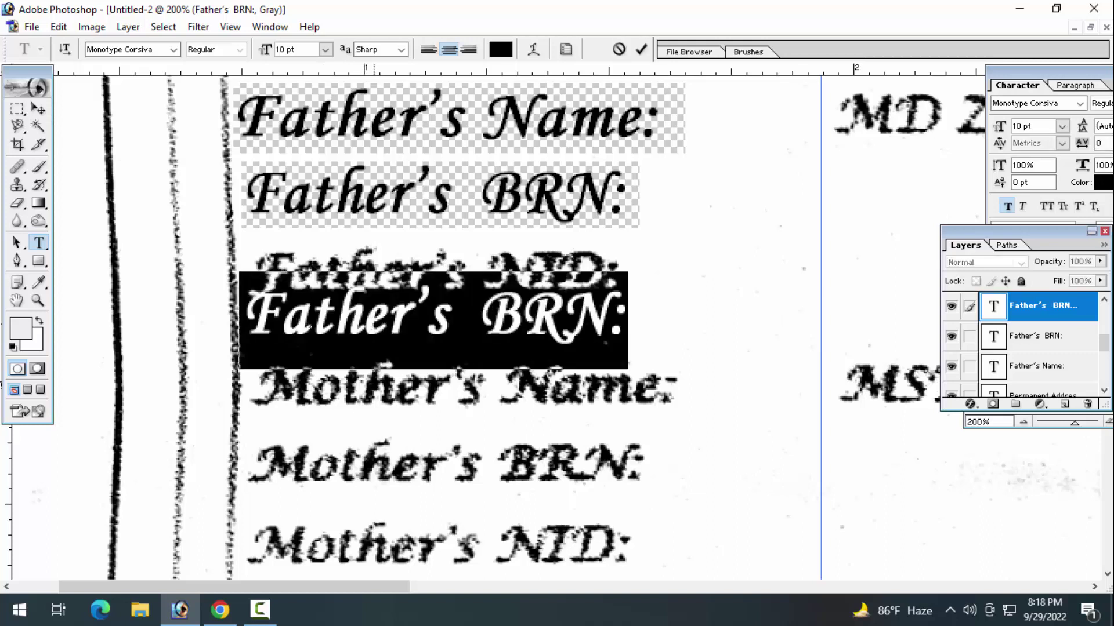
left_click(33, 111)
left_click_drag(332, 320, 334, 335)
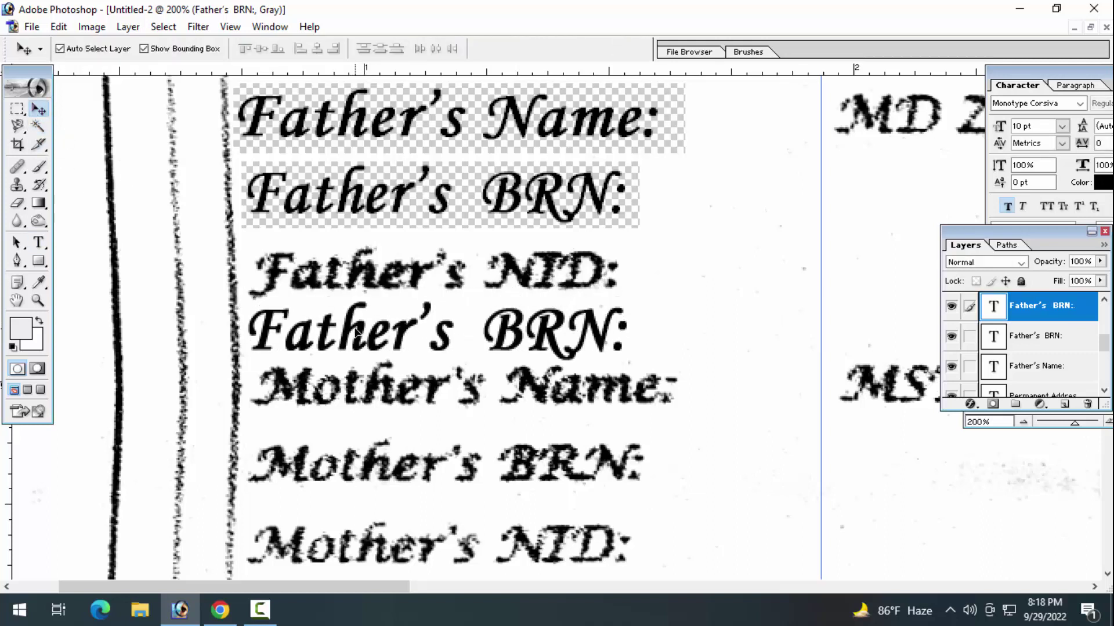
Retype the copy as "Father's NID:" and place it over the scanned line.
left_click(38, 243)
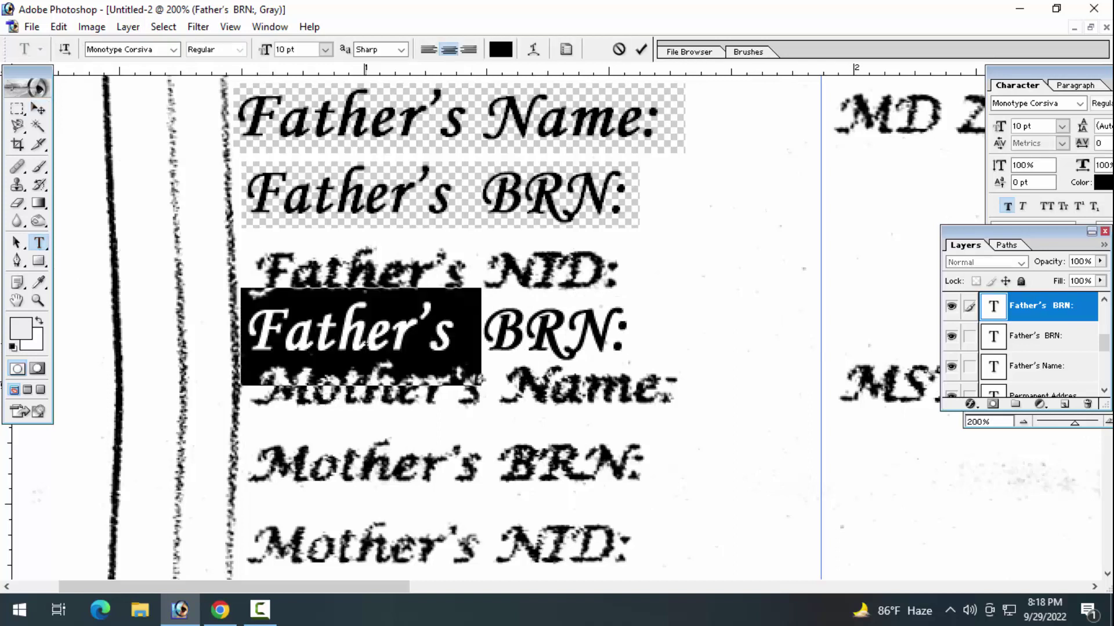
triple_click(360, 334)
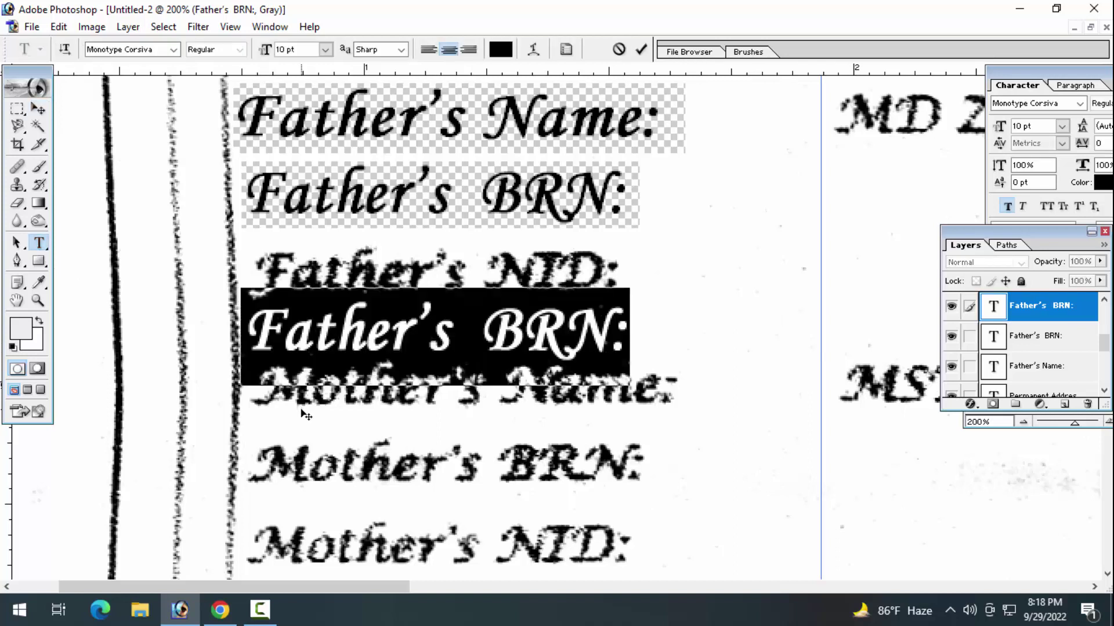
type("Fath")
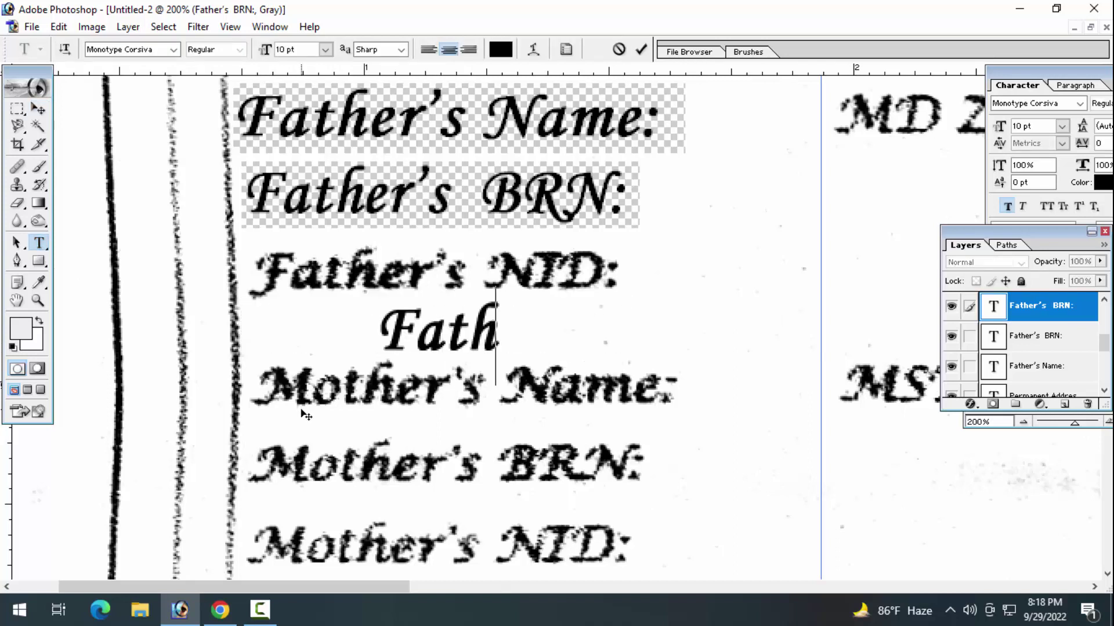
type("er")
type("'")
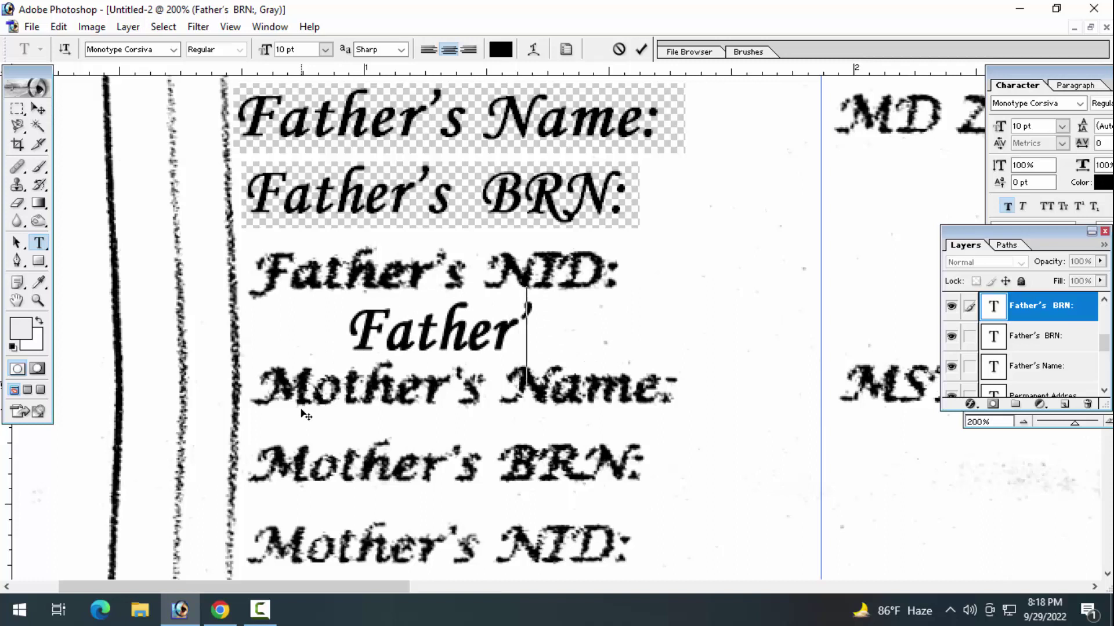
type("s N")
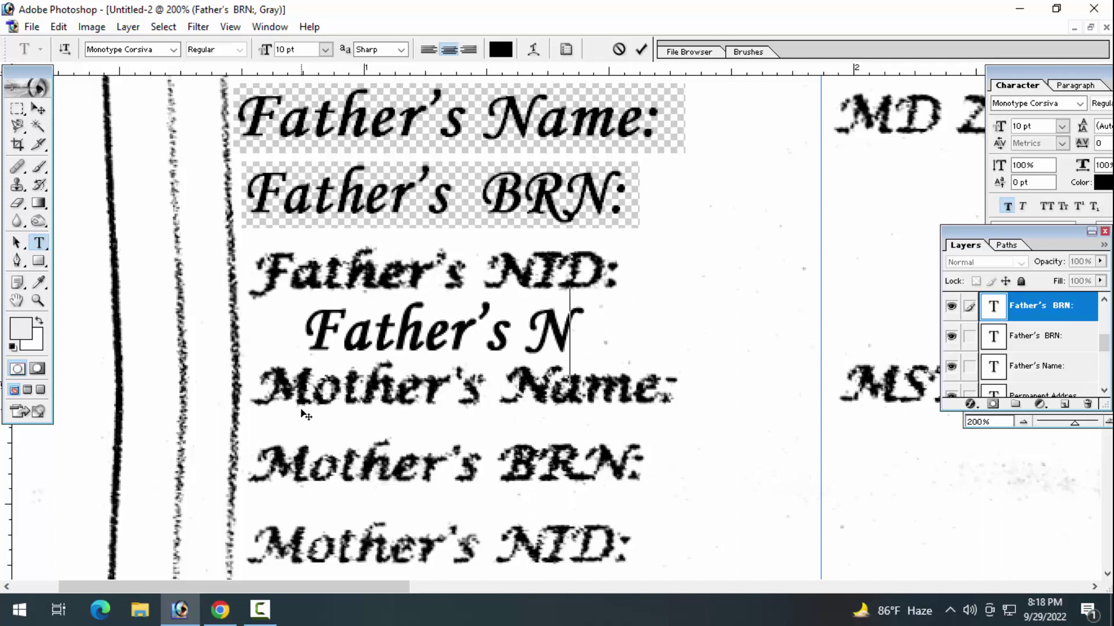
type("ID:")
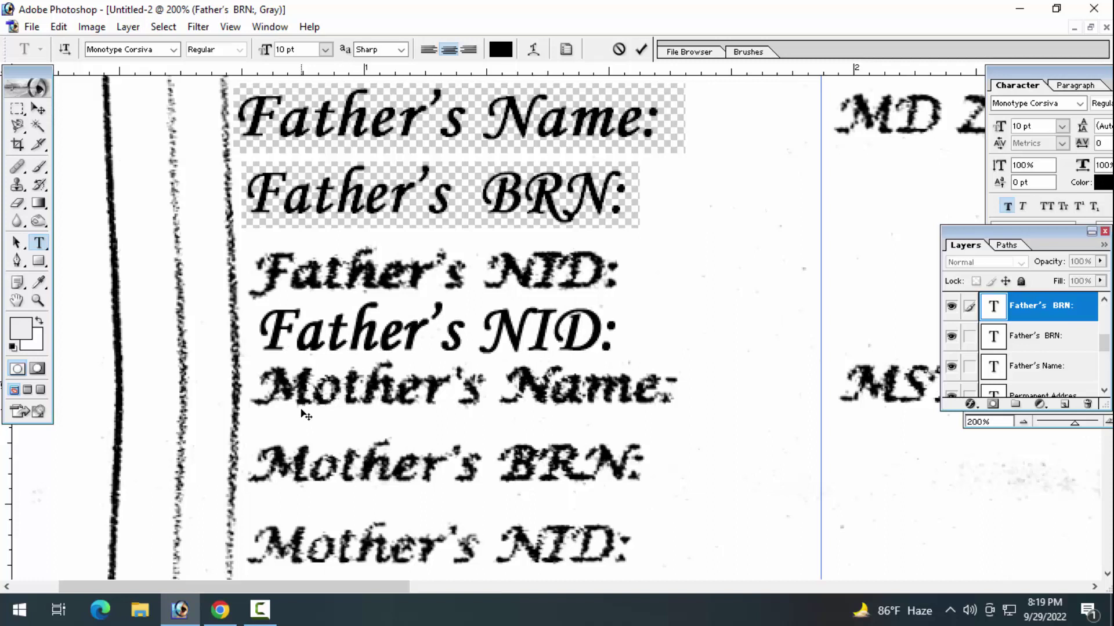
key("ctrl+Return")
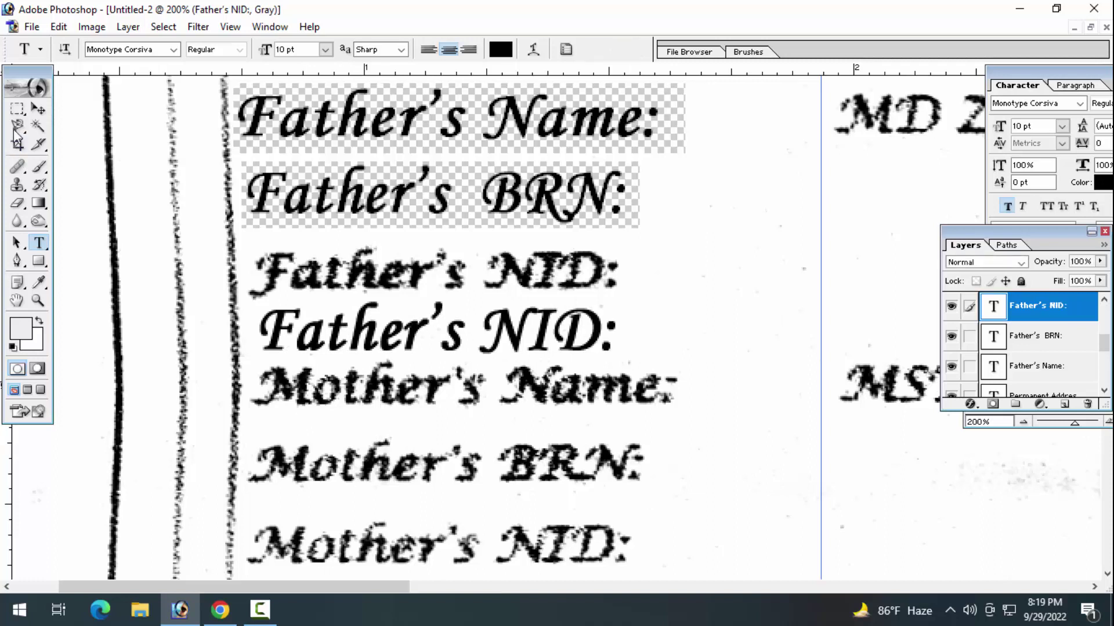
left_click(36, 110)
left_click_drag(401, 335, 400, 274)
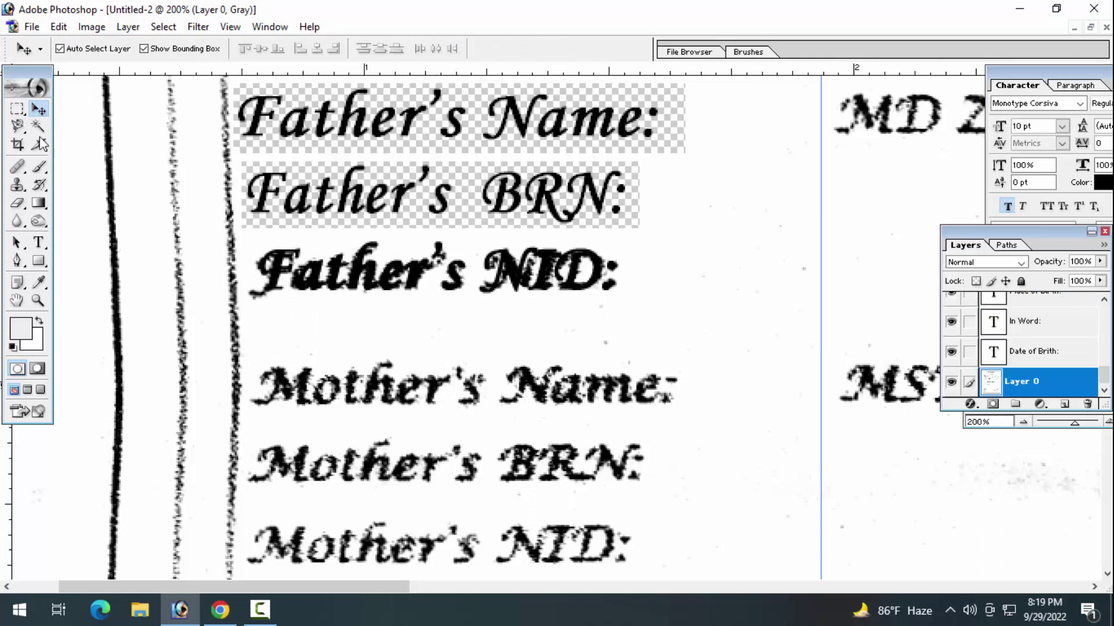
Delete the scanned NID label area from Layer 0 and deselect.
left_click(16, 109)
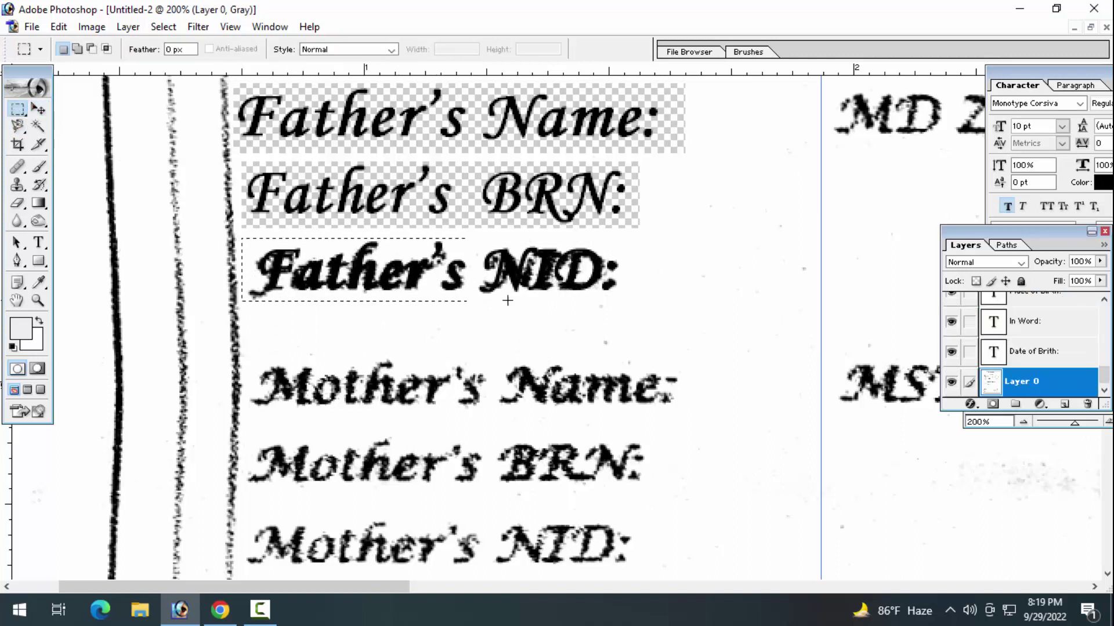
left_click_drag(242, 239, 636, 301)
key("Delete")
key("ctrl+d")
scroll(481, 366, "down", 2)
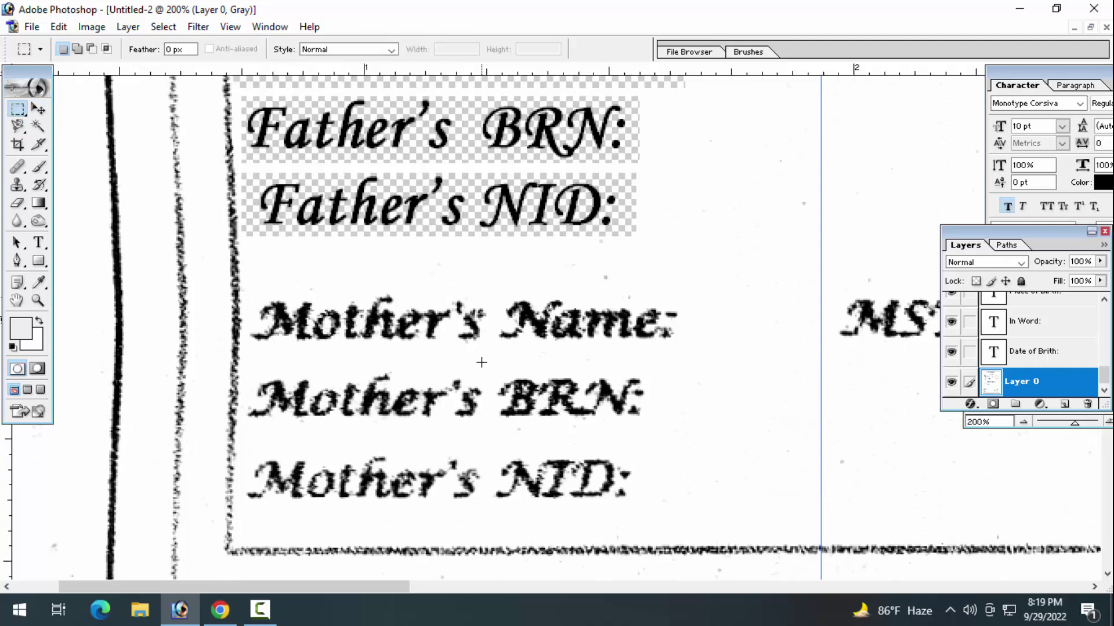
scroll(483, 365, "up", 1)
scroll(484, 365, "up", 2)
scroll(487, 365, "up", 3)
scroll(487, 365, "down", 2)
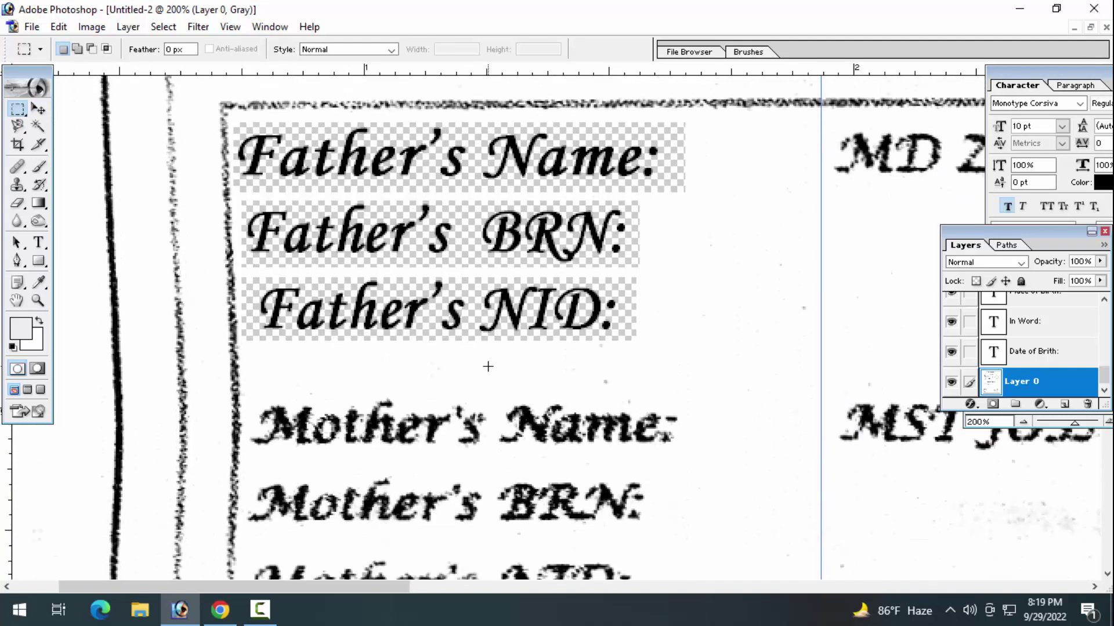
scroll(487, 365, "down", 1)
Duplicate the Father's Name: label downward and retype it as "Mother's Name:".
key("v")
scroll(441, 238, "up", 1)
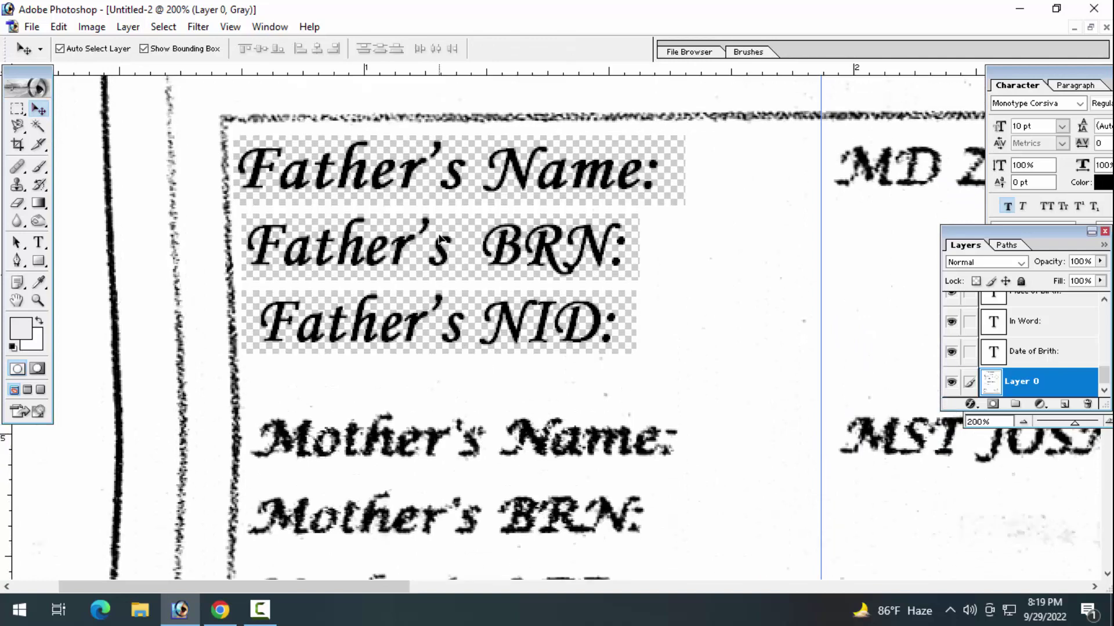
left_click_drag(462, 181, 482, 395)
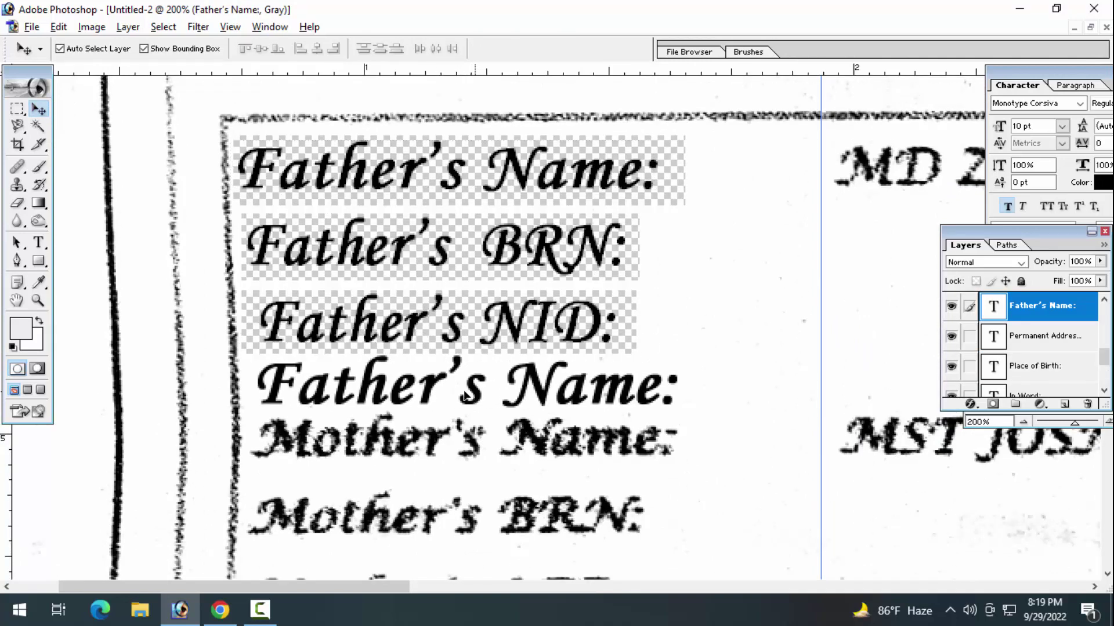
left_click(40, 243)
triple_click(404, 399)
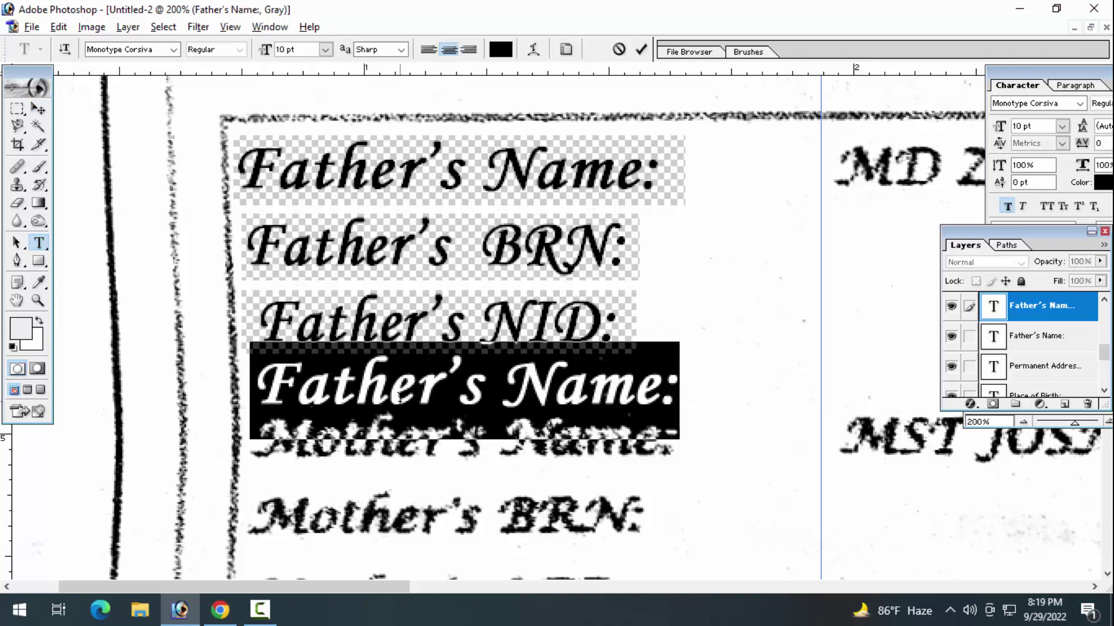
type("Mother")
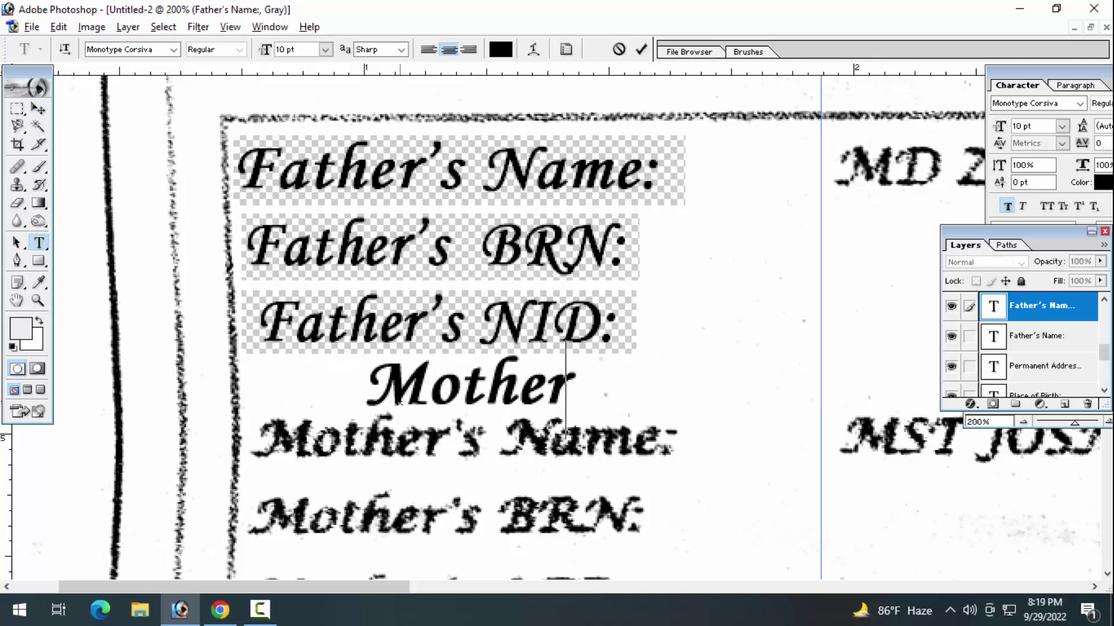
type("'s")
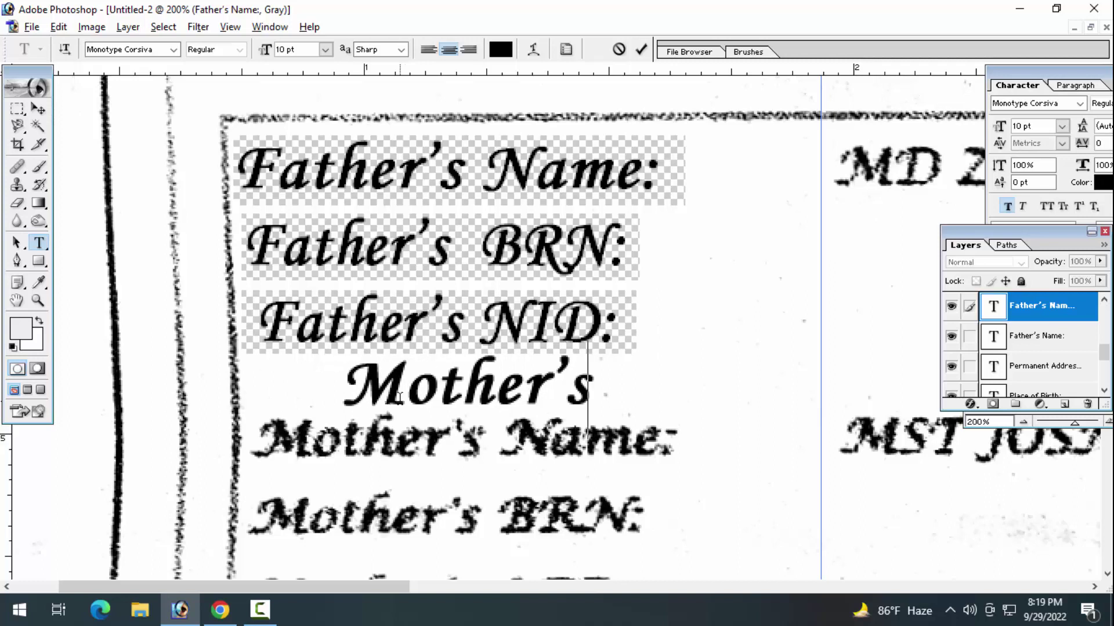
type(" Name")
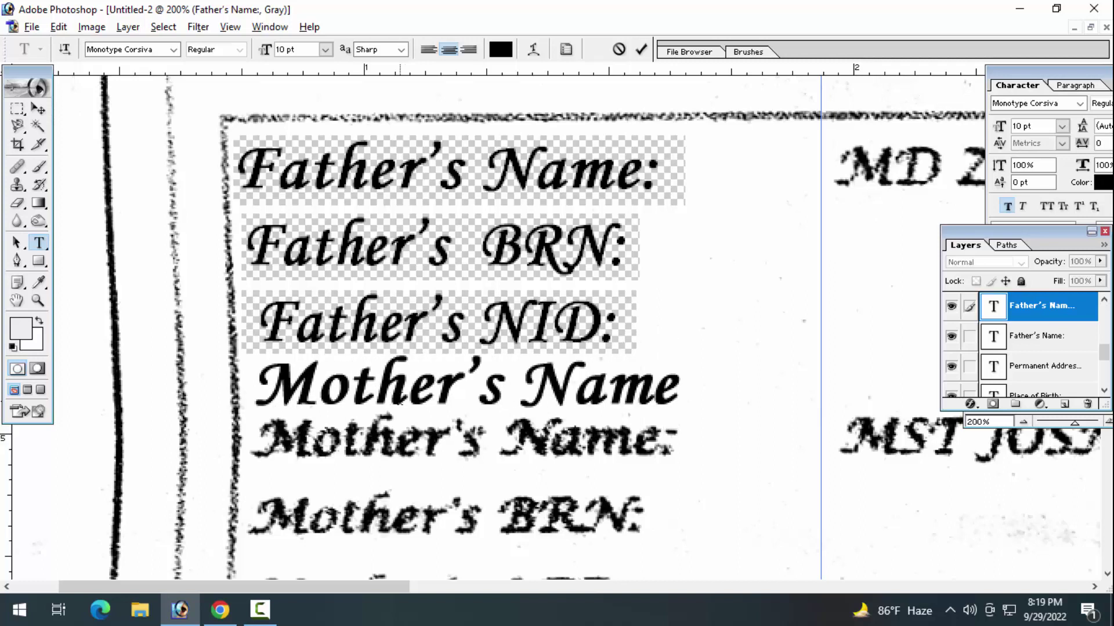
type(":")
key("ctrl+Return")
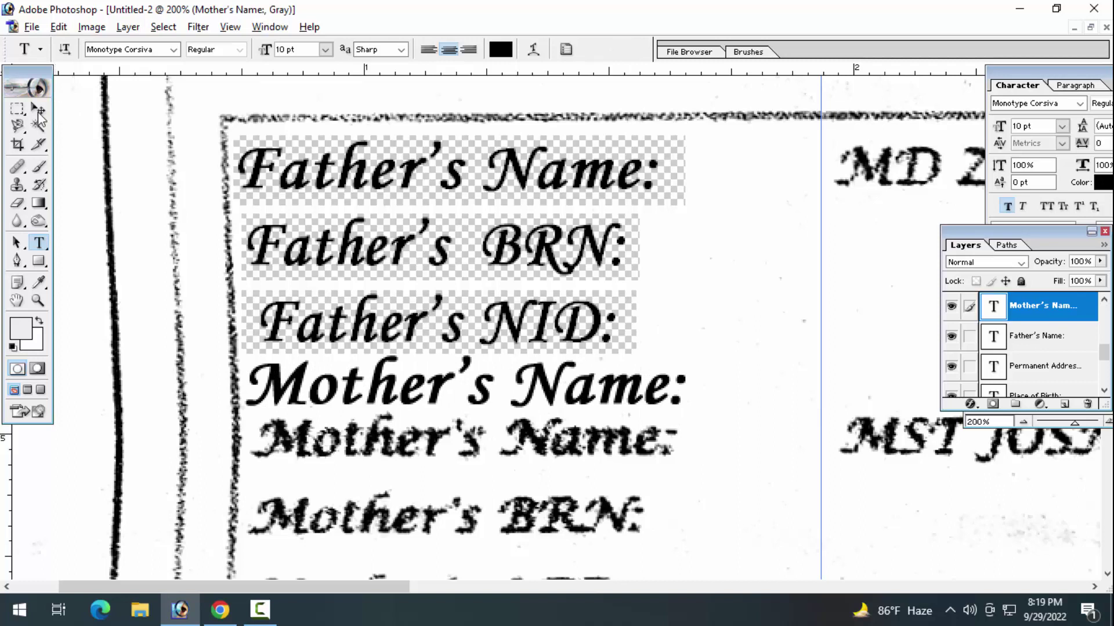
Align the Mother's Name: label on the scanned line and narrow it to match.
left_click(38, 110)
left_click_drag(339, 395, 344, 449)
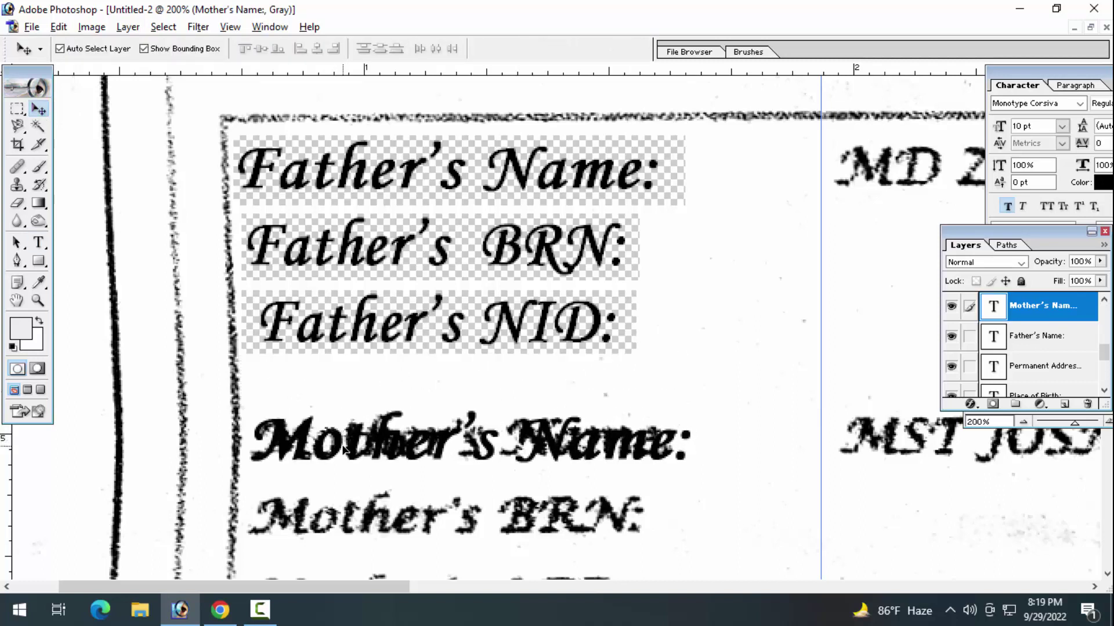
key("Left")
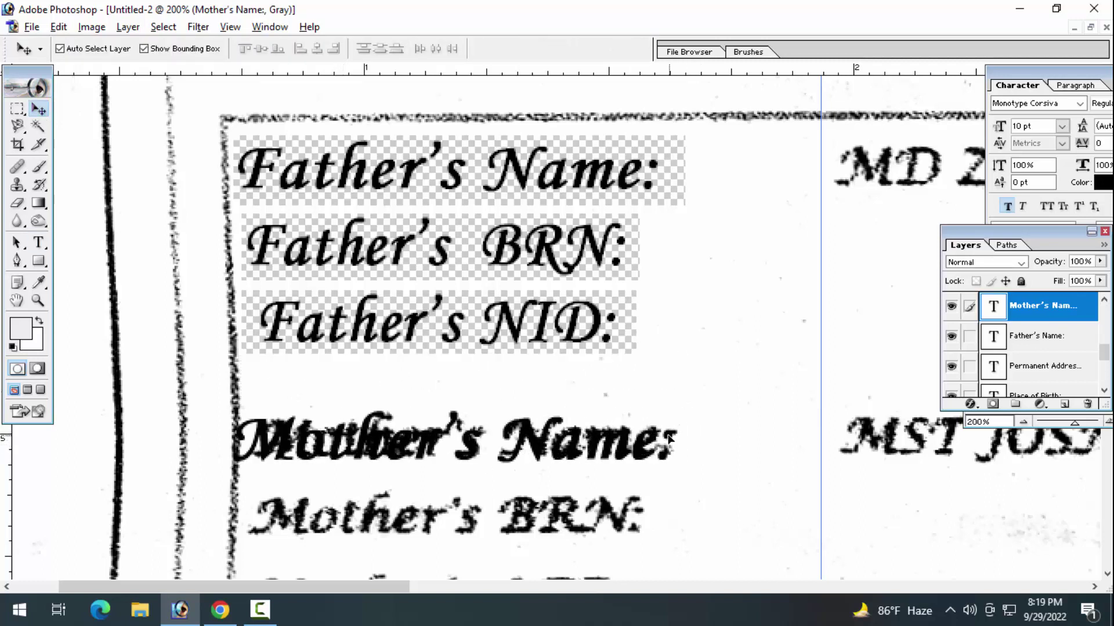
key("Right")
key("Down")
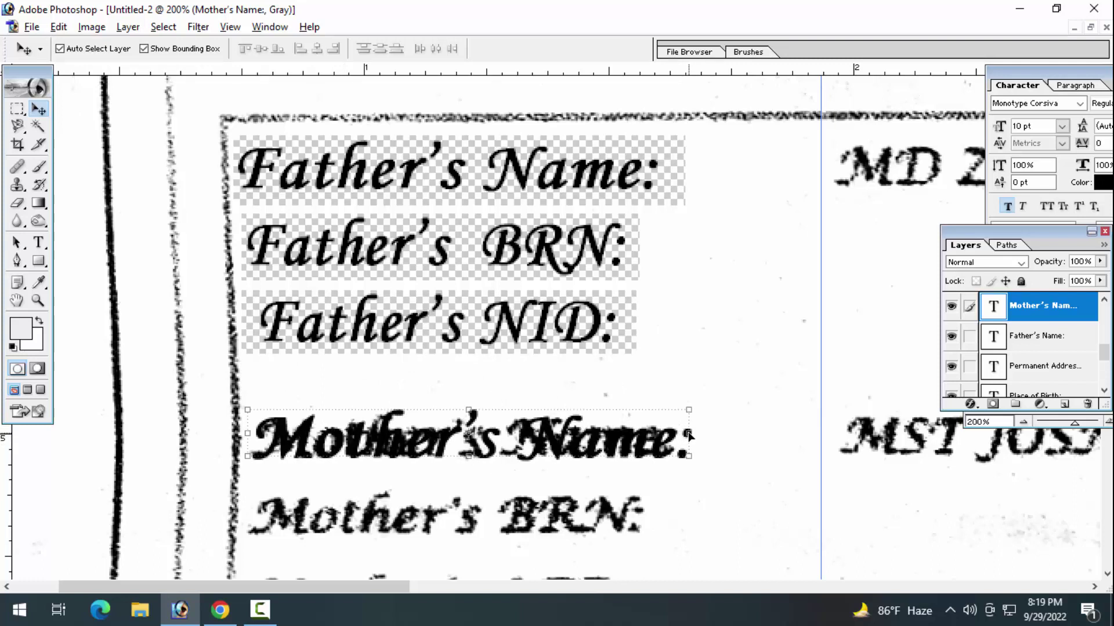
left_click_drag(690, 442, 672, 442)
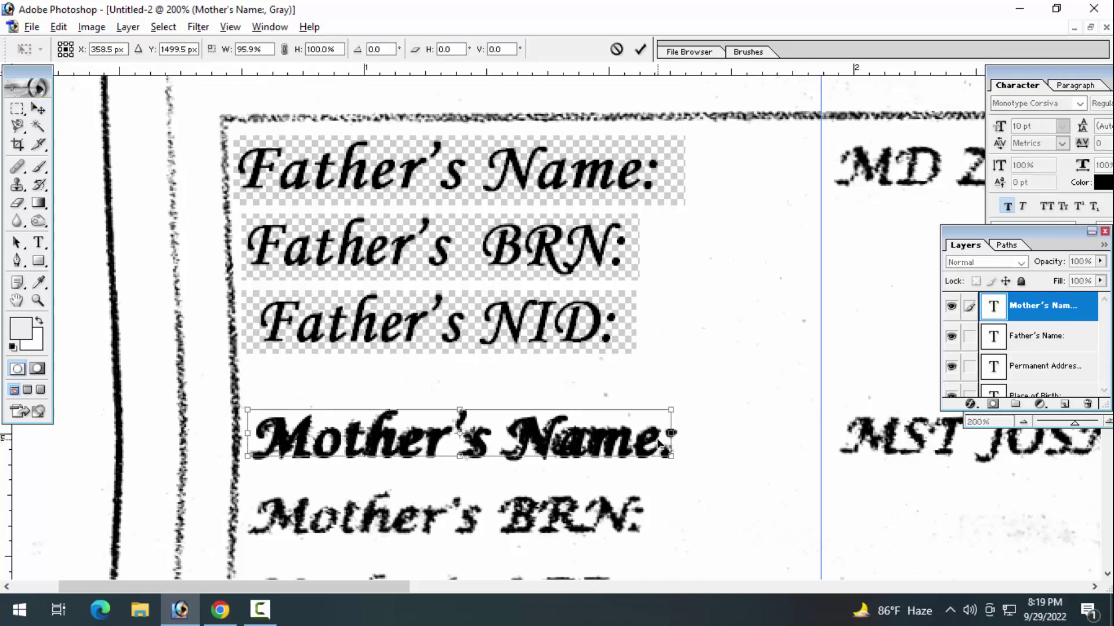
Marquee the Mother's Name: area, dismiss the type-layer error, and make Layer 0 active.
left_click(18, 108)
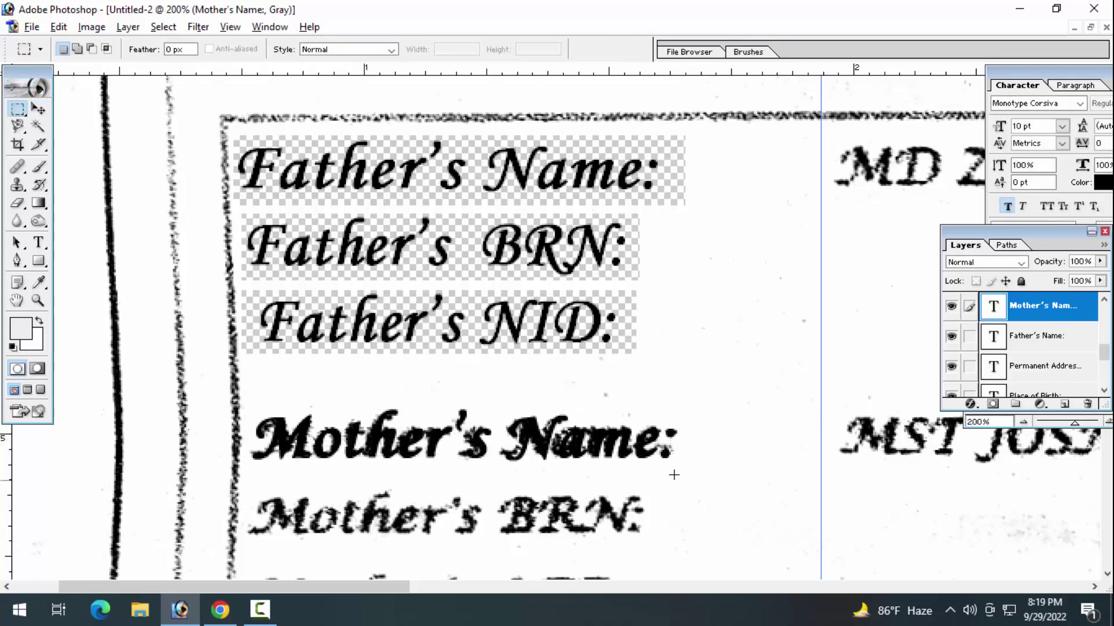
left_click_drag(564, 442, 250, 405)
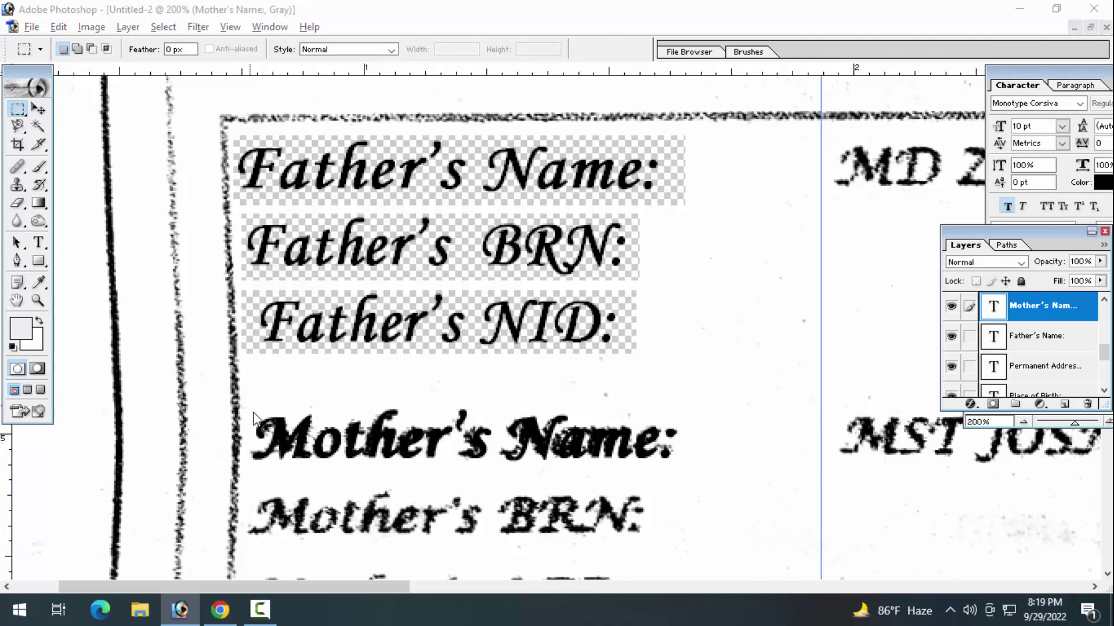
key("Delete")
key("Return")
scroll(1039, 377, "down", 3)
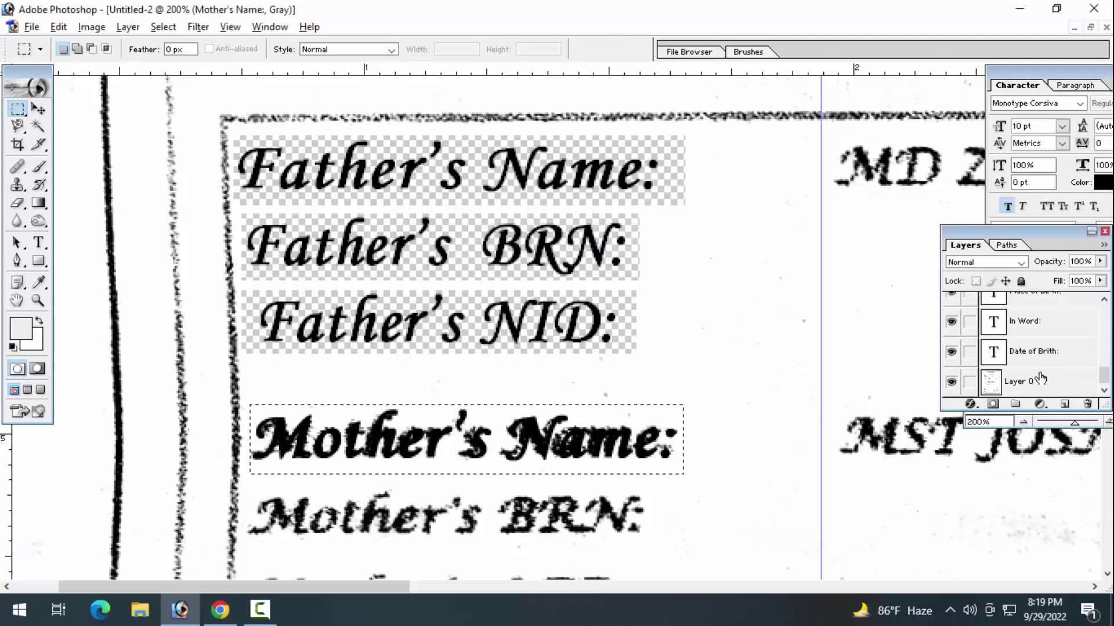
left_click(1038, 380)
scroll(353, 455, "down", 2)
scroll(354, 456, "down", 3)
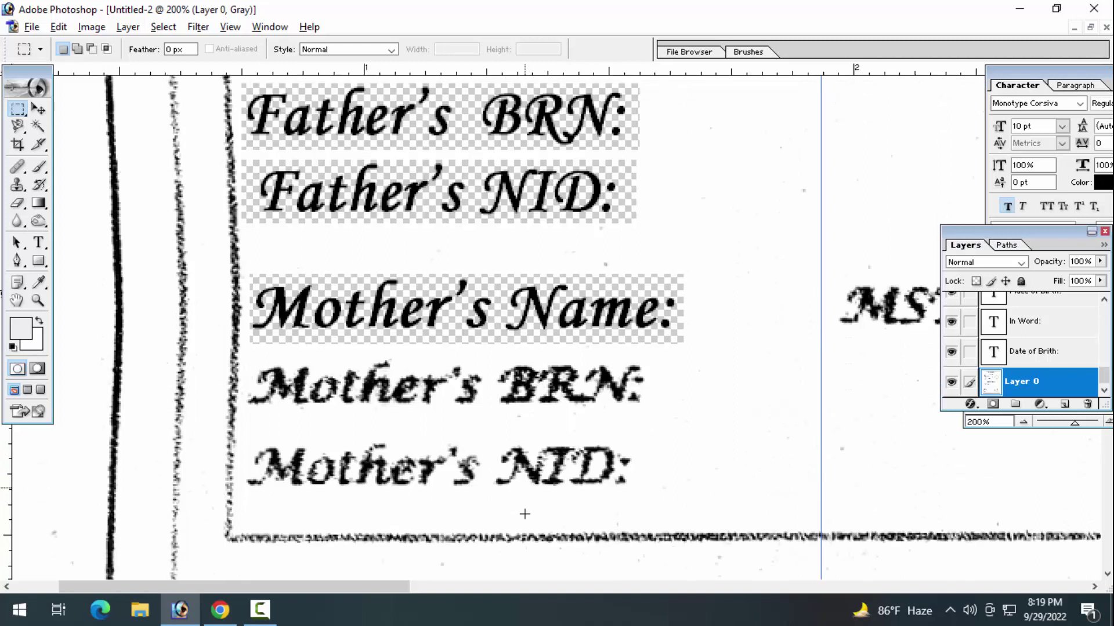
key("v")
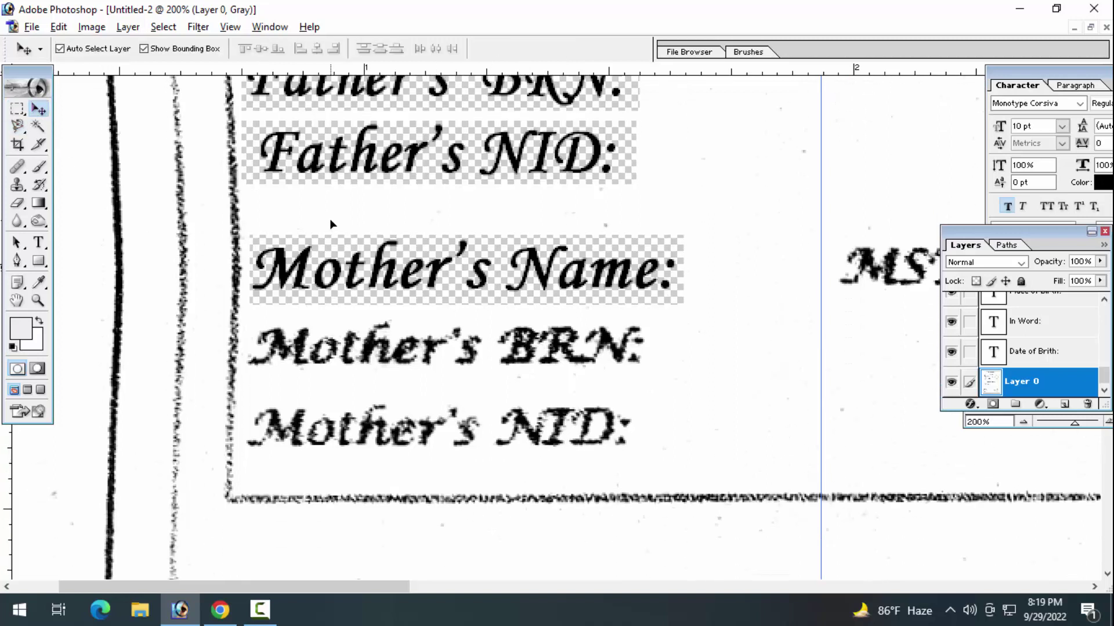
left_click_drag(474, 265, 497, 380)
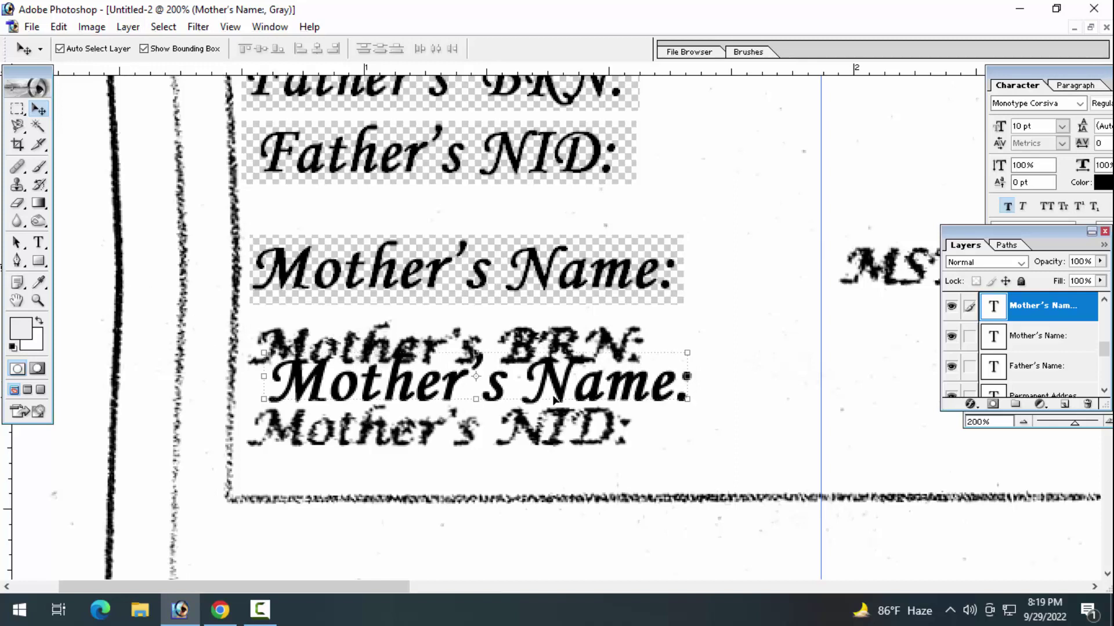
left_click(1087, 404)
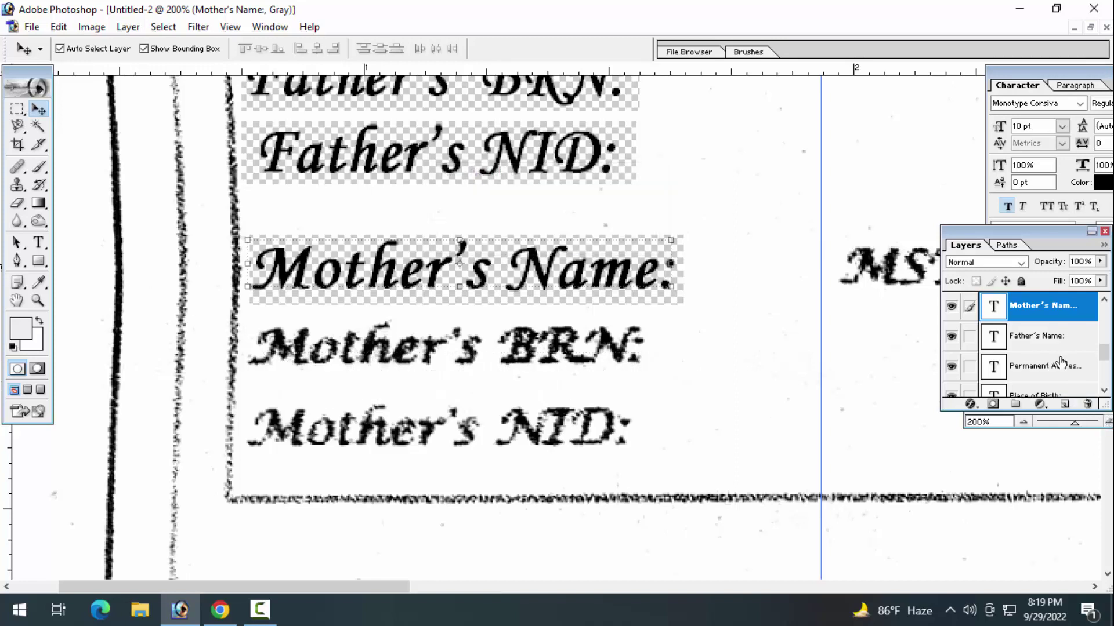
scroll(383, 287, "up", 3)
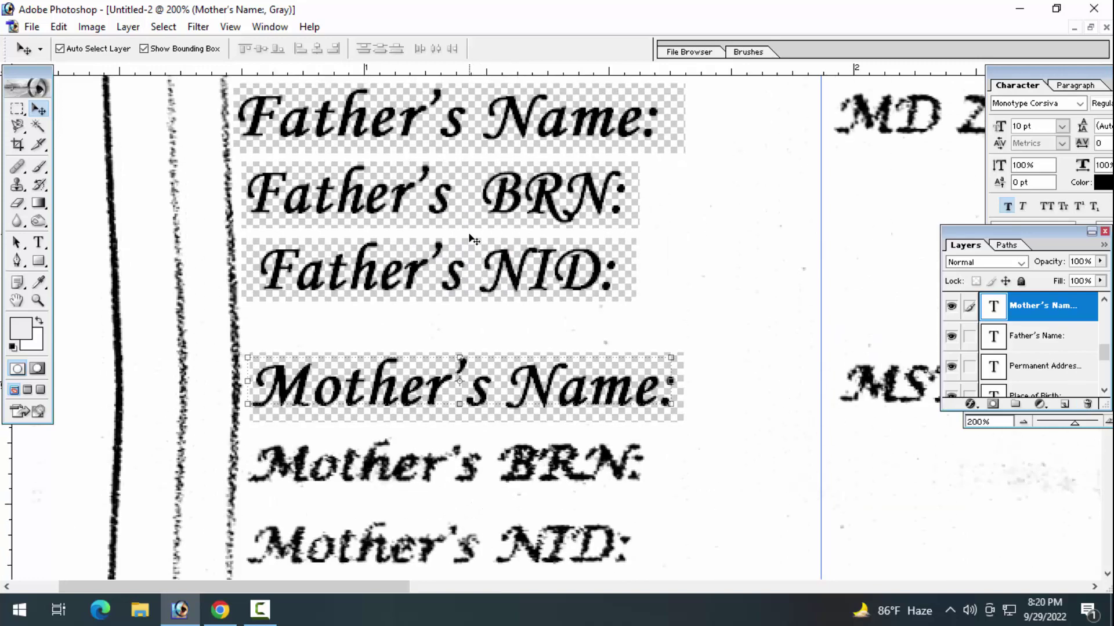
Copy the Father's BRN: label down over Mother's BRN: and retype it as "Mother's BRN:".
left_click(521, 203)
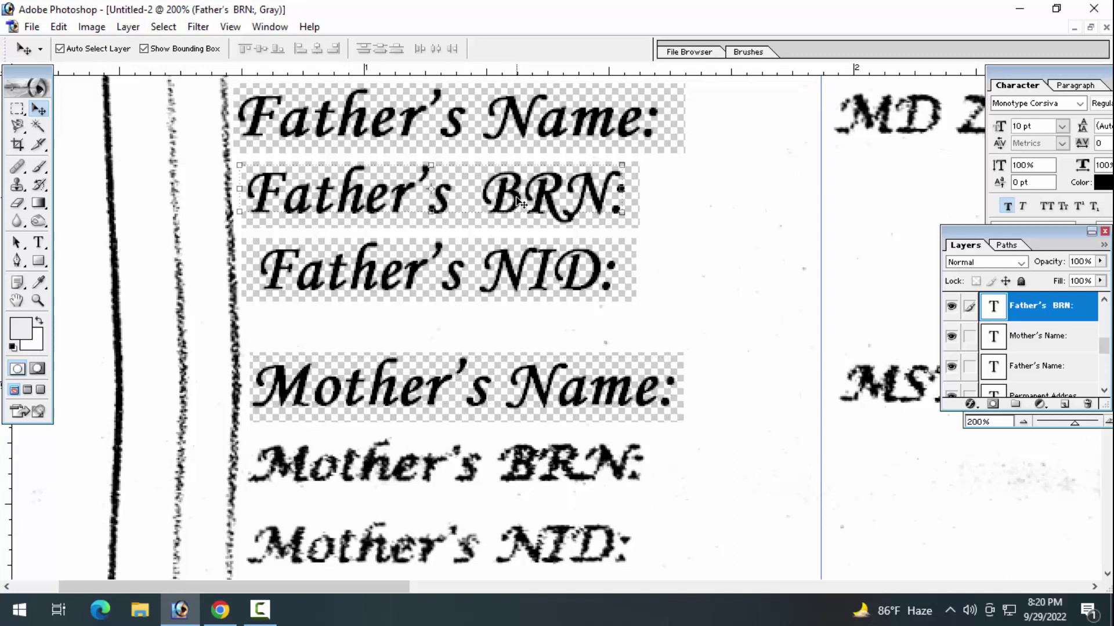
left_click_drag(521, 203, 534, 513)
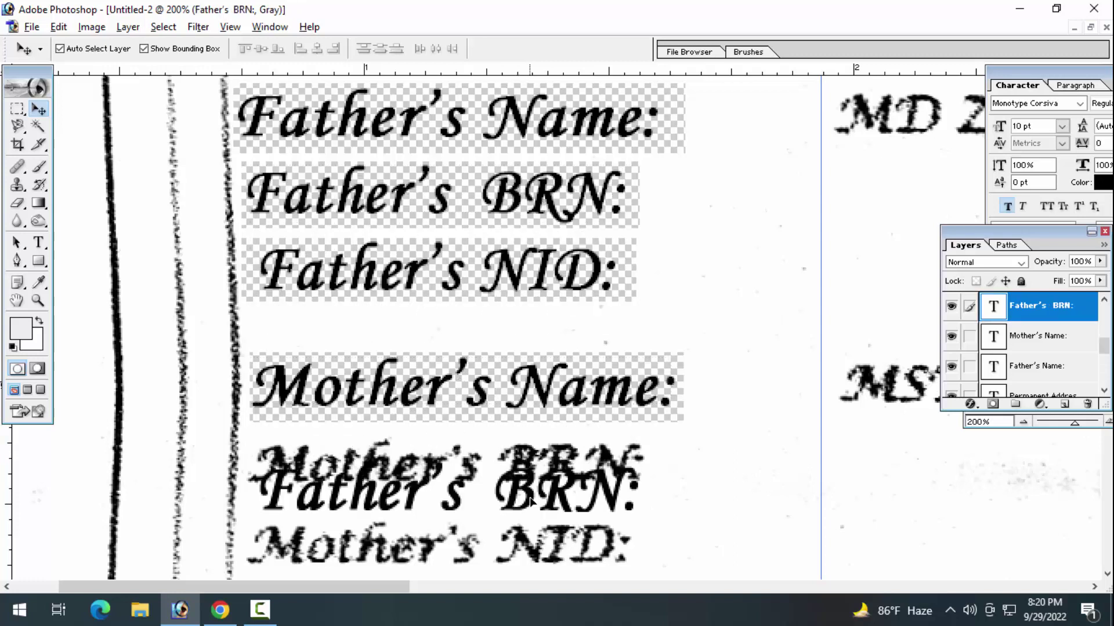
left_click(39, 243)
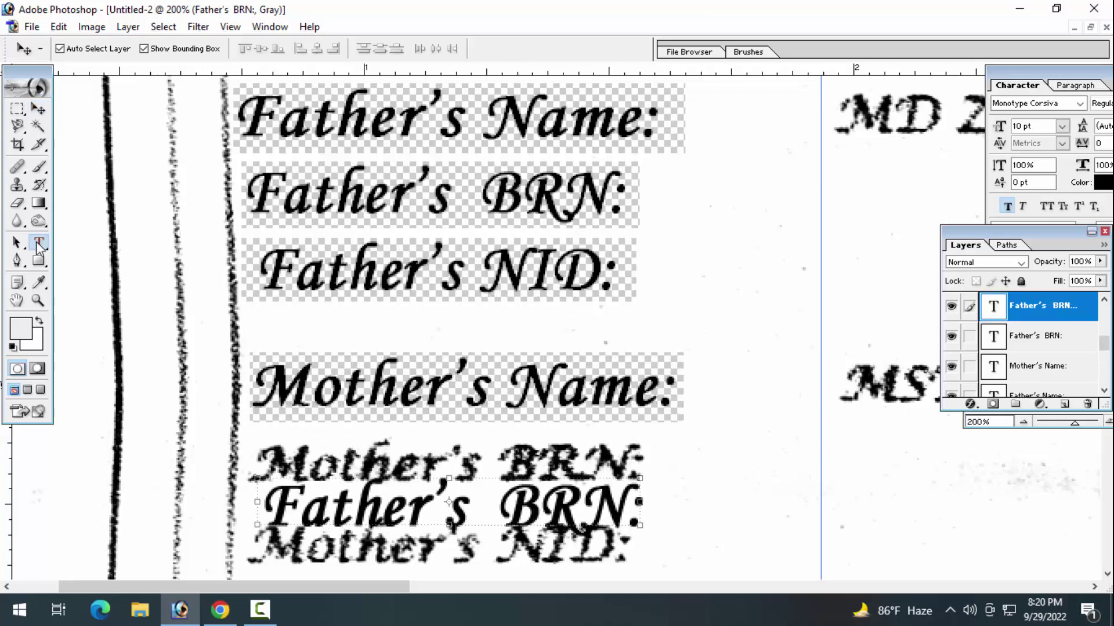
left_click_drag(445, 503, 209, 504)
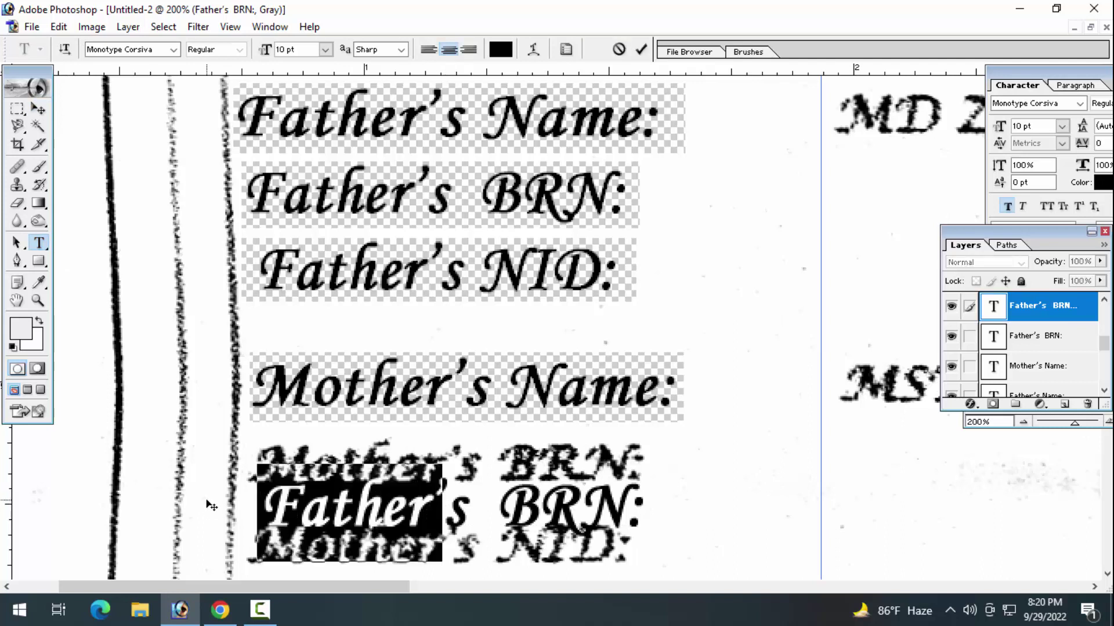
type("Mot")
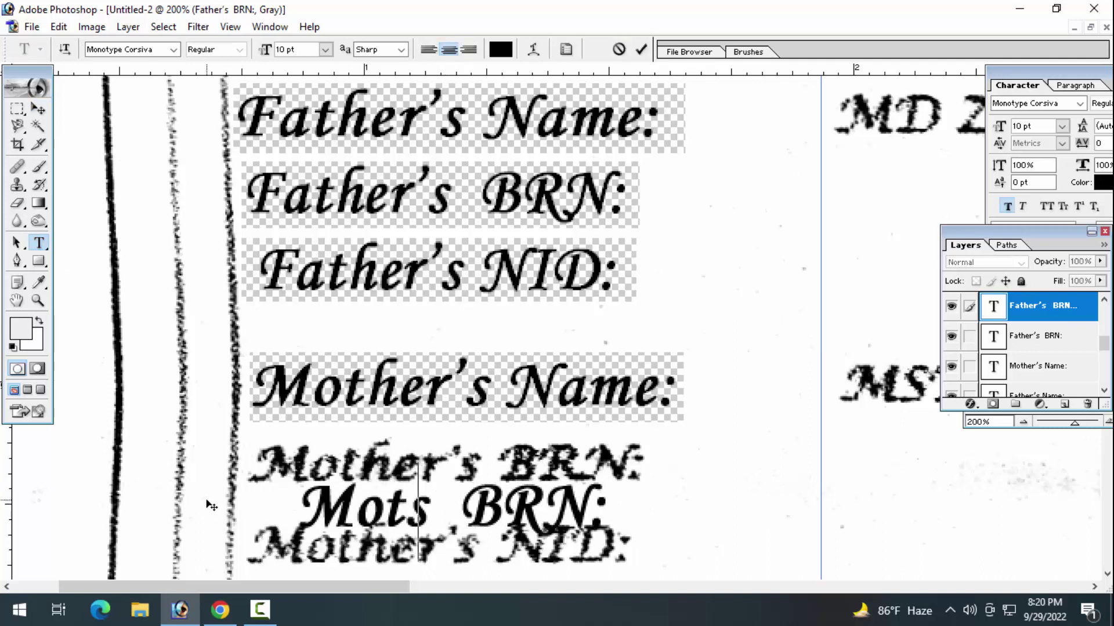
type("he")
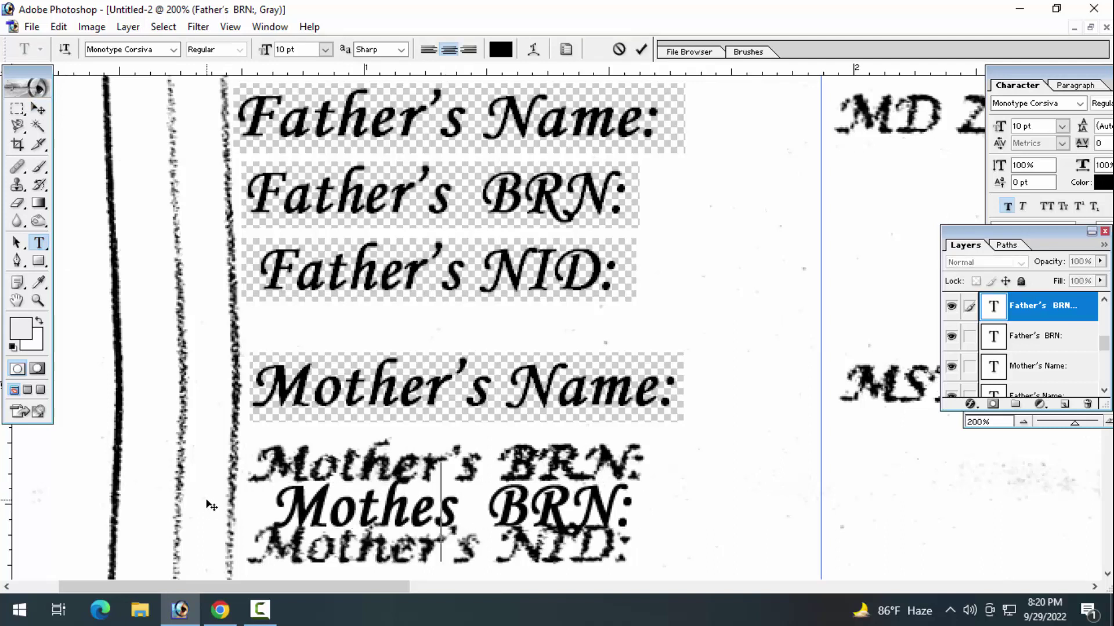
type("r;")
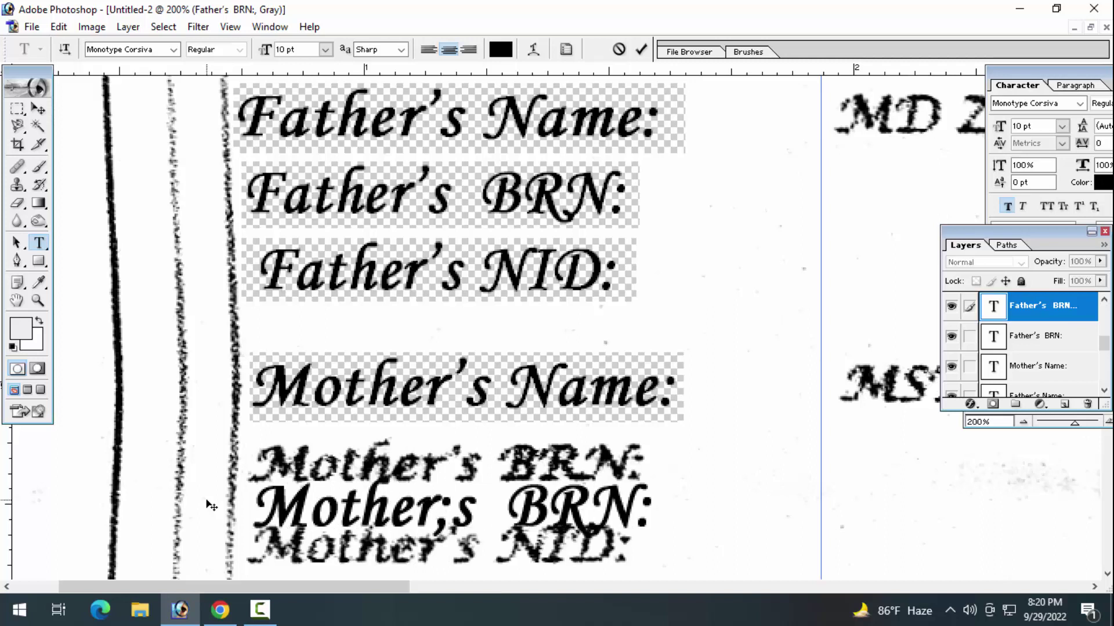
key("BackSpace")
type(";l")
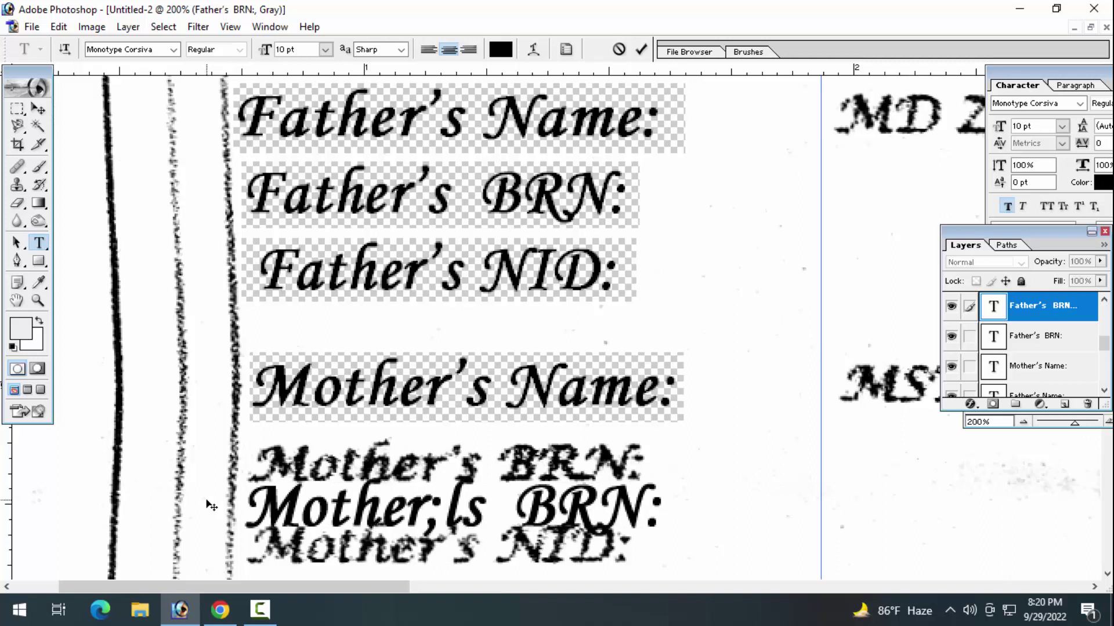
key("BackSpace")
key("BackSpace")
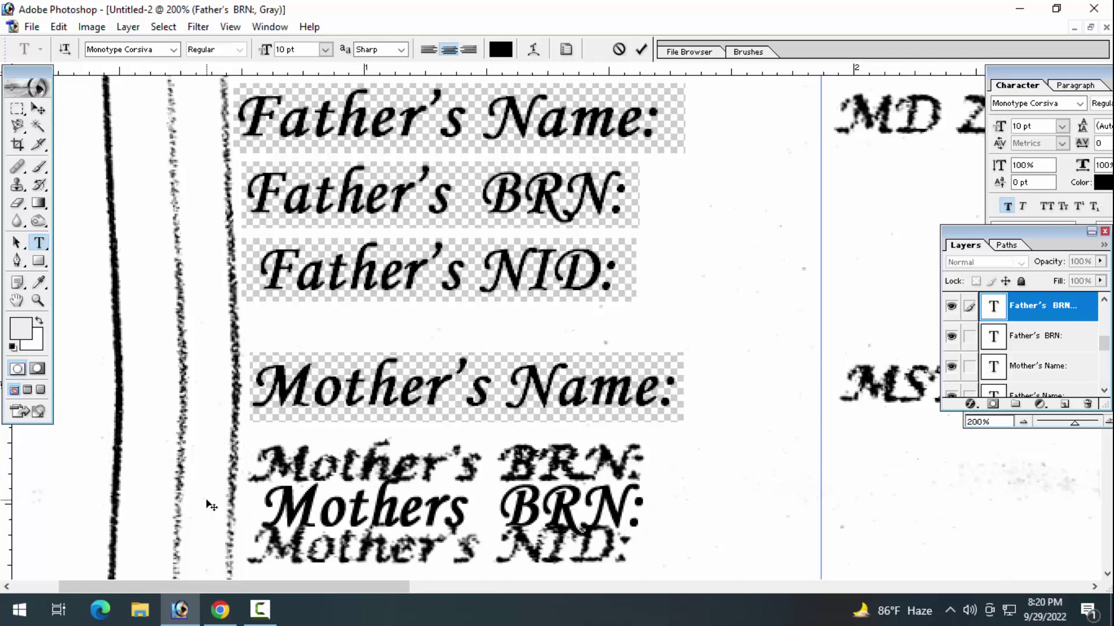
type("'")
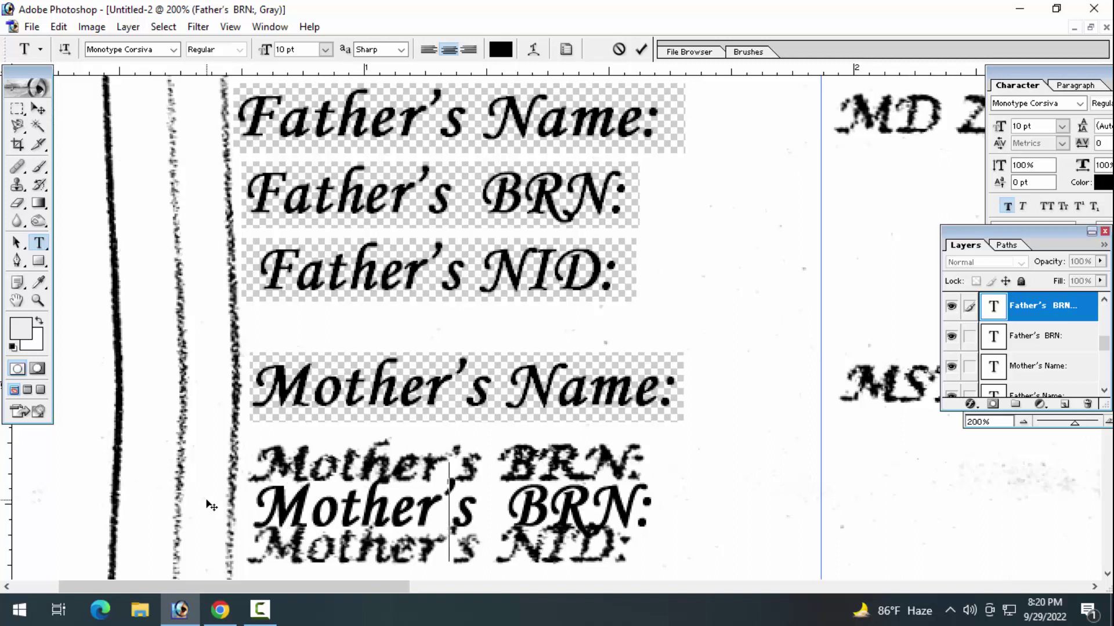
key("ctrl+Return")
Move the Mother's BRN: label onto the scanned line and narrow it to fit.
left_click(38, 108)
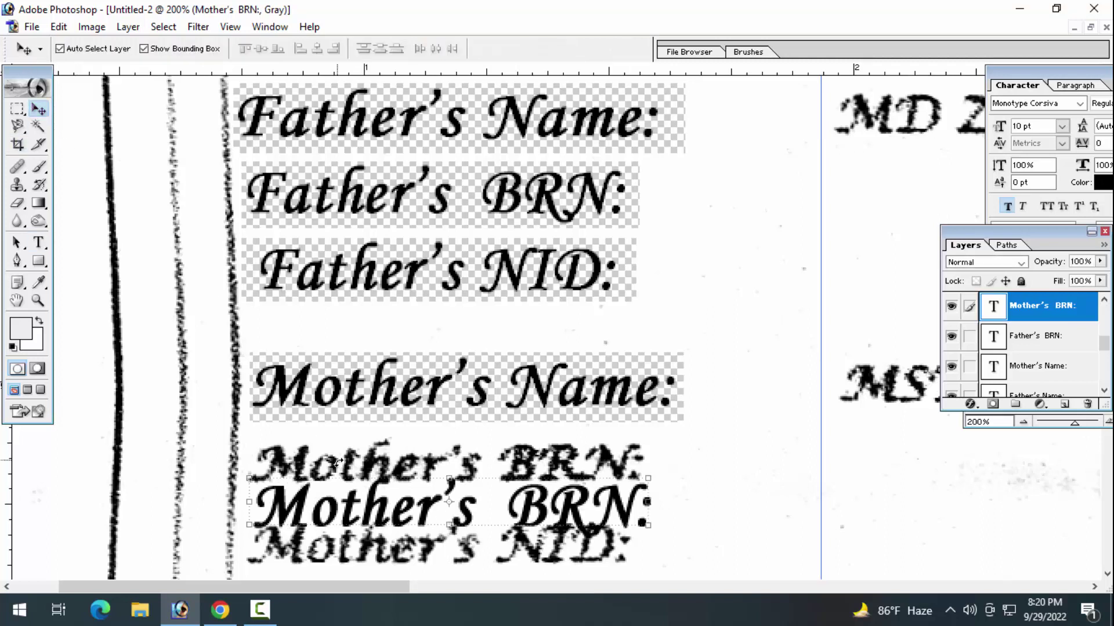
left_click_drag(384, 507, 388, 465)
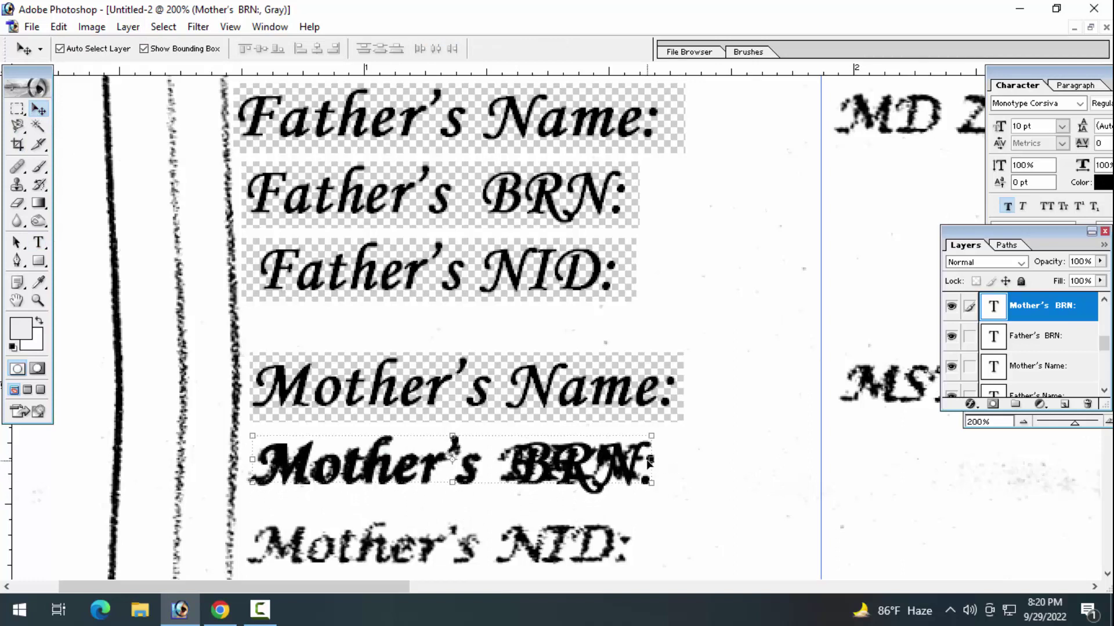
left_click_drag(651, 460, 638, 460)
key("Return")
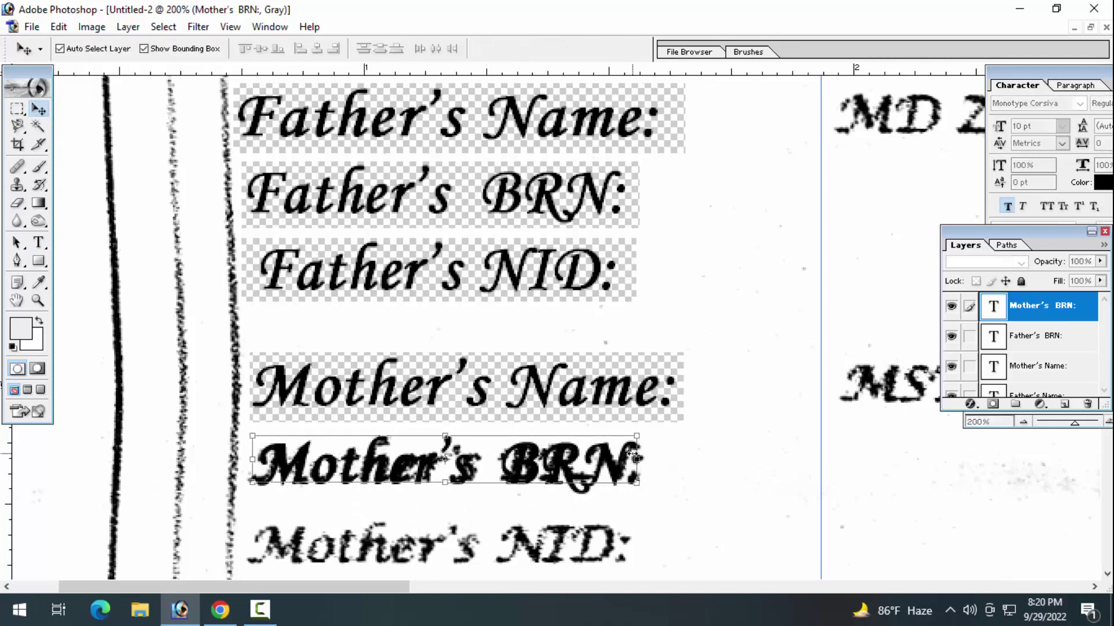
Marquee the old Mother's BRN label, dismiss the type-layer error, and activate Layer 0.
left_click(18, 109)
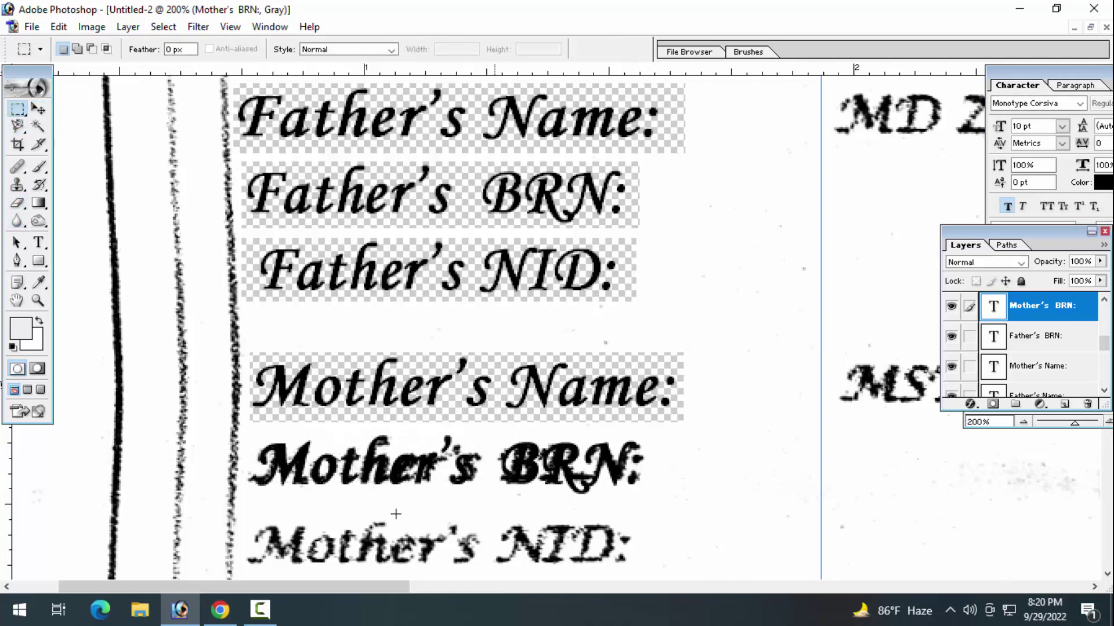
left_click_drag(244, 433, 700, 496)
key("Delete")
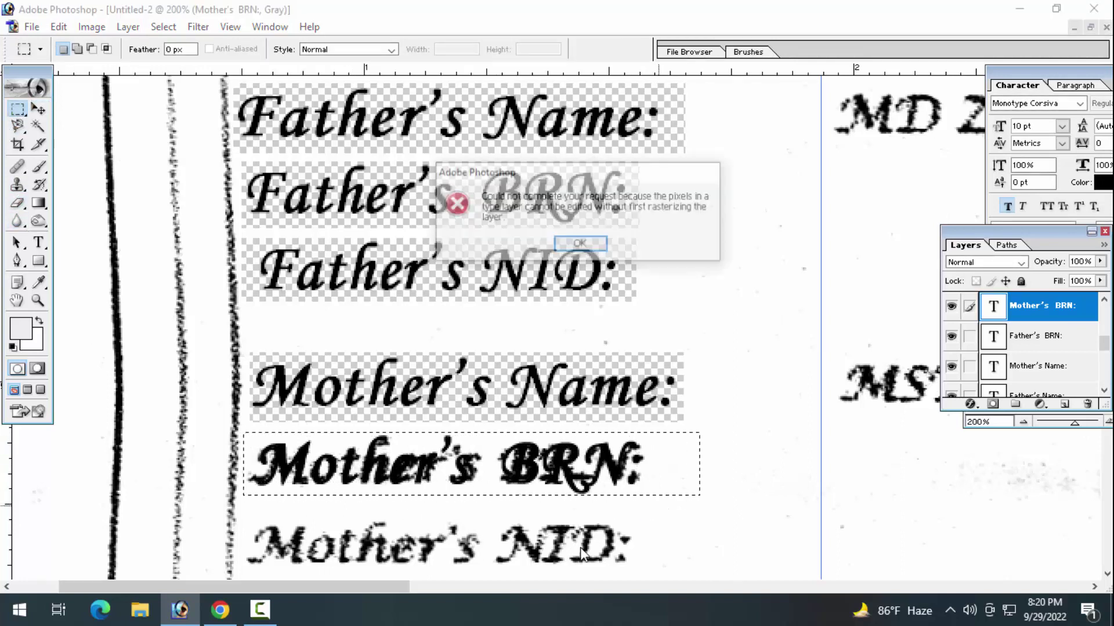
key("Return")
scroll(1019, 372, "down", 5)
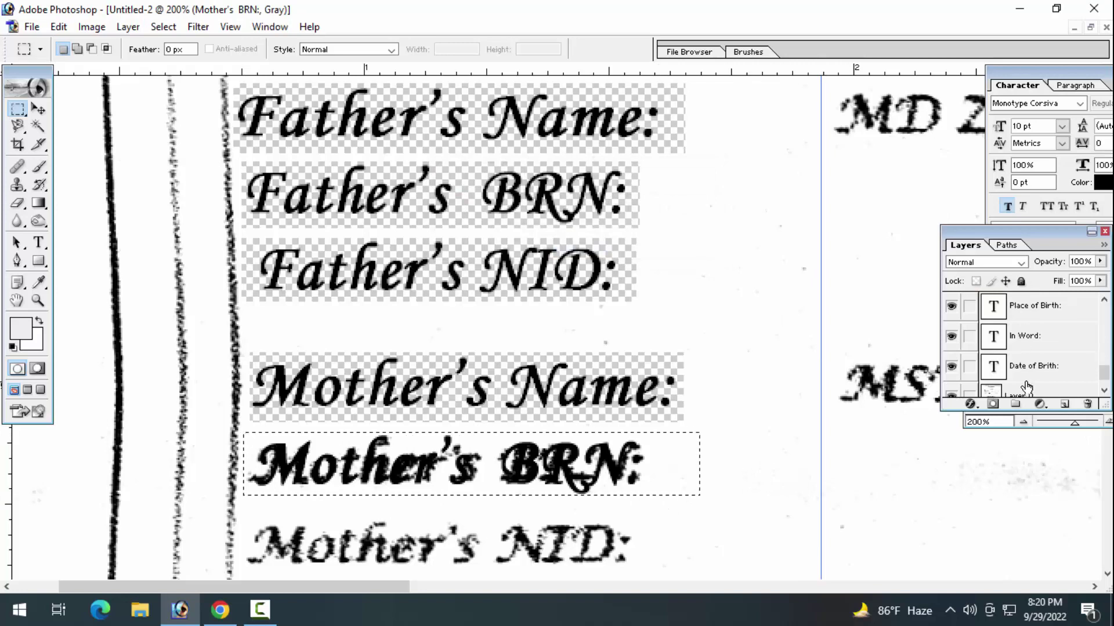
left_click(1019, 383)
scroll(387, 510, "down", 3)
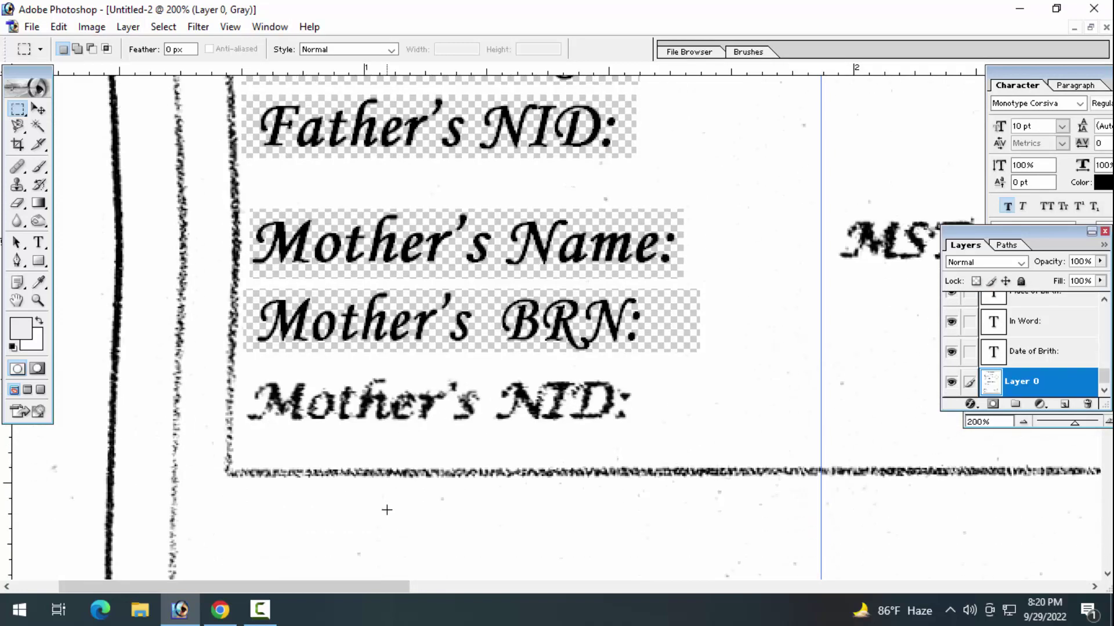
left_click(37, 110)
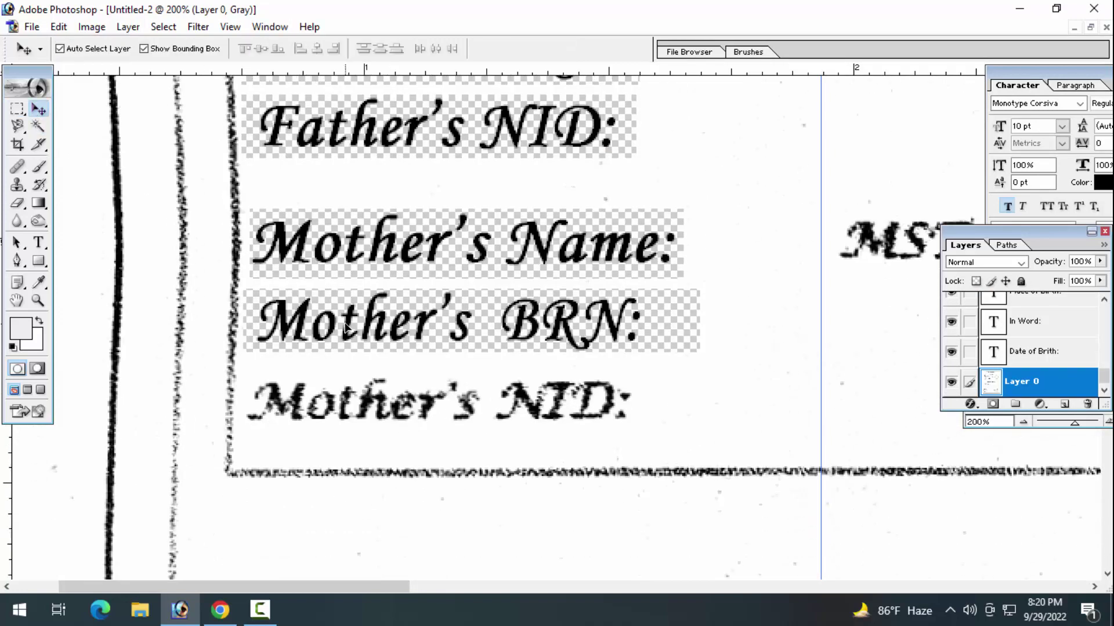
Copy the Mother's BRN: label onto the NID line and change BRN: to NID:.
left_click(365, 327)
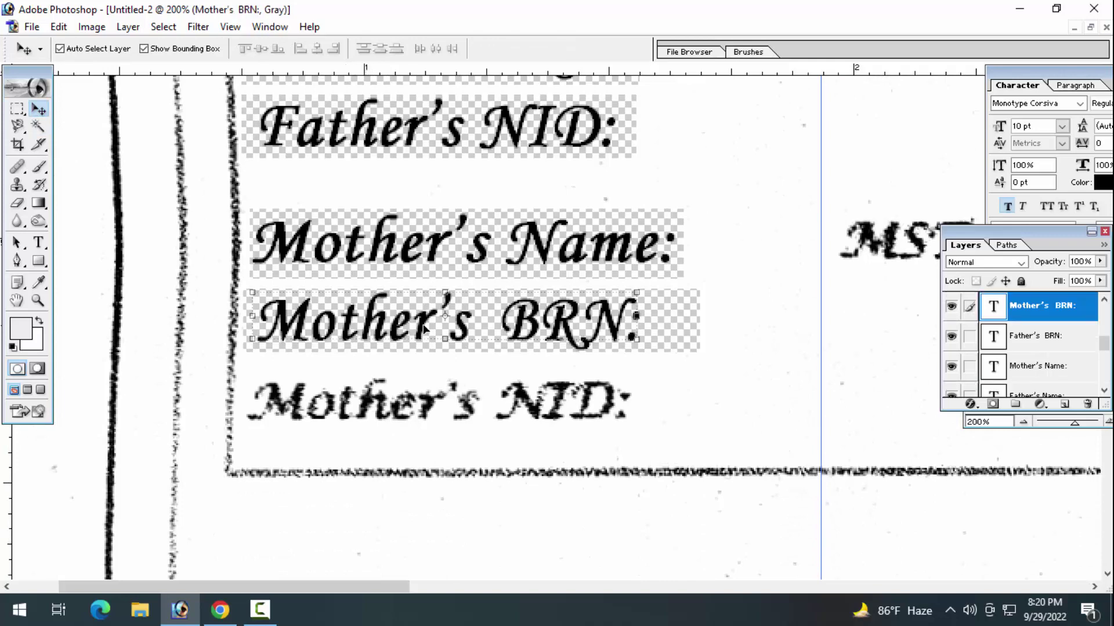
left_click_drag(427, 328, 418, 410)
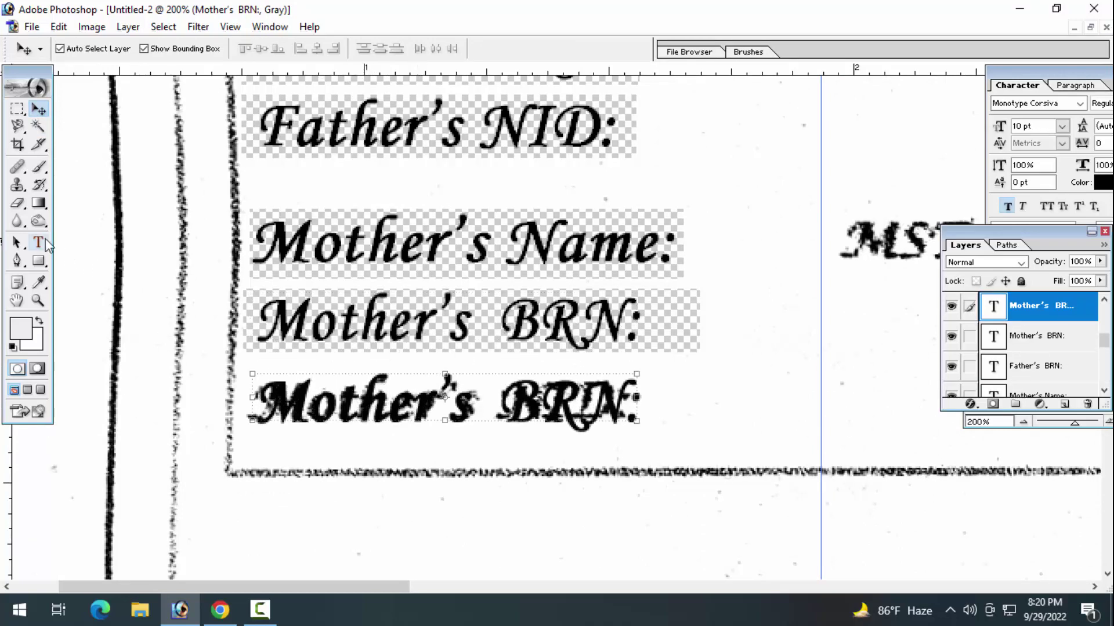
left_click(38, 242)
left_click_drag(498, 406, 671, 404)
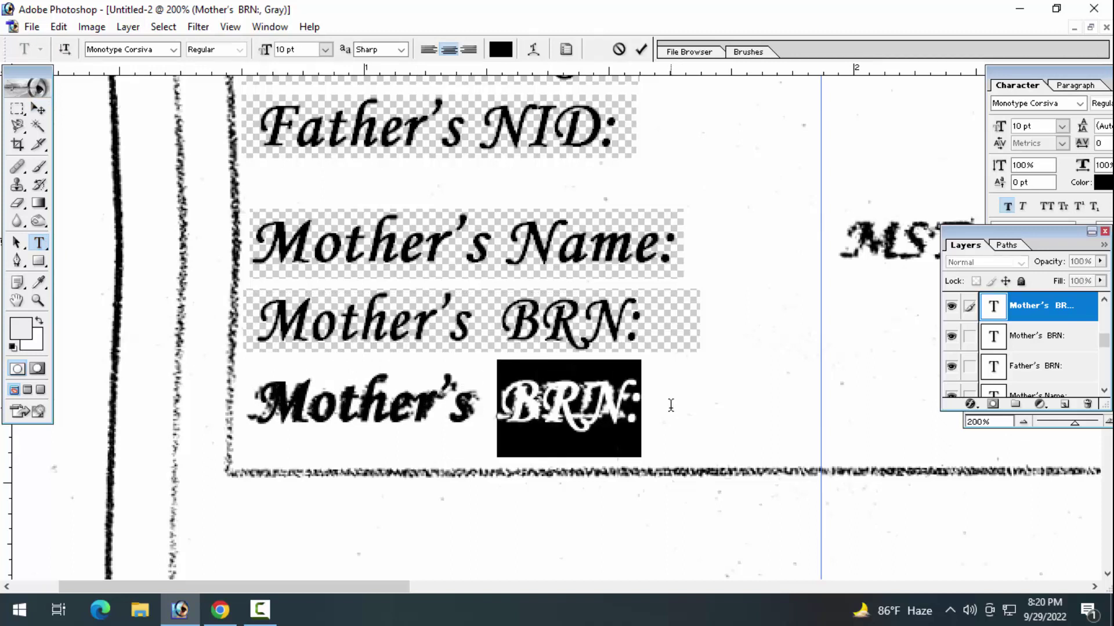
type("NID")
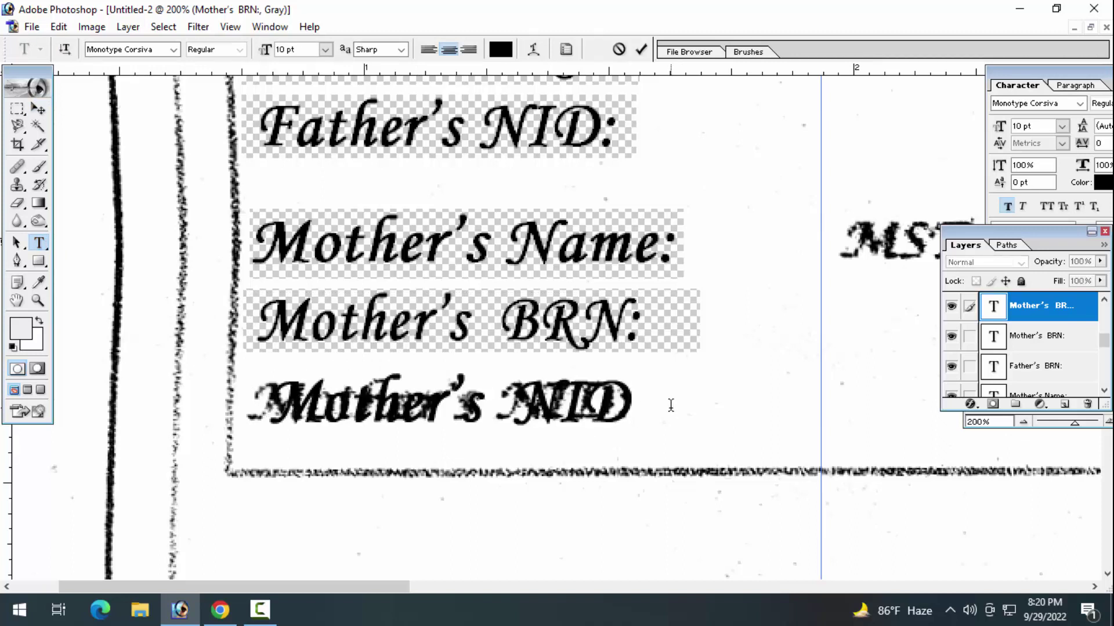
type(":")
key("ctrl+Return")
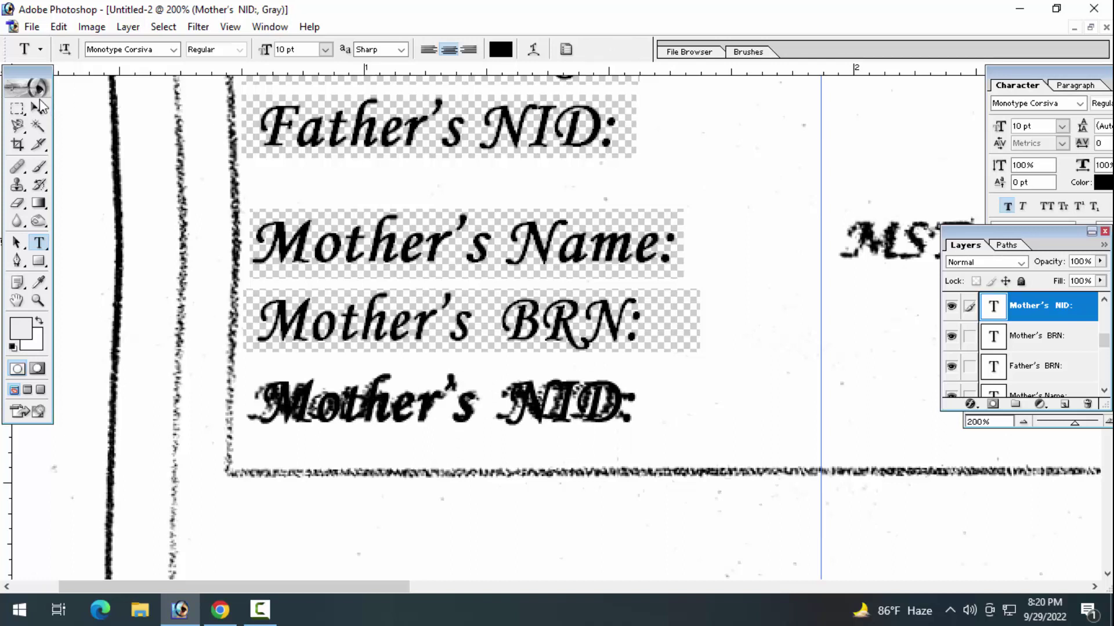
left_click(39, 108)
left_click_drag(418, 401, 423, 400)
Delete the scanned Mother's NID: label pixels from Layer 0, deselect, and zoom out.
left_click(714, 417)
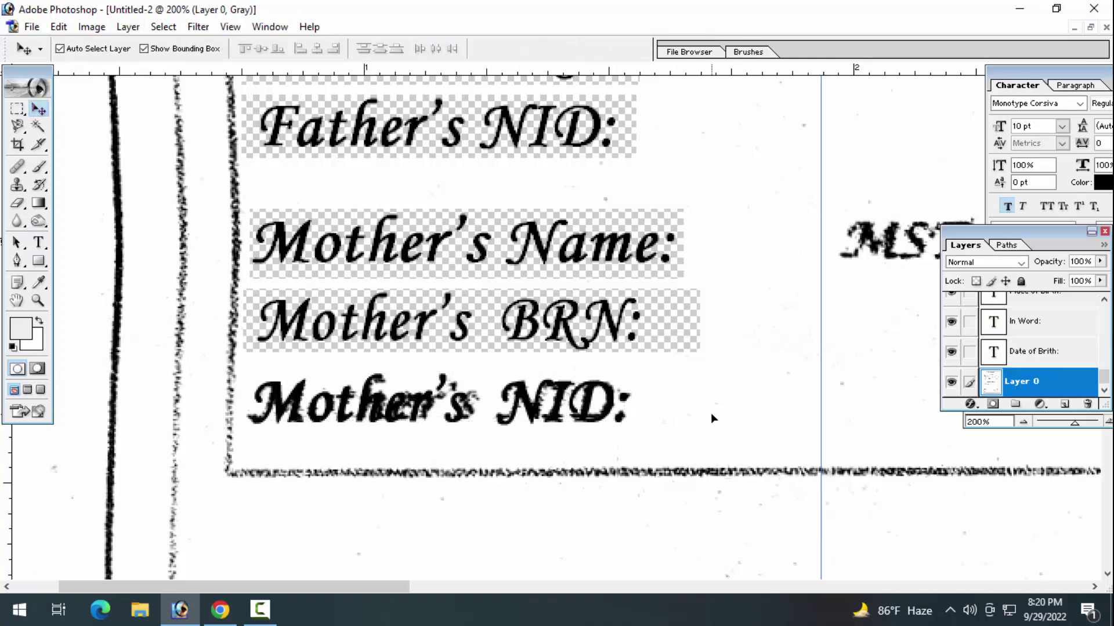
left_click(17, 108)
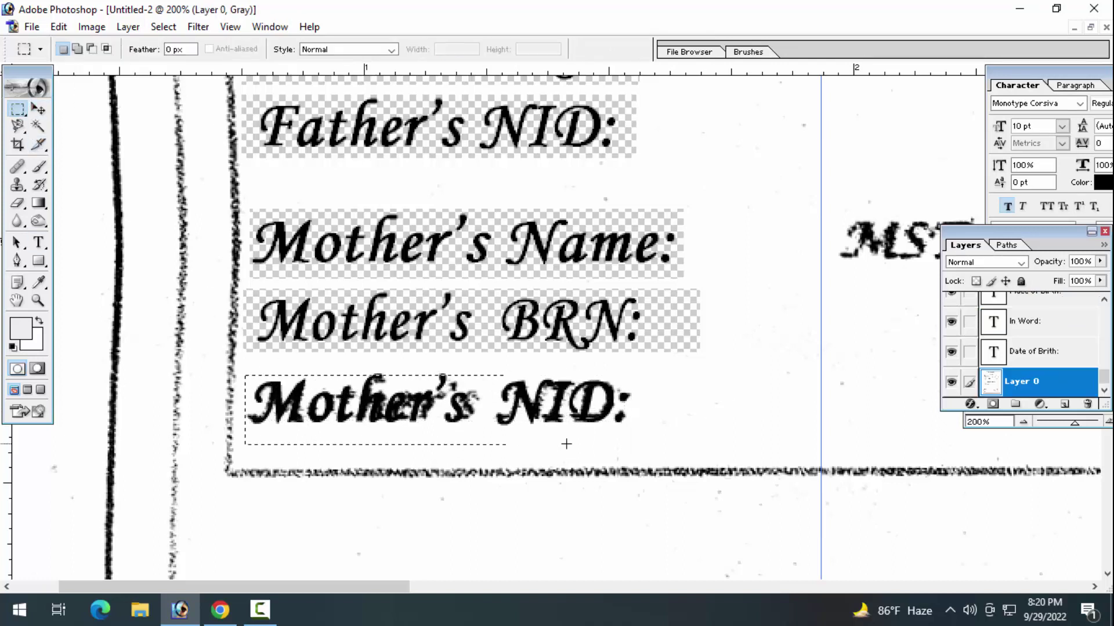
left_click_drag(566, 444, 666, 436)
key("Delete")
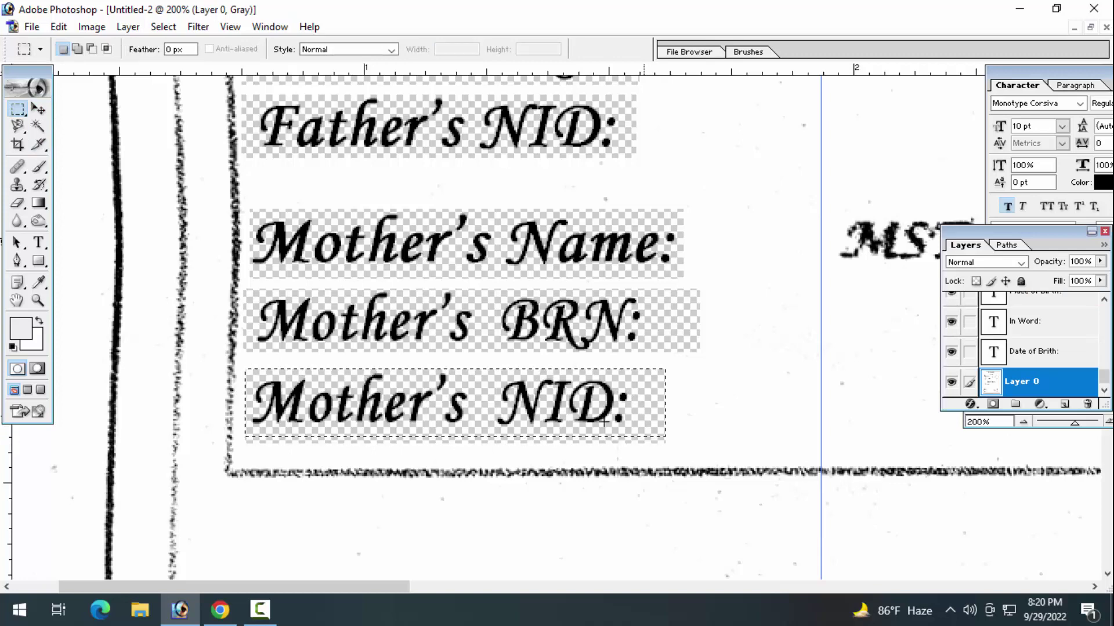
key("ctrl+d")
key("ctrl+minus")
key("ctrl+minus")
Slide the FONT NAME -MONOTYPE CORSIVA caption right, beside register number 22 above the BR Number boxes.
key("ctrl+minus")
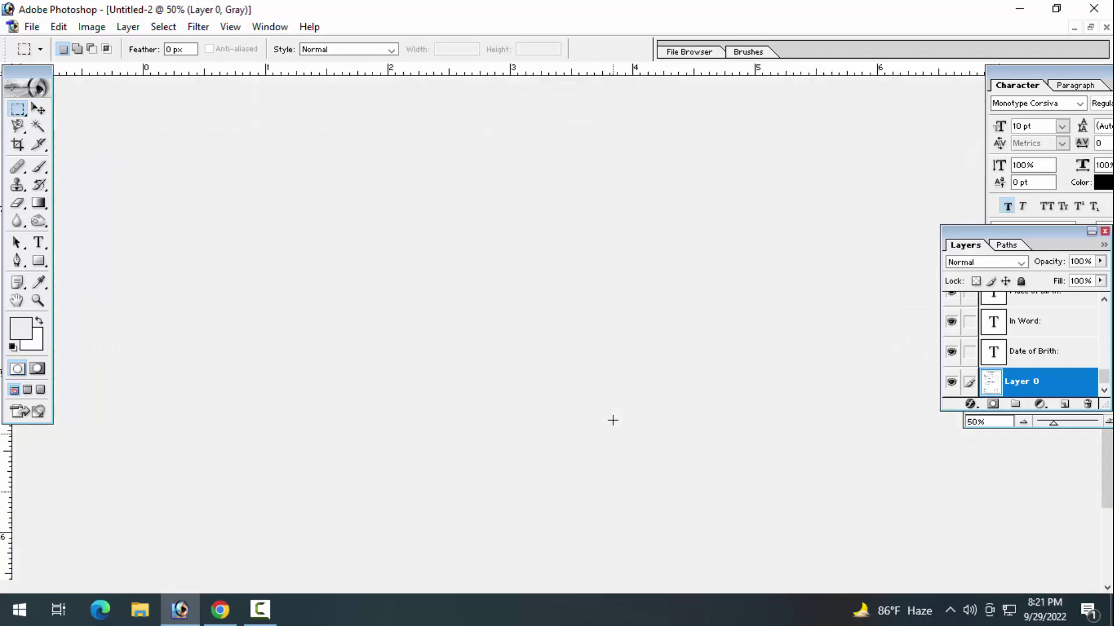
key("ctrl+minus")
key("ctrl+minus")
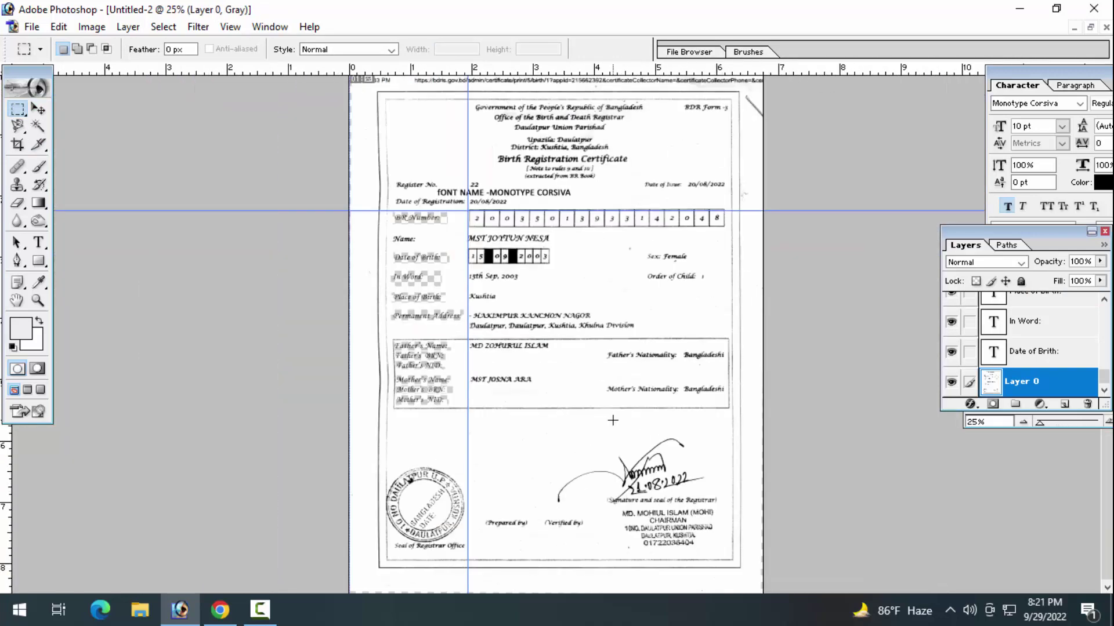
left_click(261, 608)
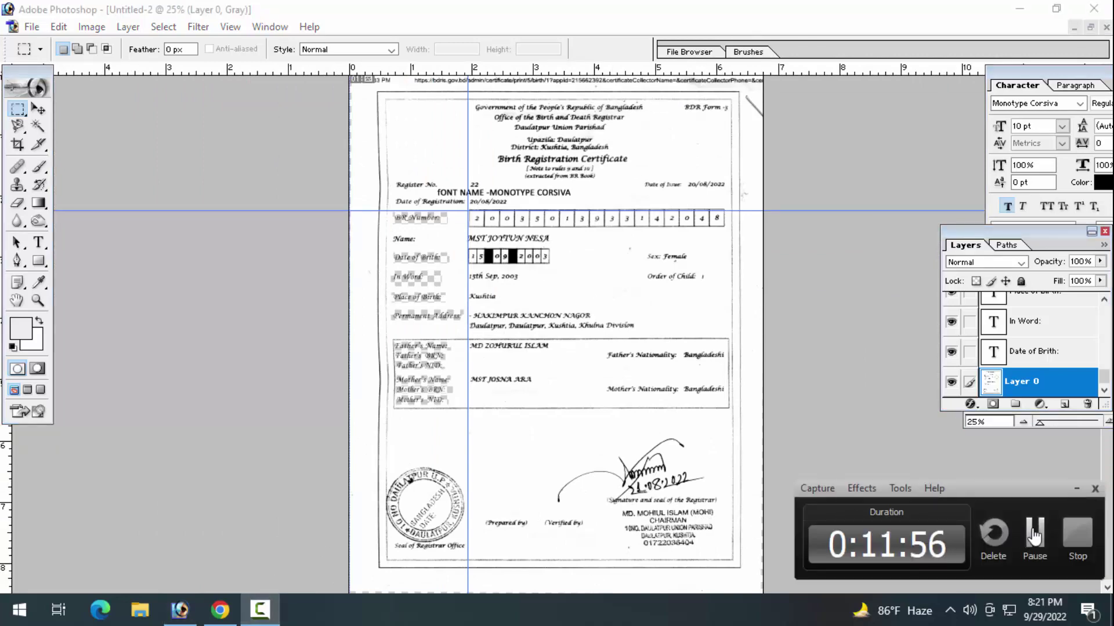
key("ctrl+plus")
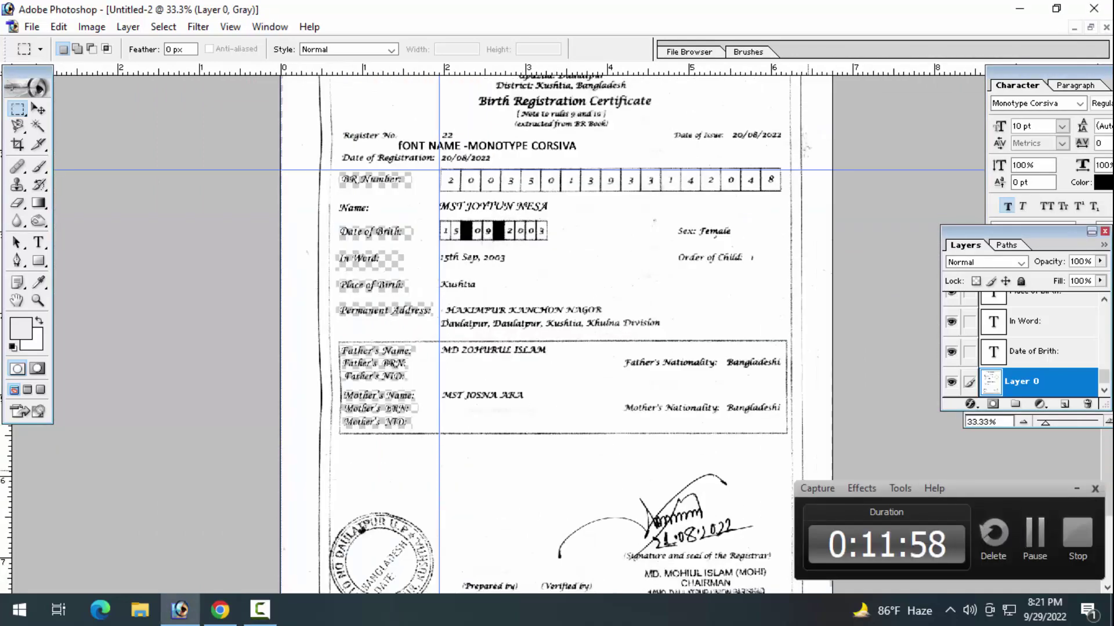
left_click(1074, 490)
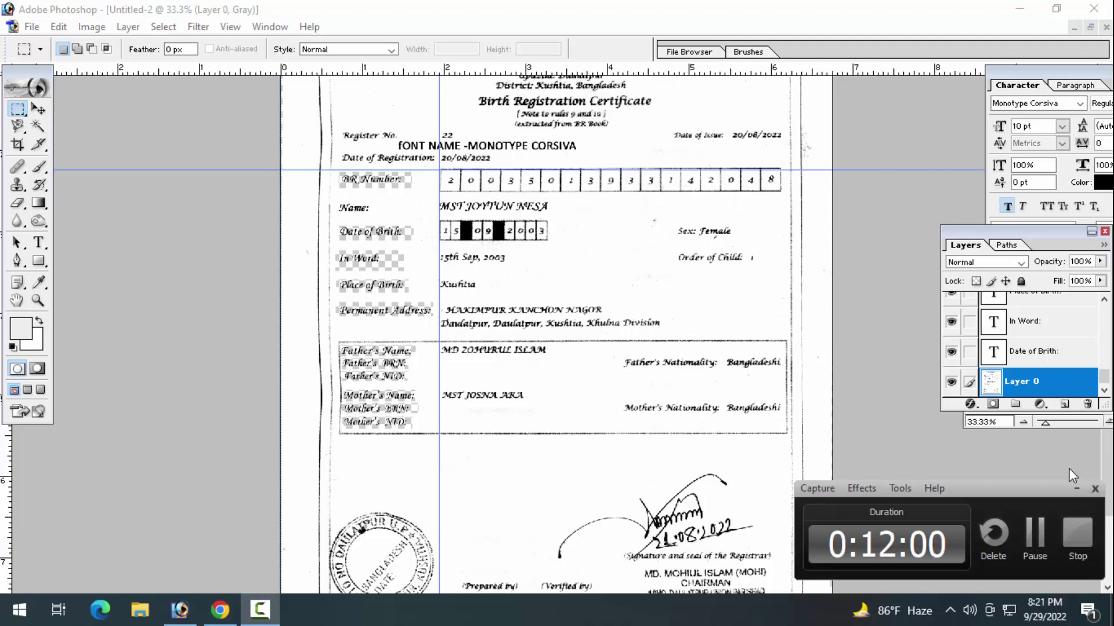
left_click(1072, 490)
key("ctrl+plus")
key("ctrl+plus")
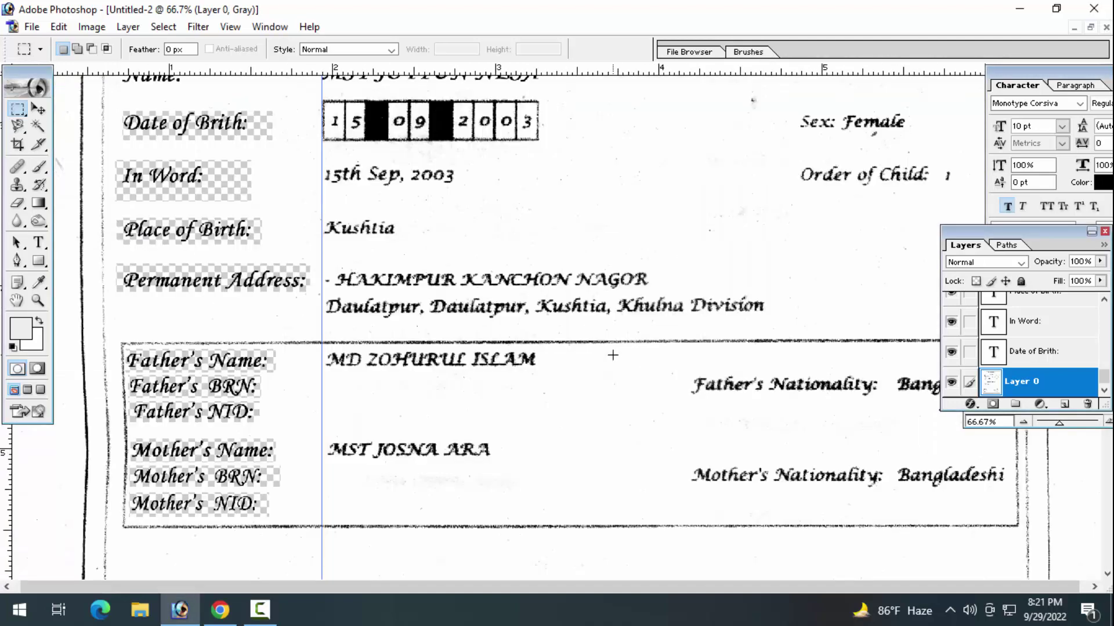
scroll(600, 345, "up", 3)
scroll(588, 343, "up", 3)
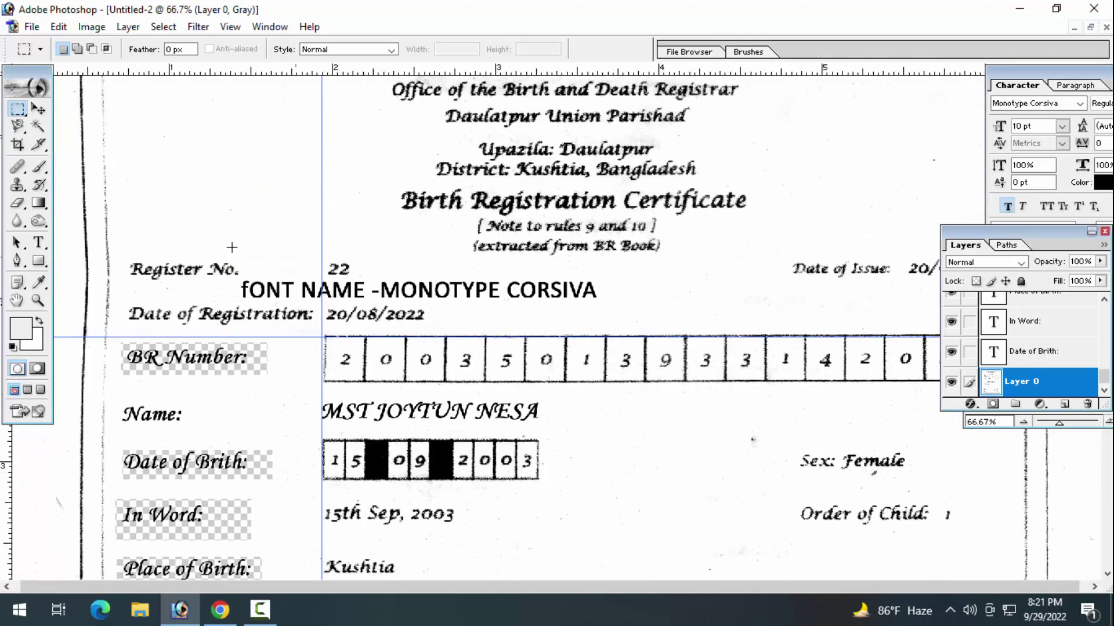
left_click(38, 110)
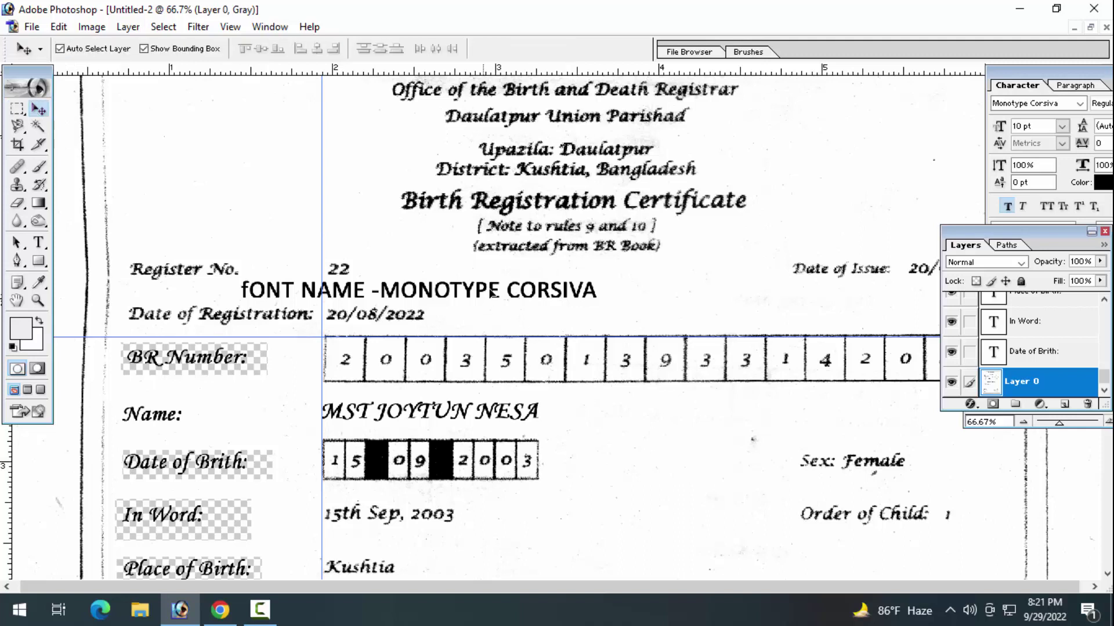
left_click_drag(491, 293, 694, 299)
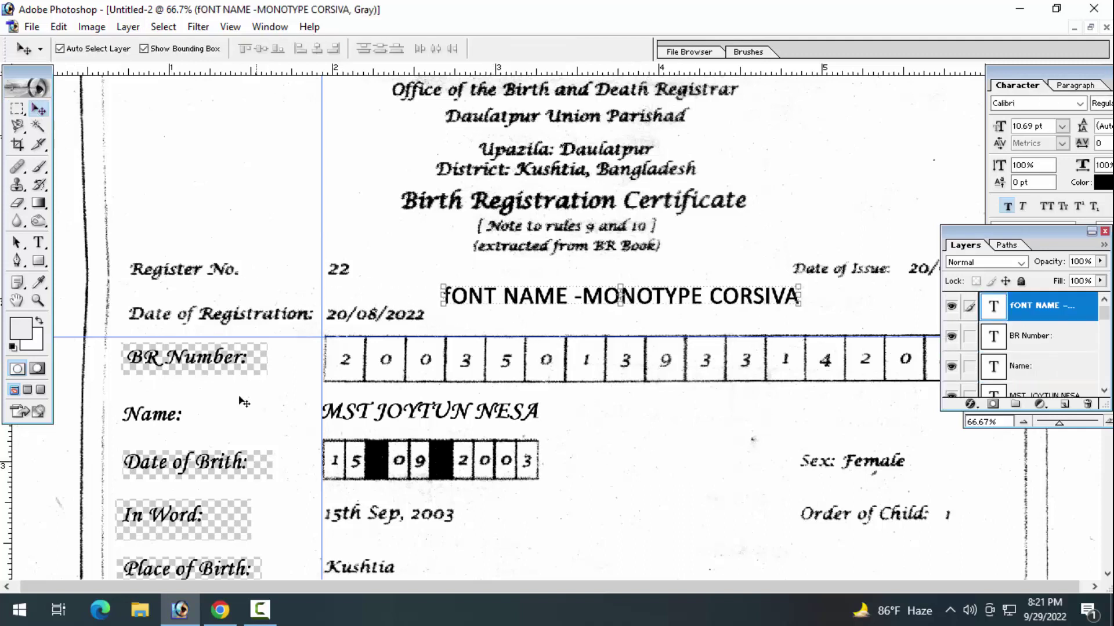
scroll(322, 425, "down", 1)
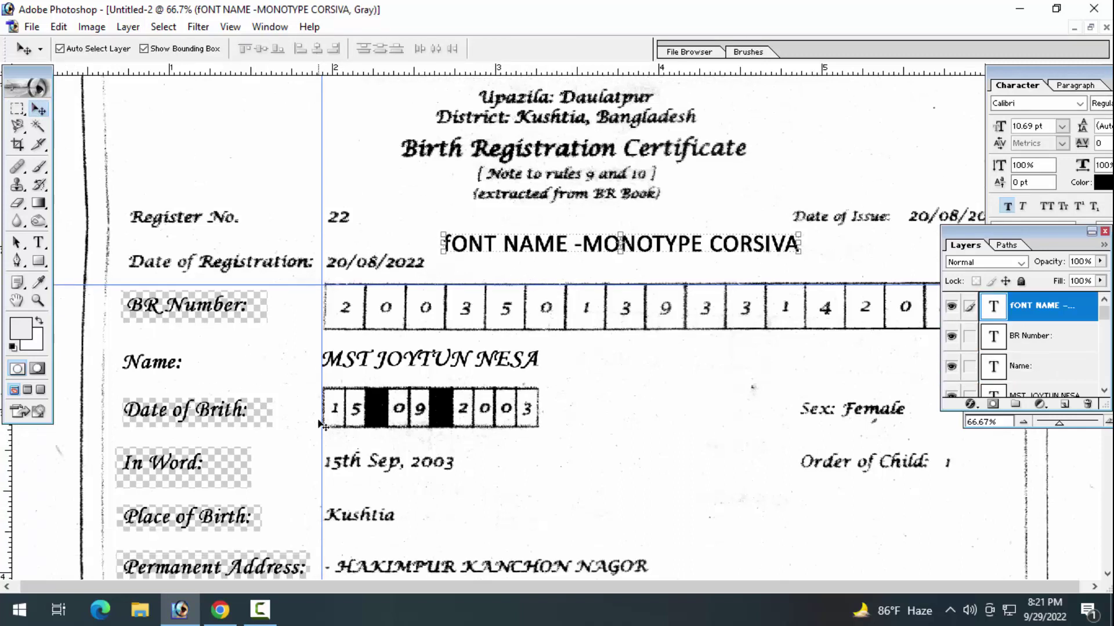
scroll(321, 425, "down", 1)
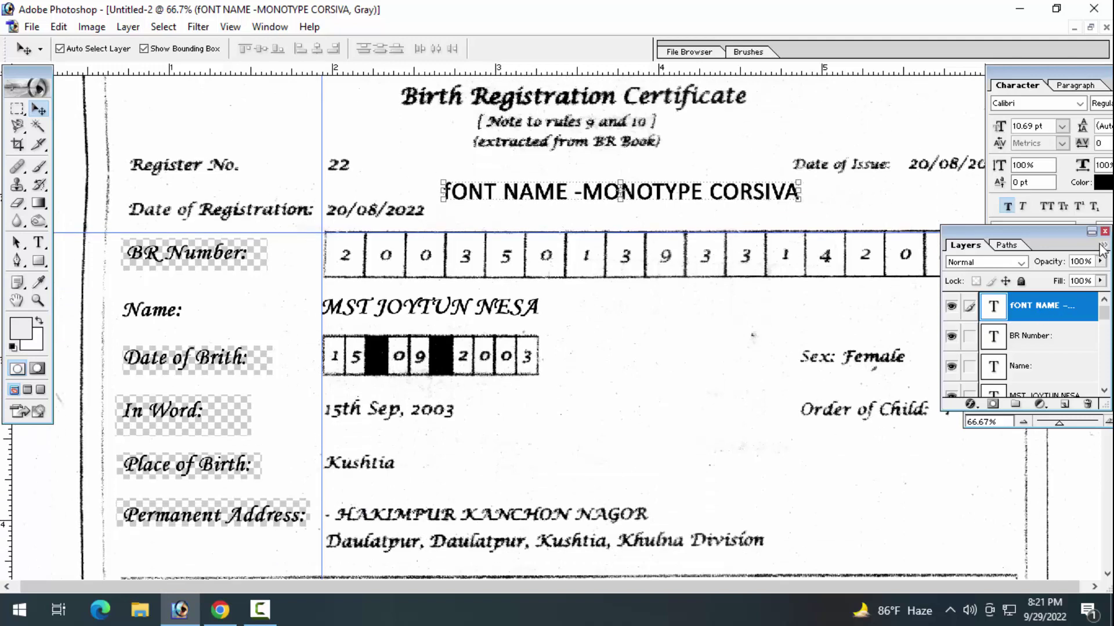
Flatten the label text layers and scan into a single Background layer.
left_click(1103, 249)
left_click(1004, 517)
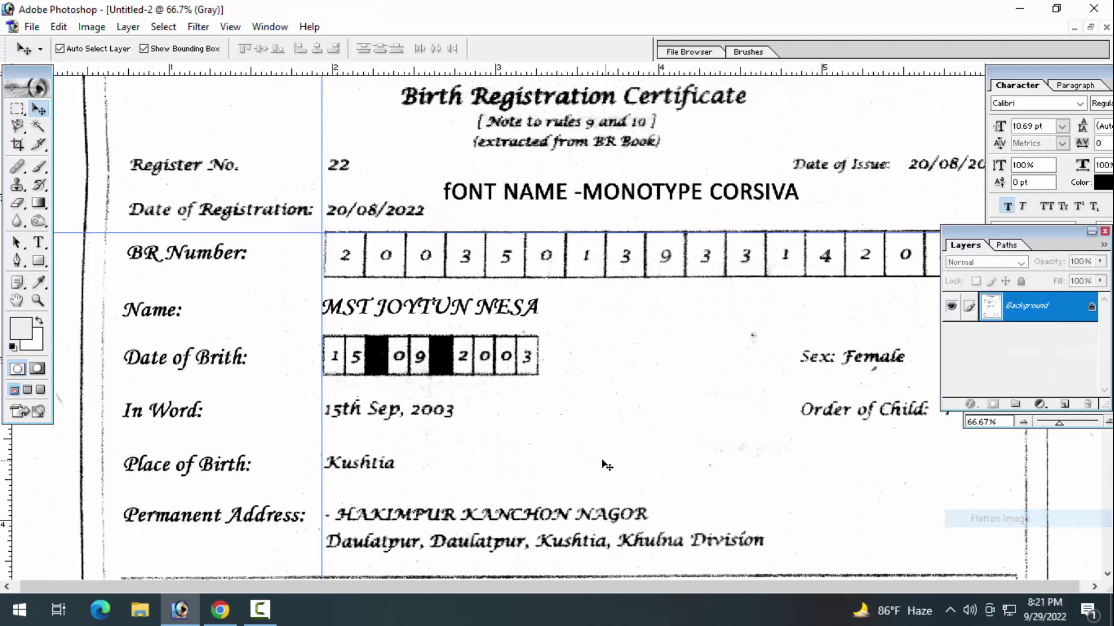
key("ctrl+plus")
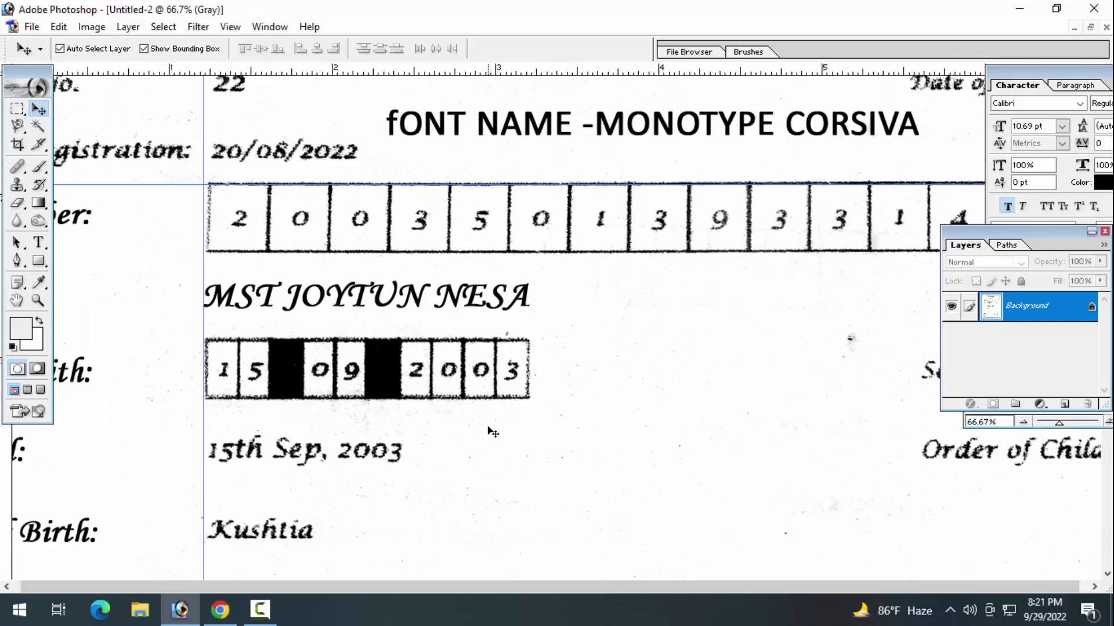
key("ctrl+minus")
key("ctrl+minus")
key("ctrl+minus")
key("ctrl+plus")
key("ctrl+plus")
Inspect the merged Monotype Corsiva labels on the parents' rows at several zoom levels.
scroll(366, 452, "down", 3)
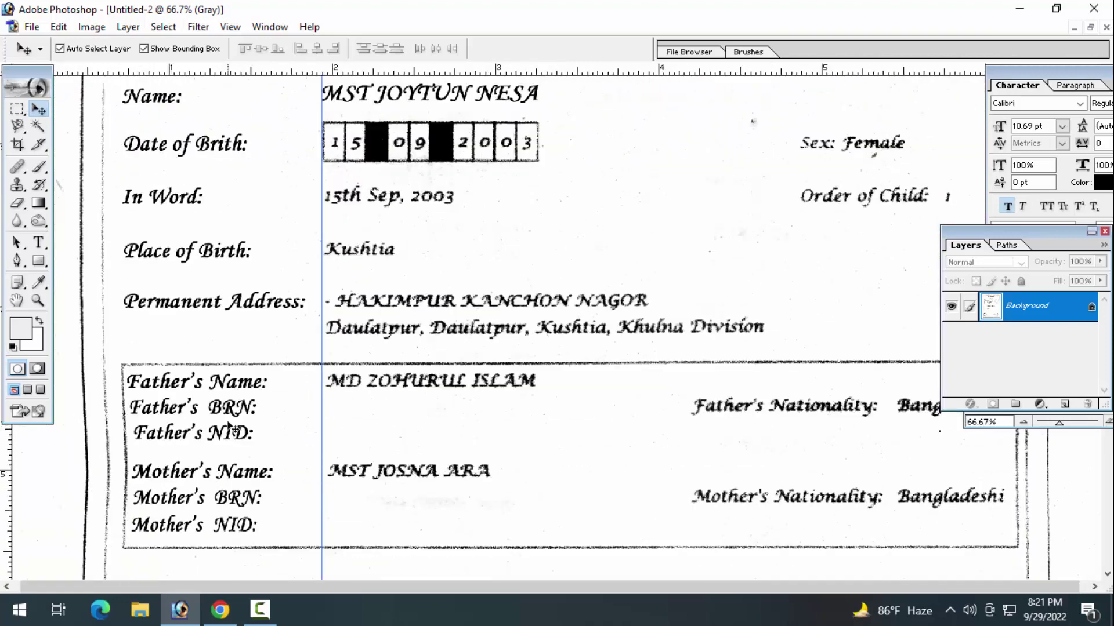
scroll(348, 453, "down", 1)
key("ctrl+plus")
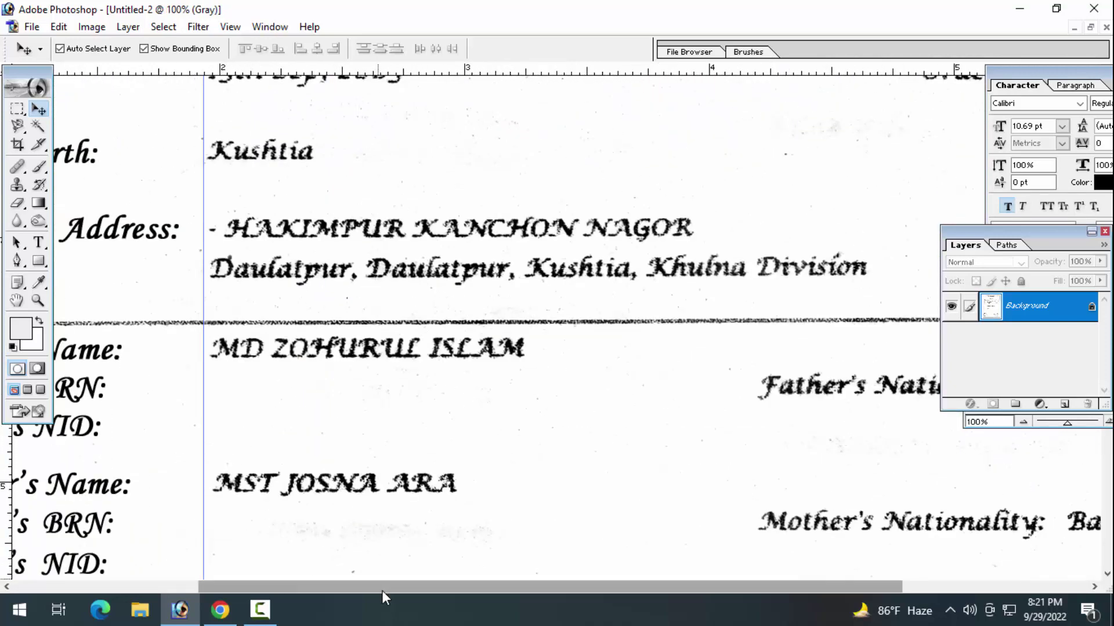
left_click_drag(380, 588, 200, 587)
scroll(305, 471, "down", 1)
key("ctrl+plus")
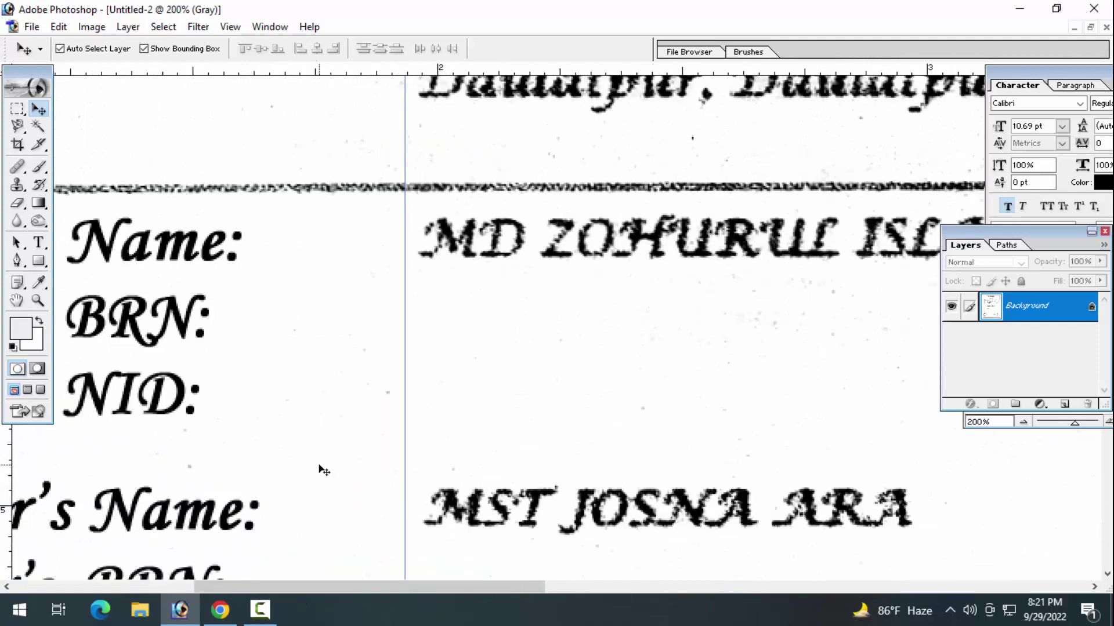
key("ctrl+minus")
key("ctrl+plus")
key("ctrl+minus")
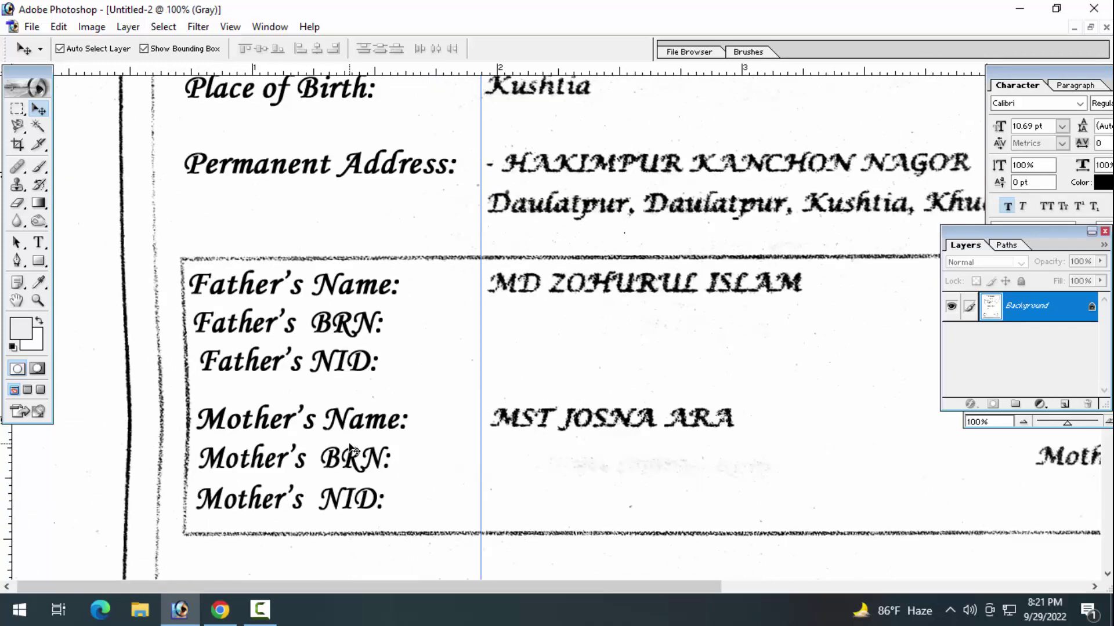
key("ctrl+plus")
key("ctrl+minus")
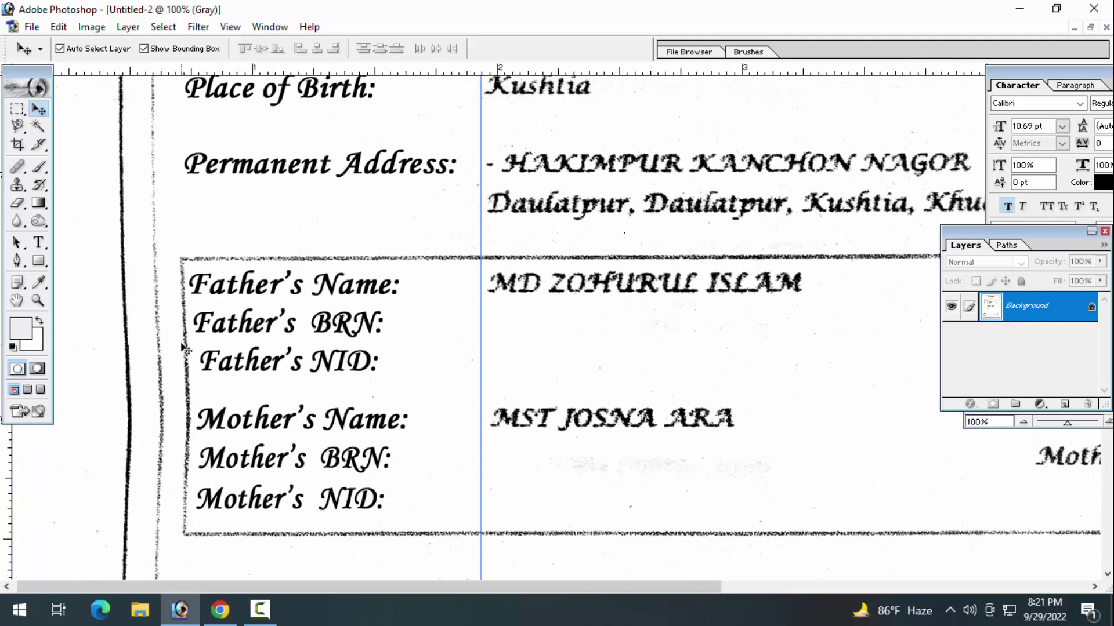